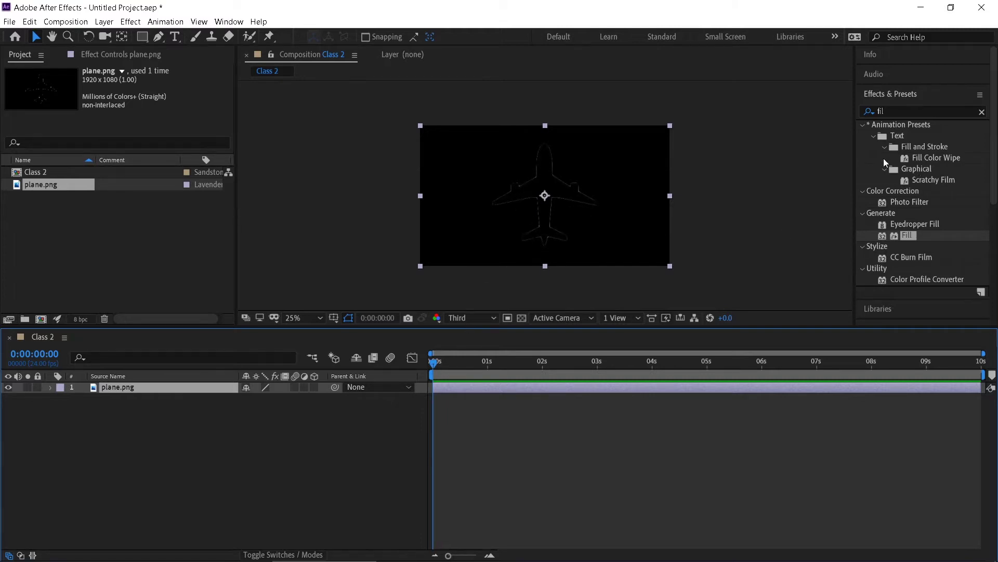
# - Search the effects for "fill" and apply the Generate Fill effect to the plane.png layer
pyautogui.click(895, 111)
pyautogui.press('BackSpace')
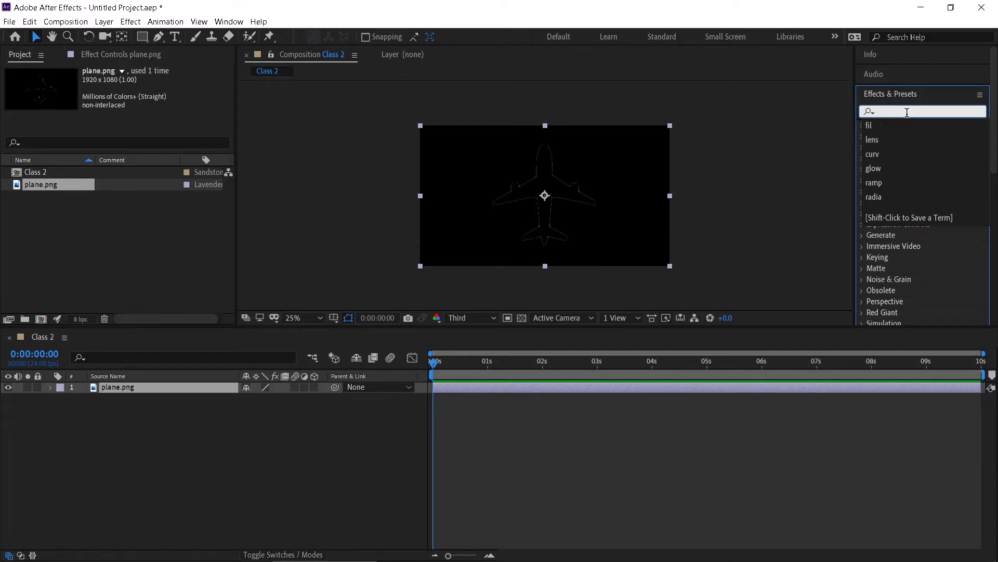
pyautogui.write('fill')
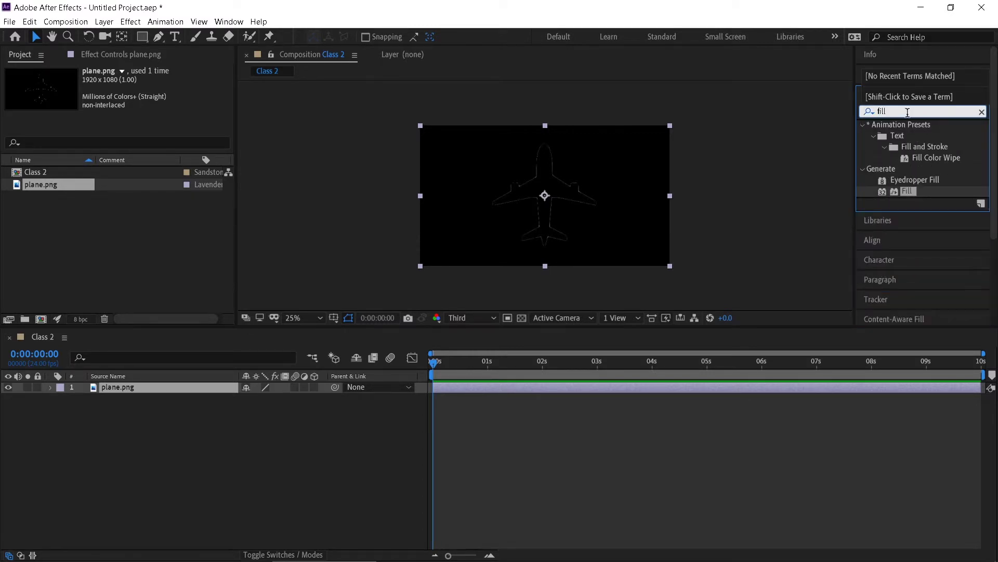
pyautogui.scroll(-1, 942, 170)
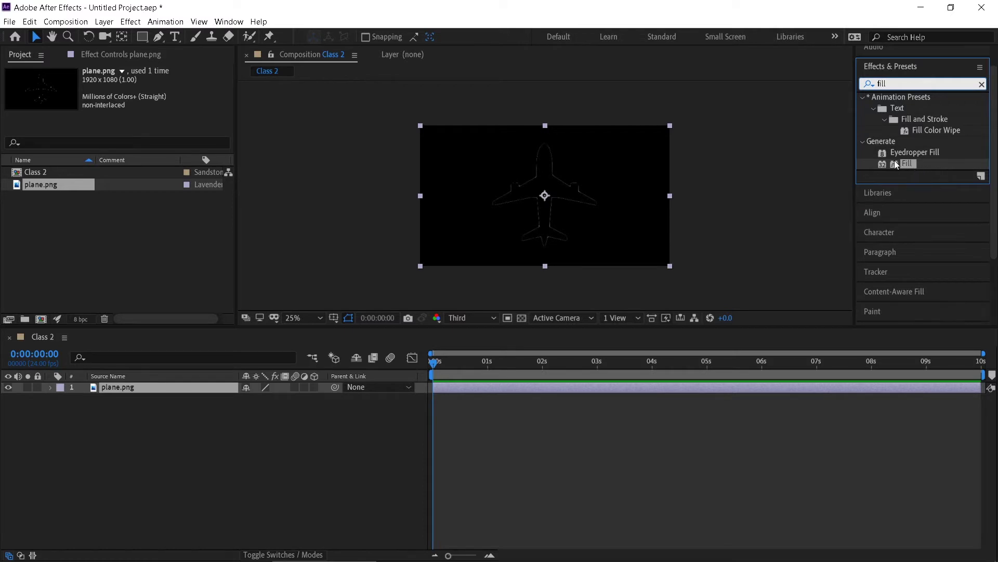
pyautogui.moveTo(896, 165); pyautogui.dragTo(116, 388)
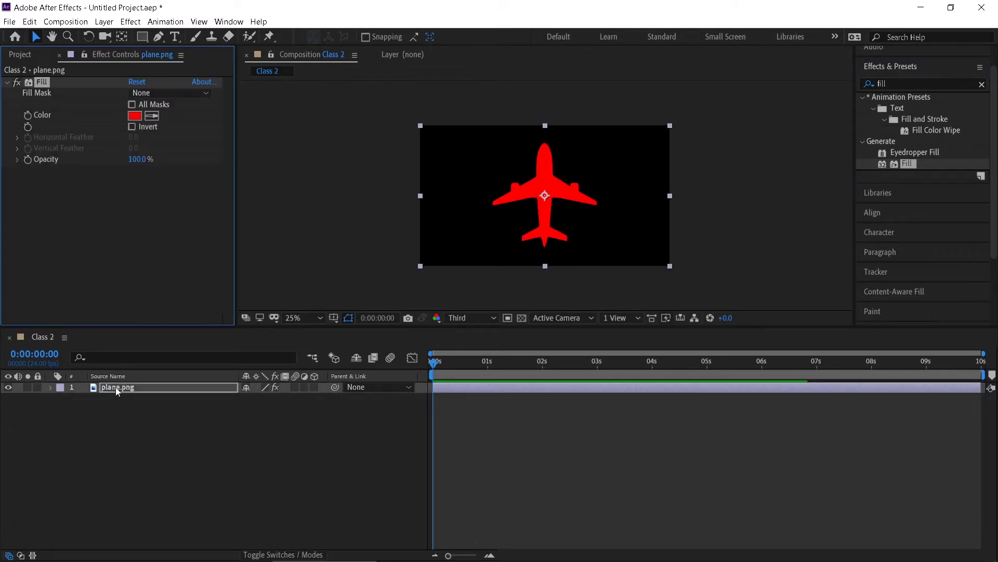
# - Set the Fill effect's colour to a dark blue, hex 153999
pyautogui.doubleClick(136, 120)
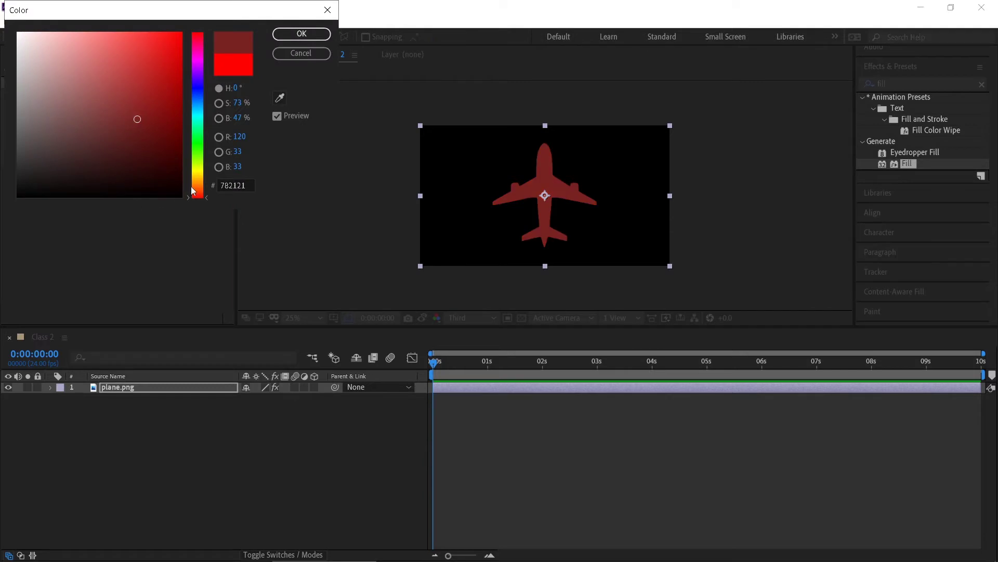
pyautogui.moveTo(166, 146); pyautogui.dragTo(159, 98)
pyautogui.moveTo(206, 200); pyautogui.dragTo(208, 95)
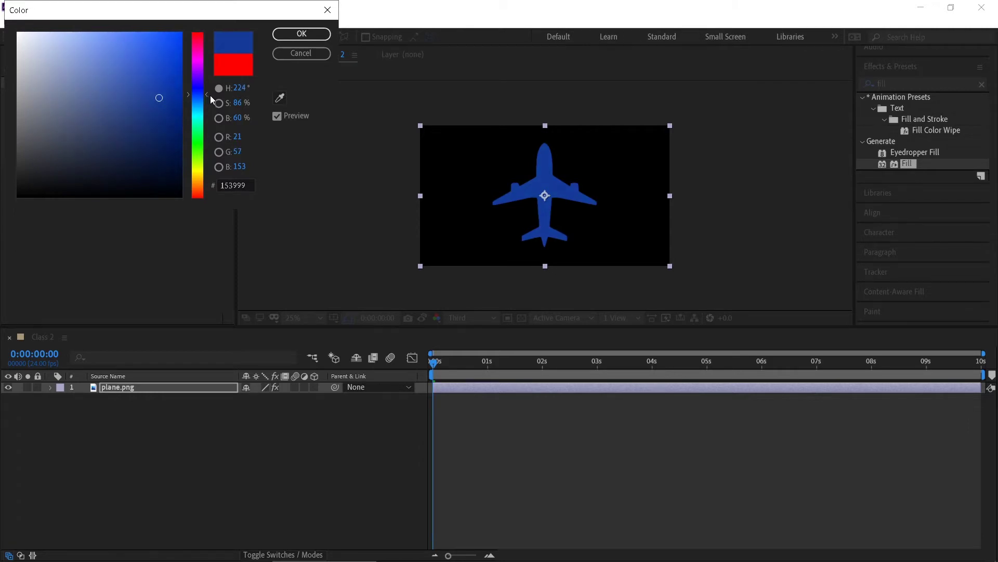
pyautogui.click(295, 34)
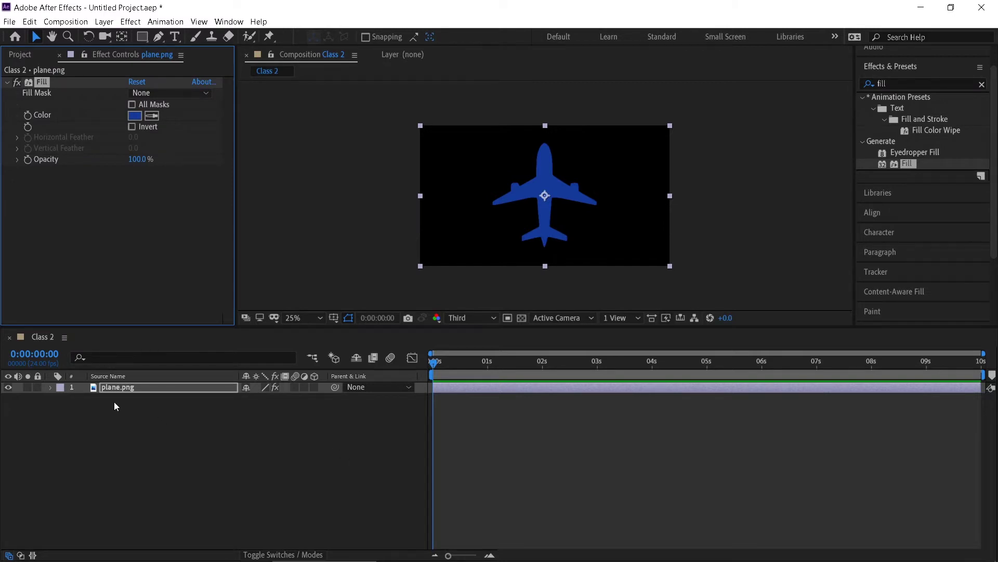
# - Set the plane layer's Rotation to 90° so its nose points to the right
pyautogui.press('r')
pyautogui.click(258, 398)
pyautogui.click(261, 406)
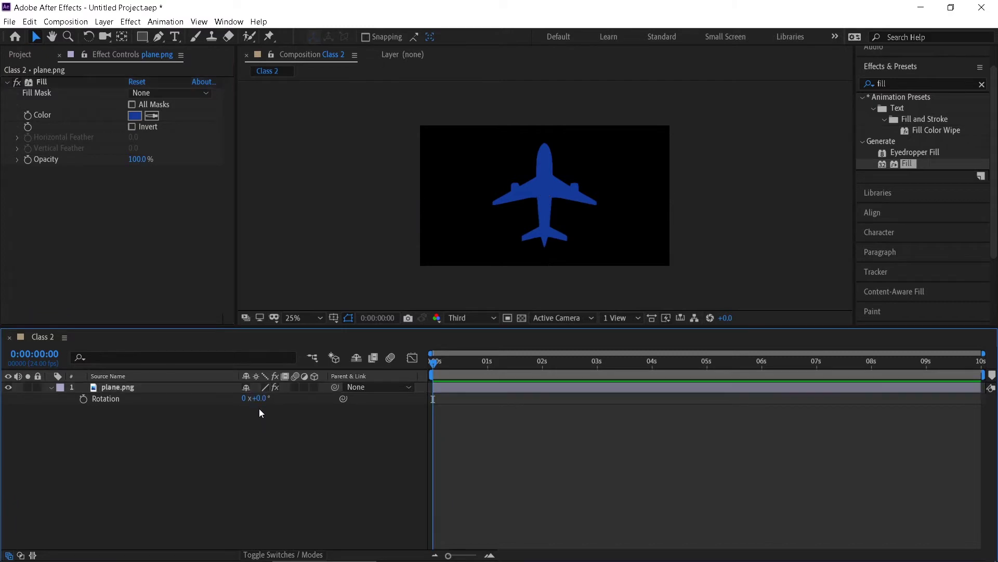
pyautogui.moveTo(259, 398); pyautogui.dragTo(316, 398)
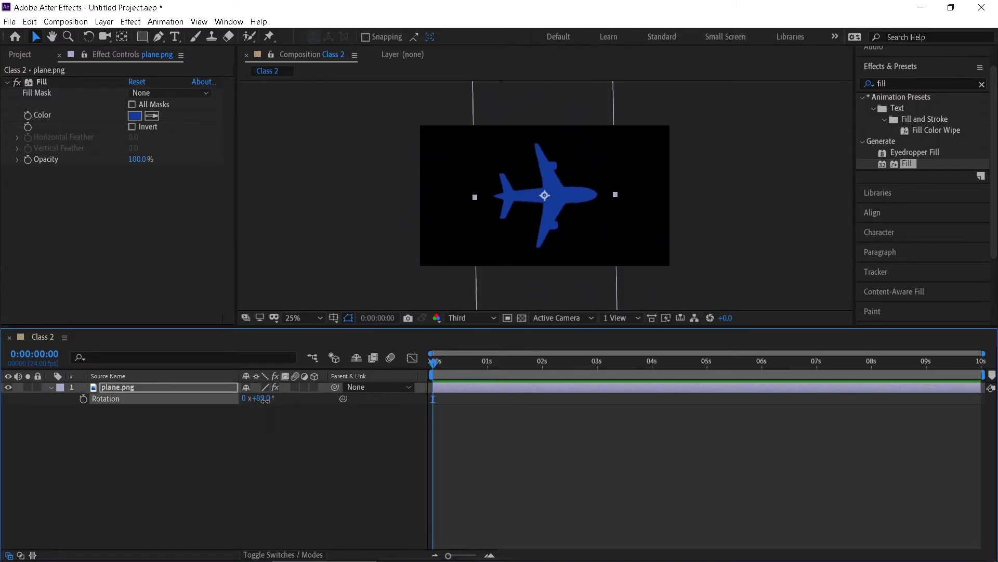
pyautogui.write('90')
pyautogui.press('Return')
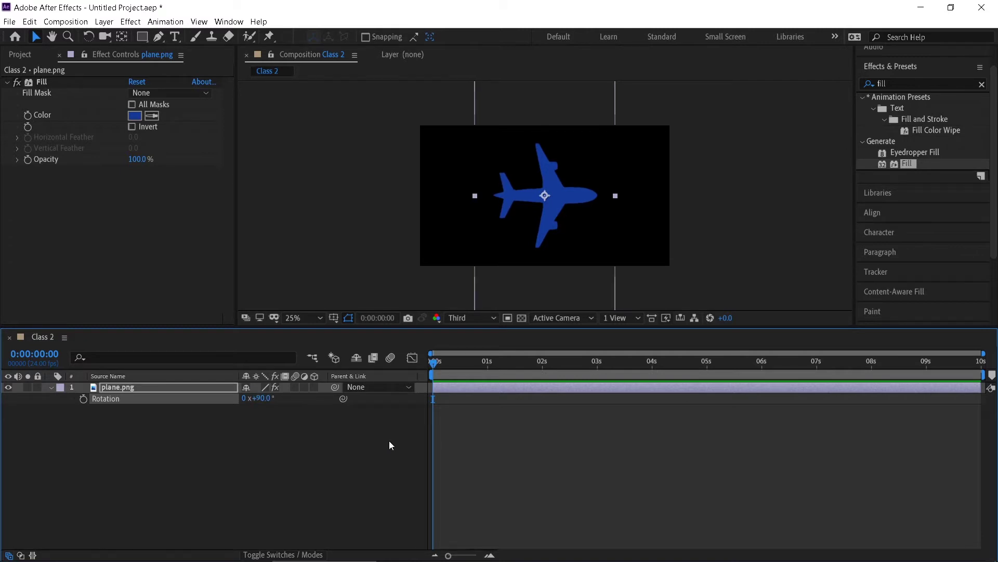
# - Scale the plane to 57% and move it to the left edge of the frame, at about 232.5, 532.5
pyautogui.click(162, 387)
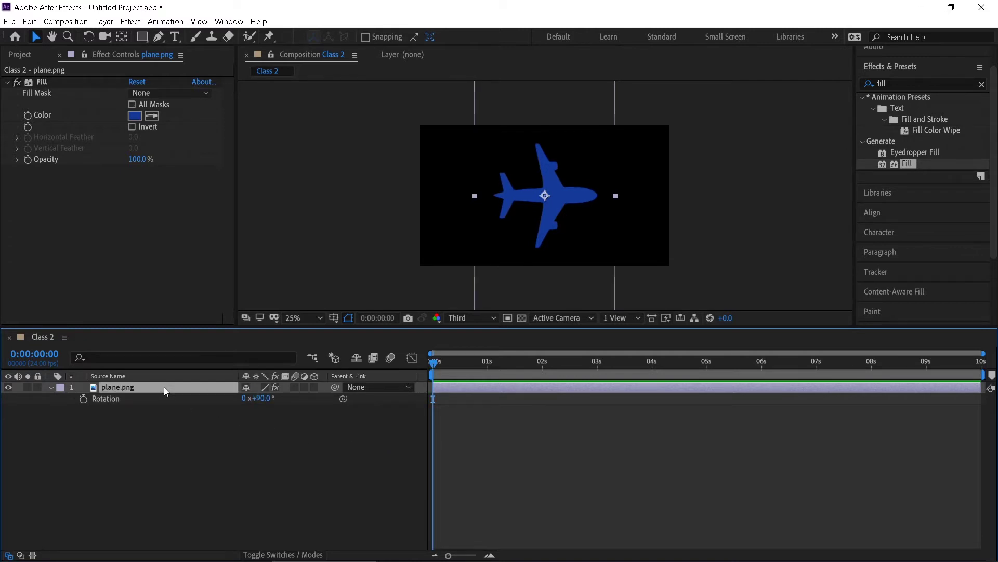
pyautogui.press('s')
pyautogui.moveTo(266, 398); pyautogui.dragTo(256, 398)
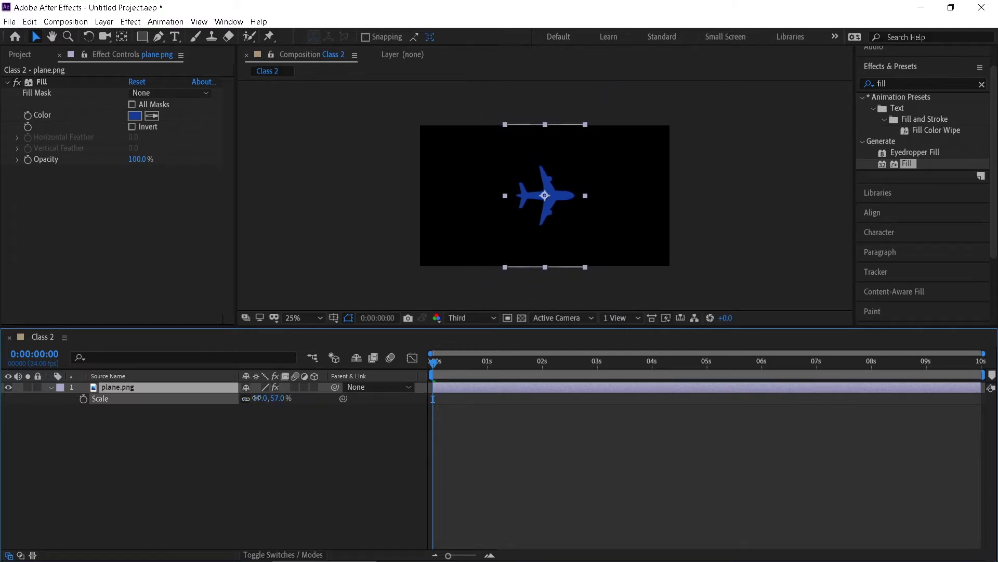
pyautogui.click(318, 317)
pyautogui.click(312, 345)
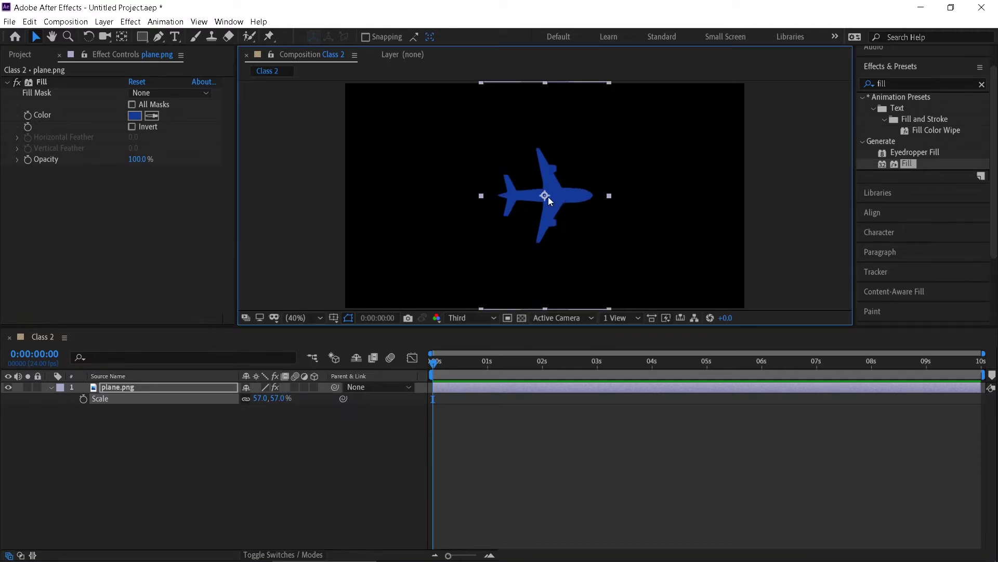
pyautogui.moveTo(545, 196); pyautogui.dragTo(394, 195)
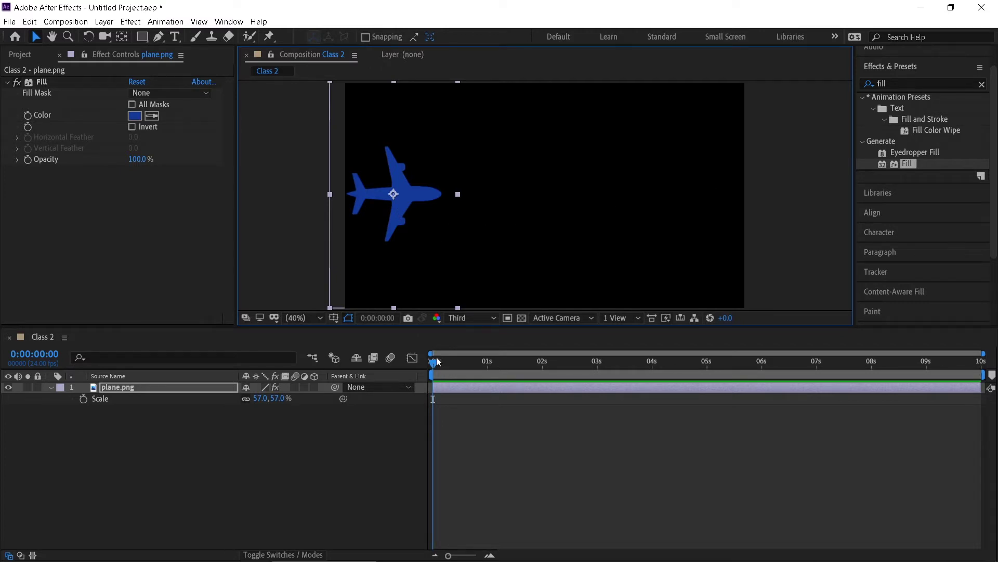
# - Keyframe the plane's Position at 0 s and at 2 s, moving it straight across to the frame's right edge at about 1660, 532.5
pyautogui.click(133, 386)
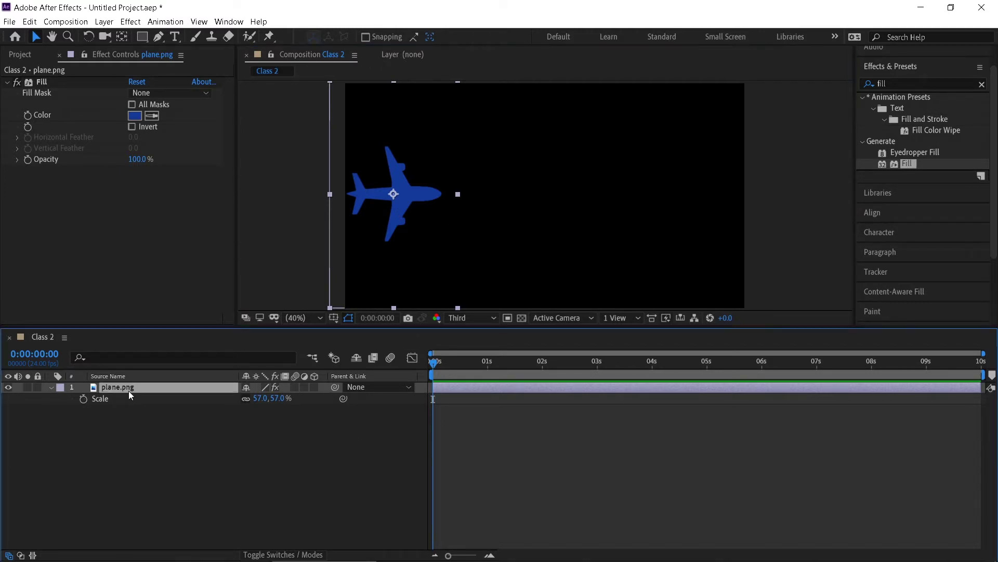
pyautogui.press('p')
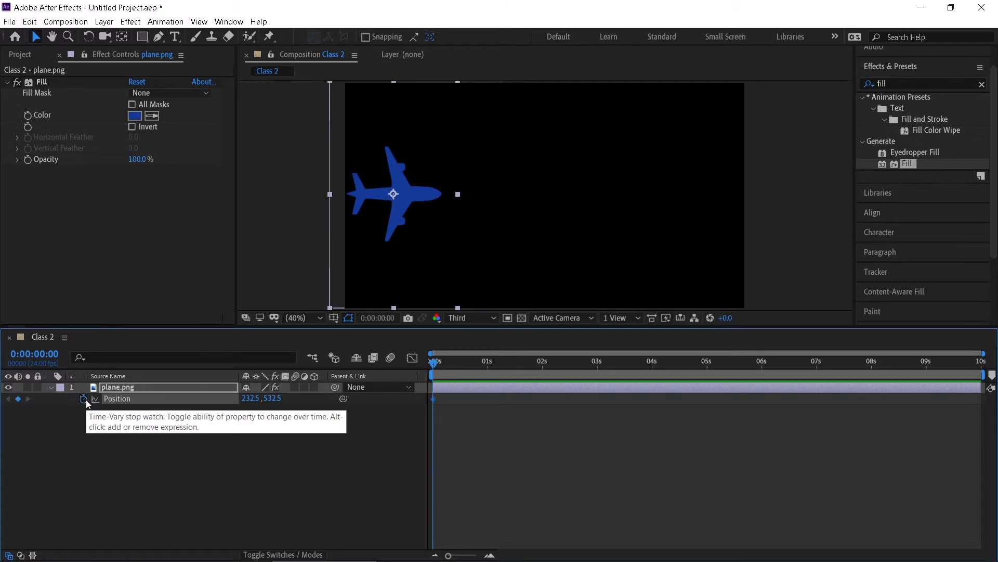
pyautogui.click(84, 399)
pyautogui.moveTo(433, 362); pyautogui.dragTo(543, 376)
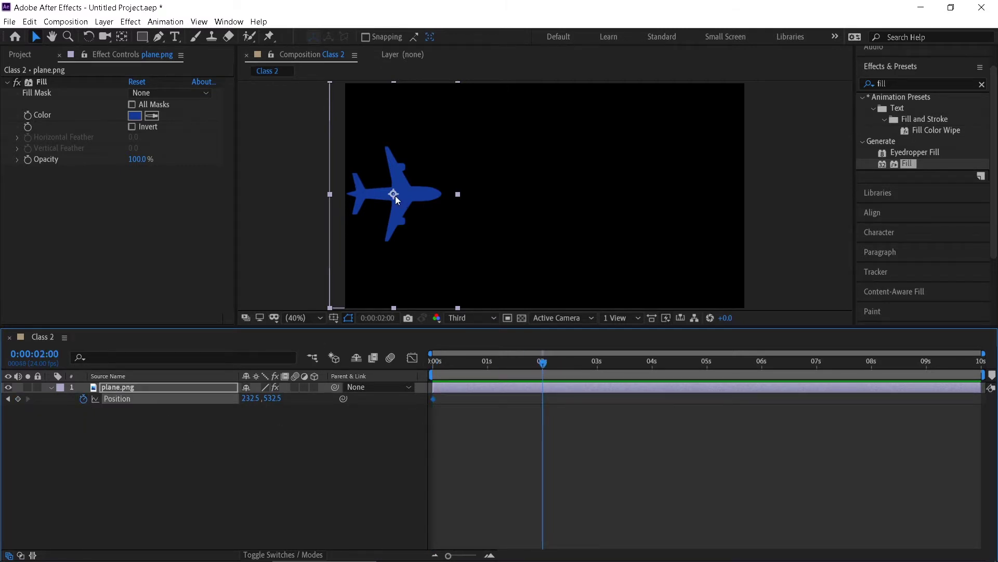
pyautogui.moveTo(395, 196); pyautogui.dragTo(693, 218)
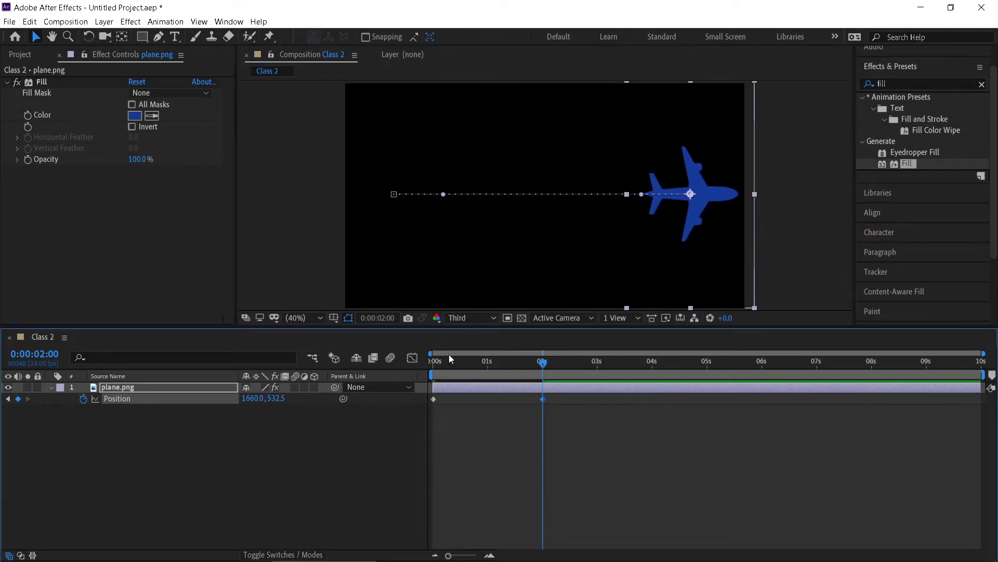
# - Play back and scrub the plane's flight across the frame from the start to judge its speed
pyautogui.click(453, 359)
pyautogui.moveTo(457, 358); pyautogui.dragTo(426, 372)
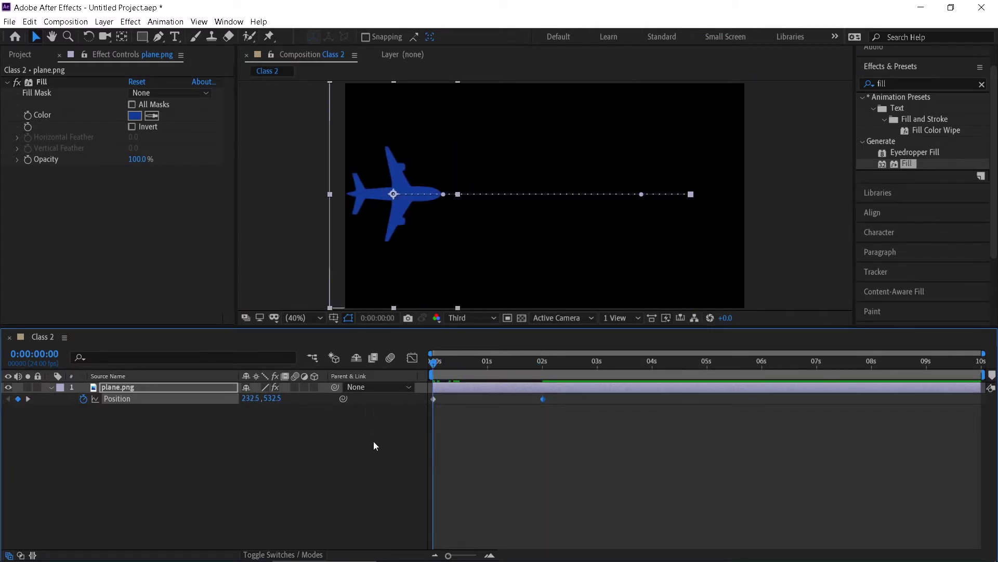
pyautogui.click(373, 445)
pyautogui.press('space')
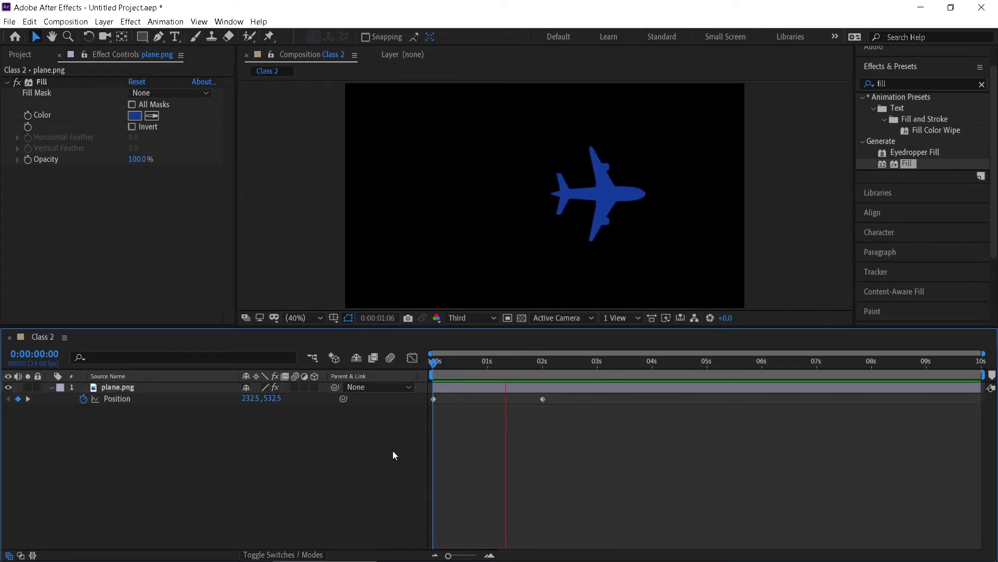
pyautogui.click(460, 360)
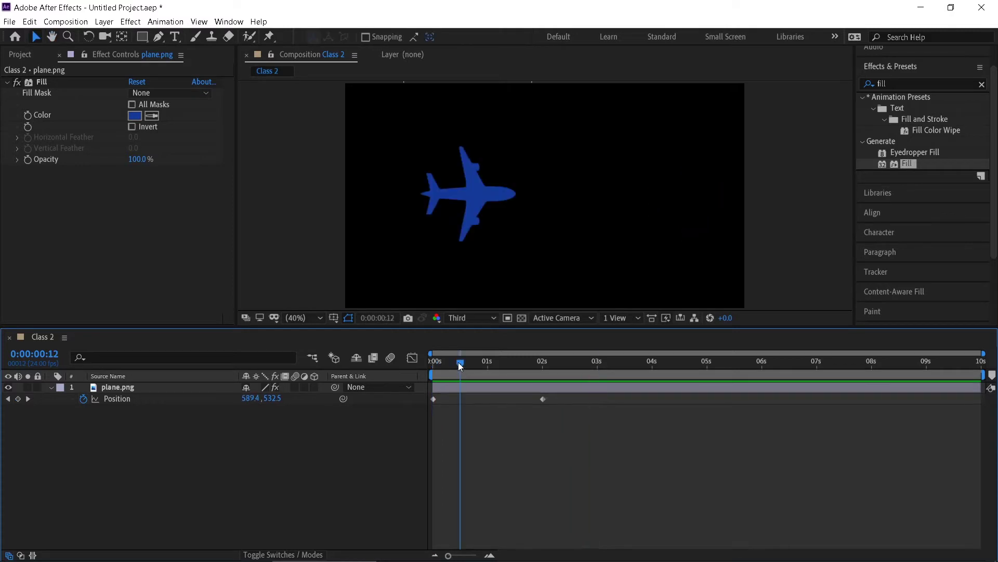
pyautogui.click(183, 391)
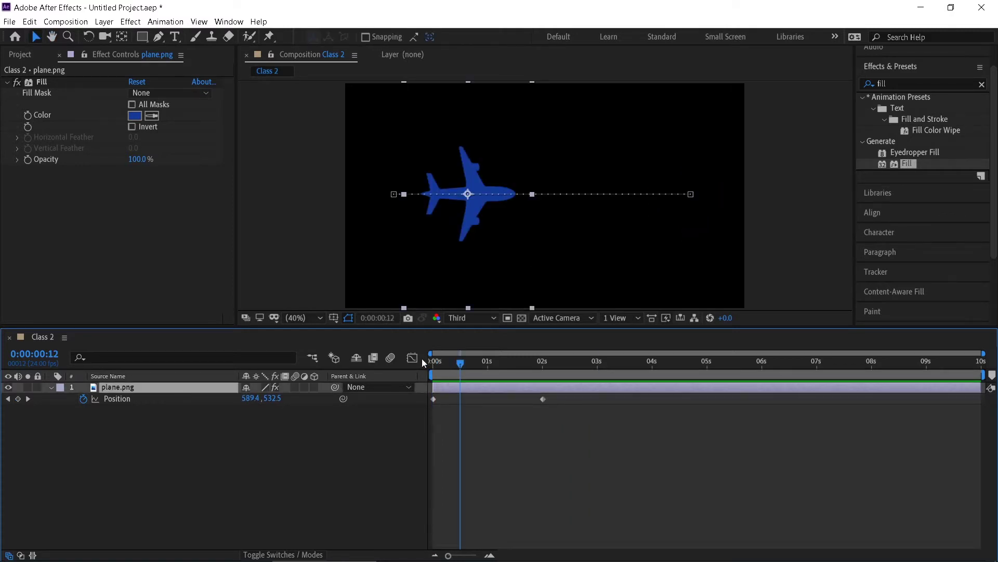
pyautogui.moveTo(459, 362)
pyautogui.mouseDown()
pyautogui.moveTo(502, 369)
pyautogui.moveTo(454, 364)
pyautogui.mouseUp()
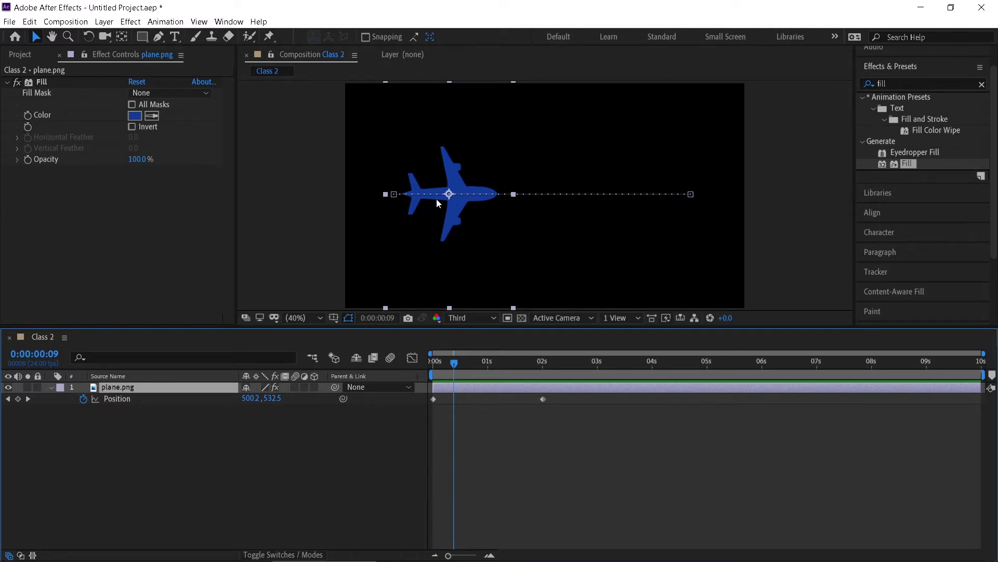
pyautogui.moveTo(456, 367); pyautogui.dragTo(433, 385)
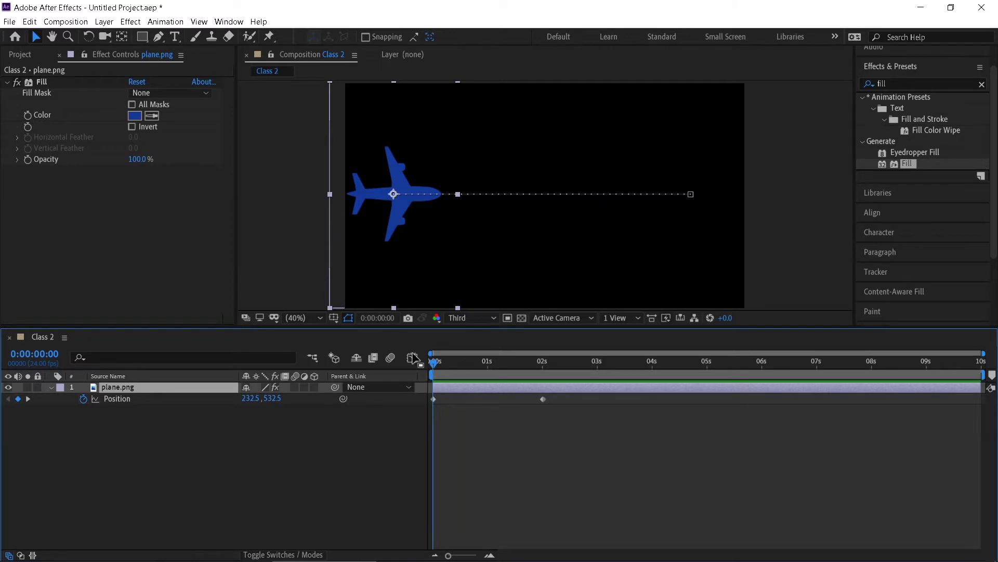
pyautogui.moveTo(436, 363); pyautogui.dragTo(417, 373)
pyautogui.press('space')
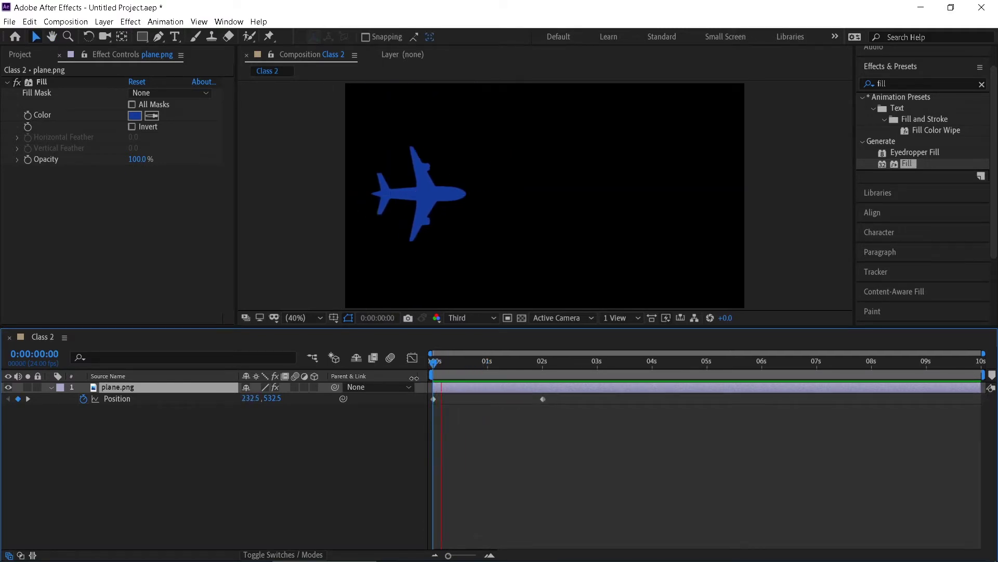
pyautogui.press('space')
pyautogui.moveTo(488, 362); pyautogui.dragTo(437, 375)
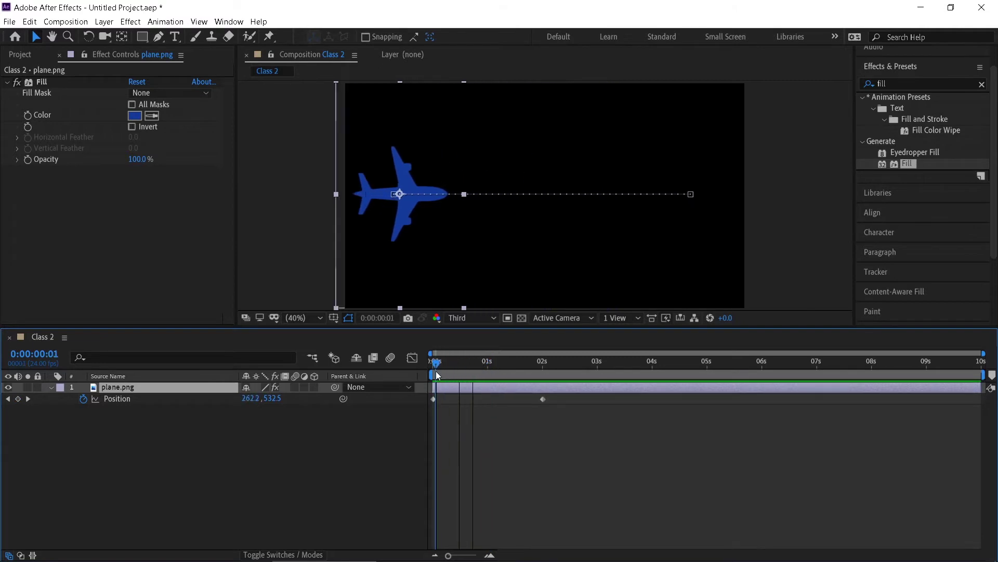
# - Speed up the flight by moving the plane's end Position keyframe to about 1 s
pyautogui.click(543, 400)
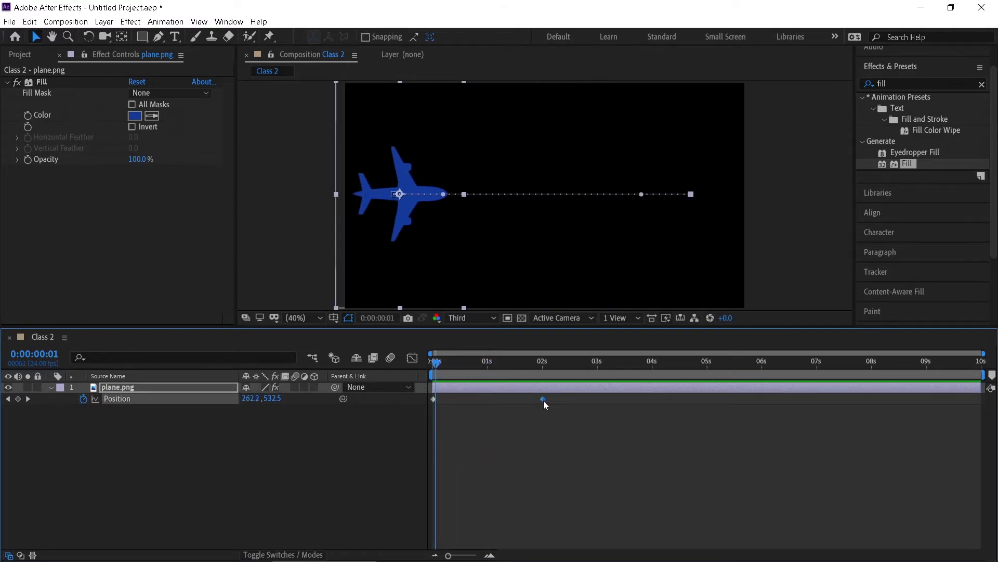
pyautogui.moveTo(542, 399); pyautogui.dragTo(489, 408)
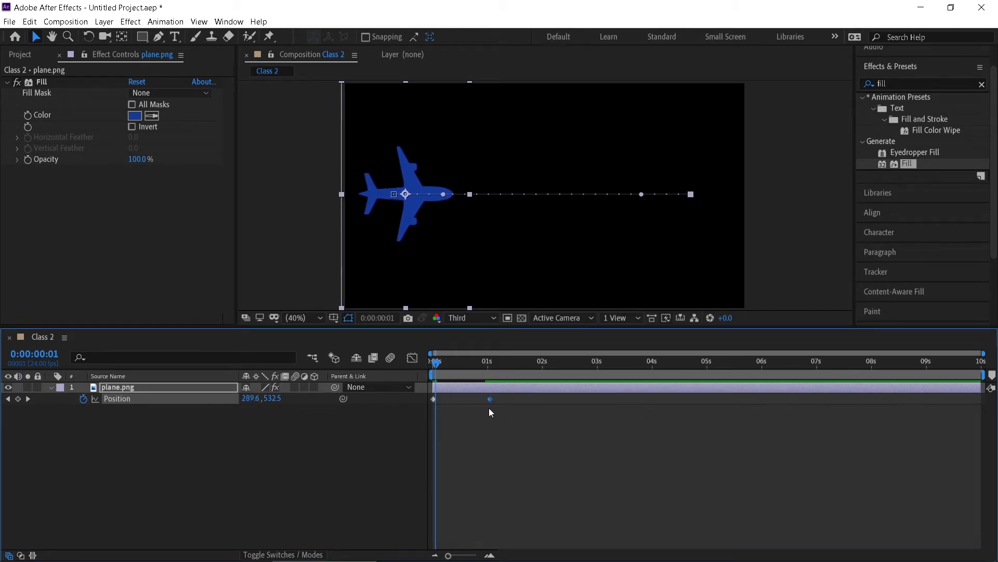
# - Preview the shortened plane movement several times from the start of the composition
pyautogui.moveTo(436, 364); pyautogui.dragTo(431, 365)
pyautogui.click(392, 435)
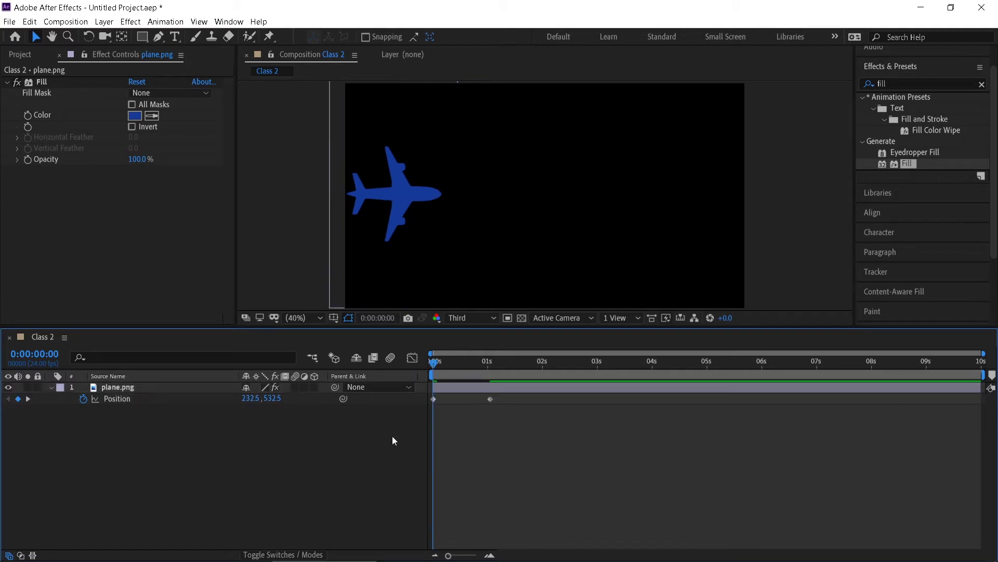
pyautogui.press('space')
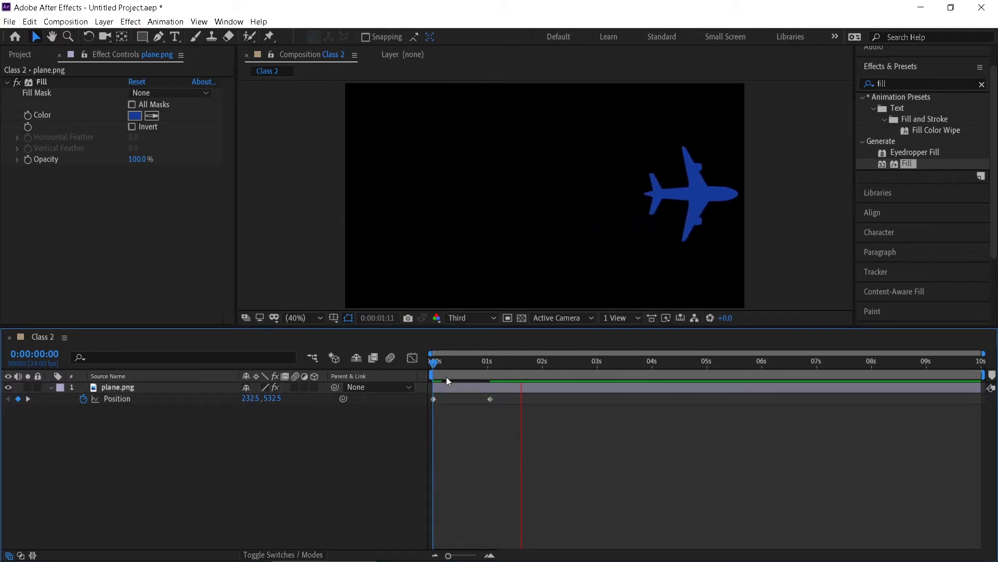
pyautogui.click(448, 363)
pyautogui.press('space')
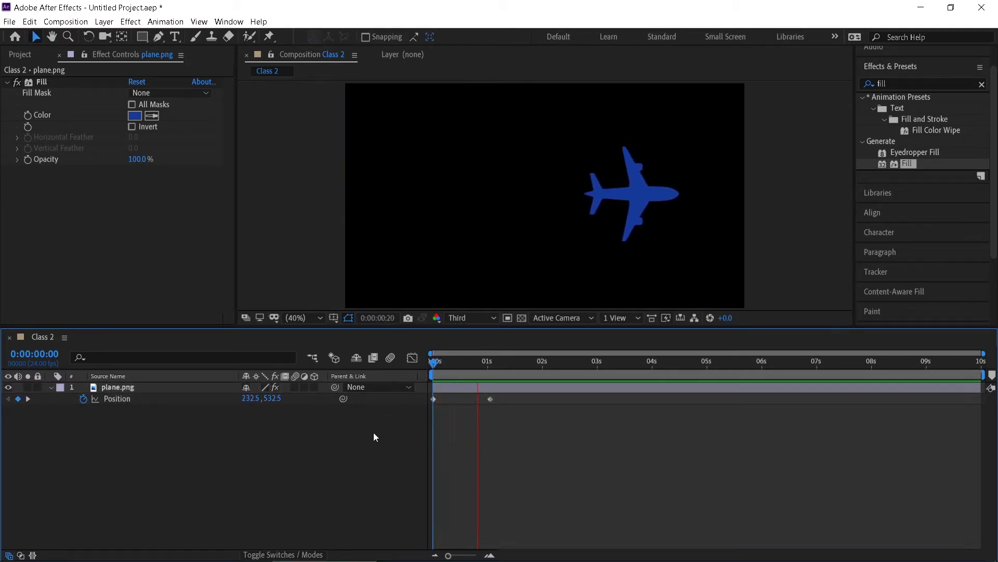
pyautogui.moveTo(448, 364); pyautogui.dragTo(432, 365)
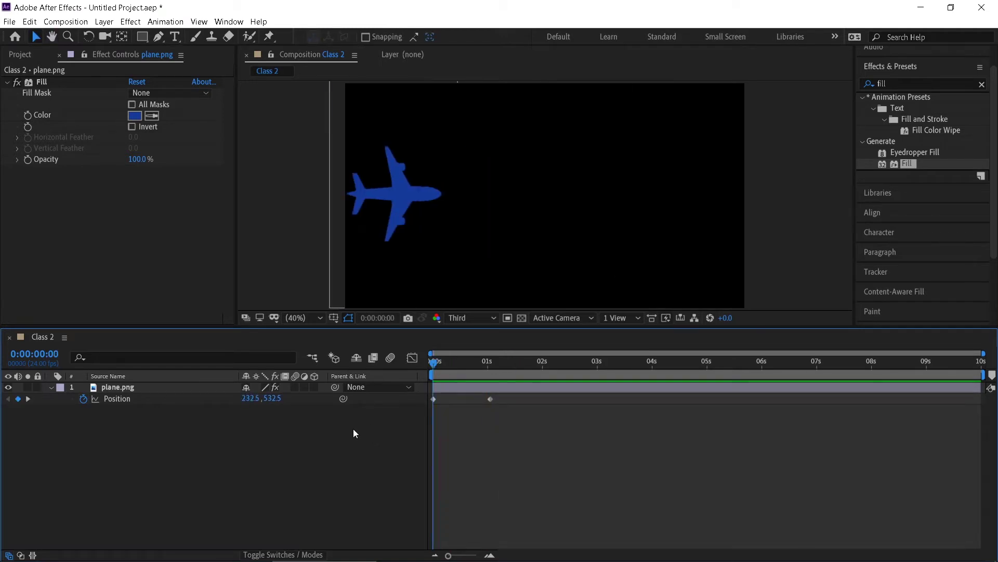
pyautogui.press('space')
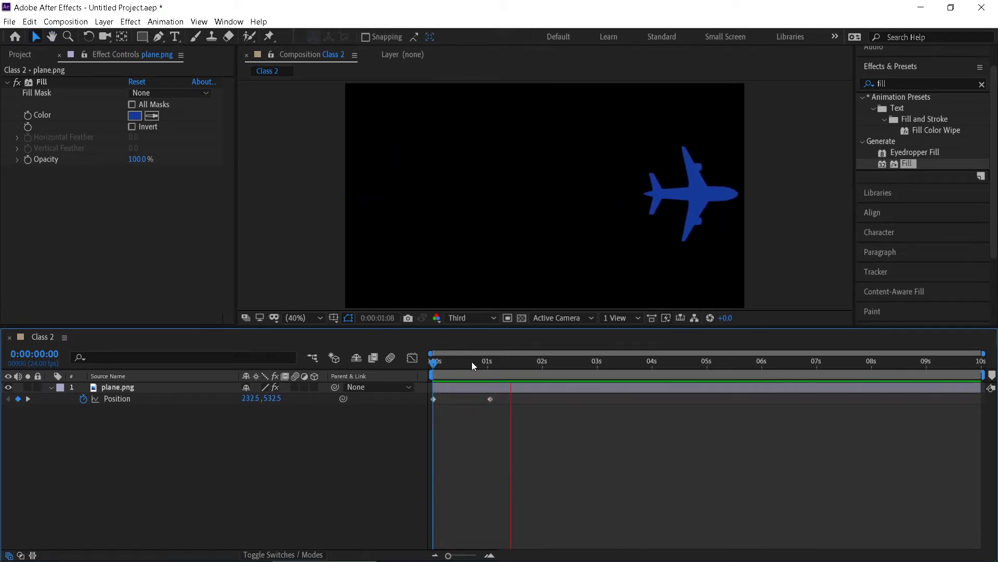
pyautogui.click(454, 363)
pyautogui.moveTo(454, 363); pyautogui.dragTo(368, 389)
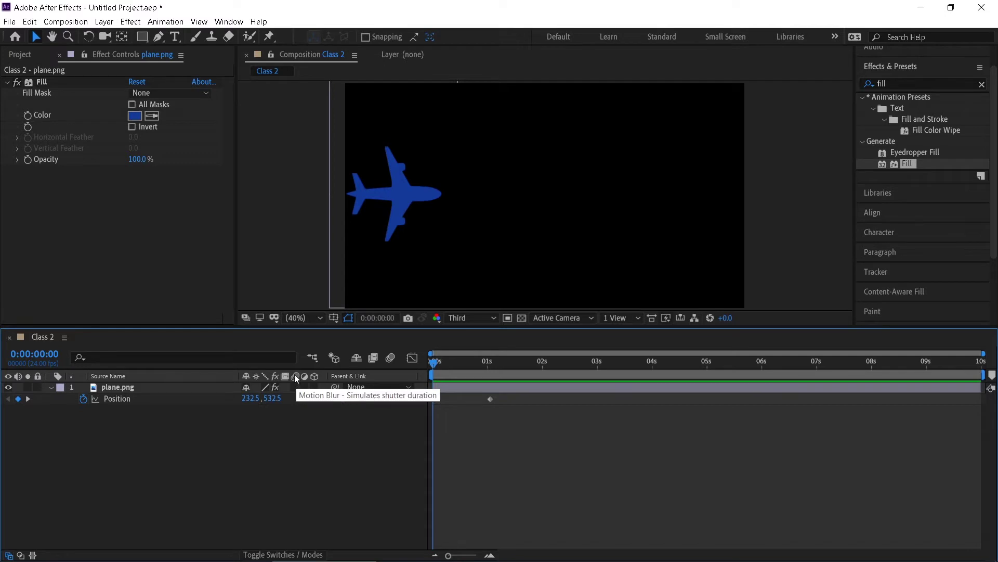
# - Enable motion blur for the plane layer and the composition, and play the flight
pyautogui.click(165, 389)
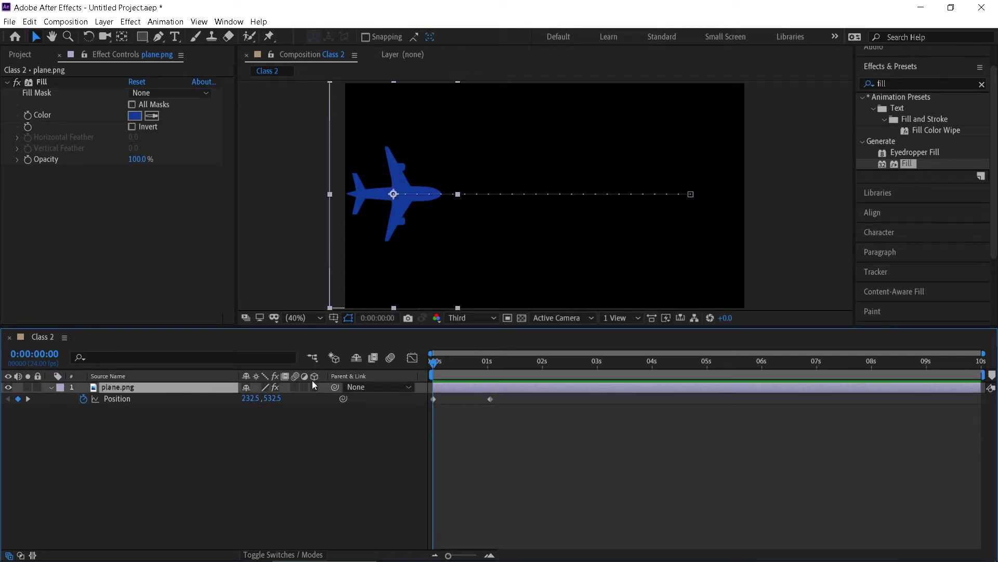
pyautogui.click(295, 387)
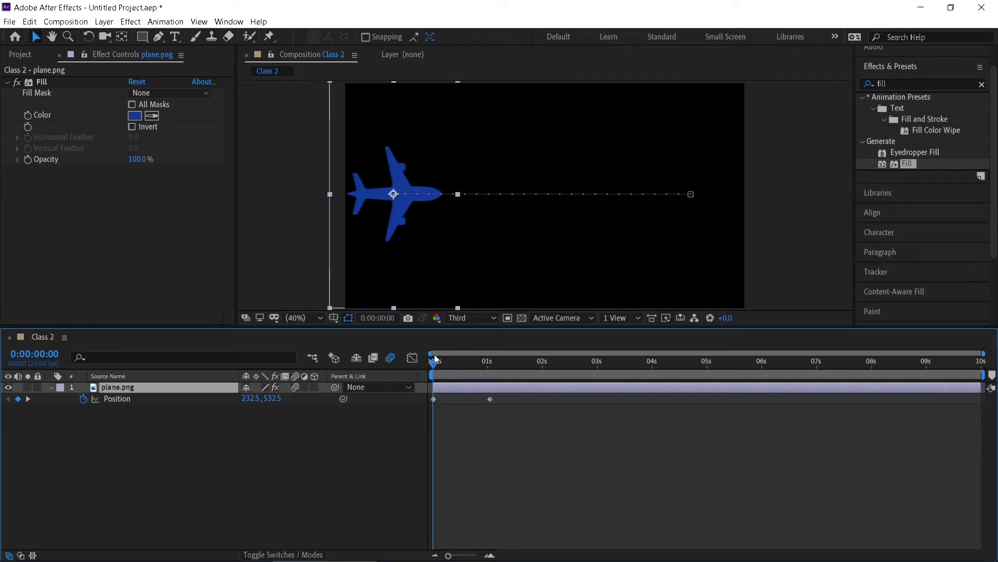
pyautogui.moveTo(426, 361); pyautogui.dragTo(456, 373)
pyautogui.press('space')
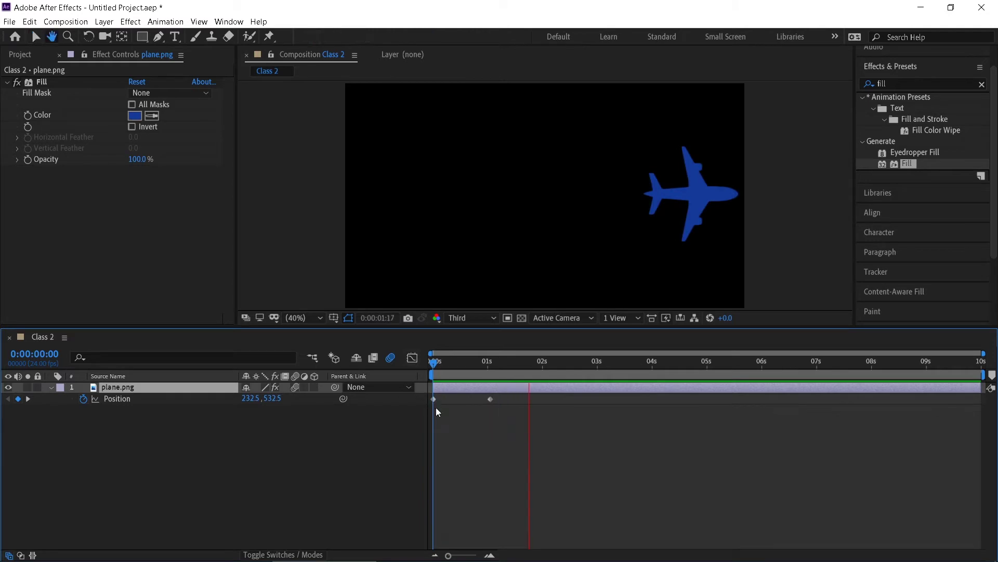
# - Replay the plane's flight from the start several times to examine the motion blur
pyautogui.moveTo(440, 365); pyautogui.dragTo(408, 370)
pyautogui.press('space')
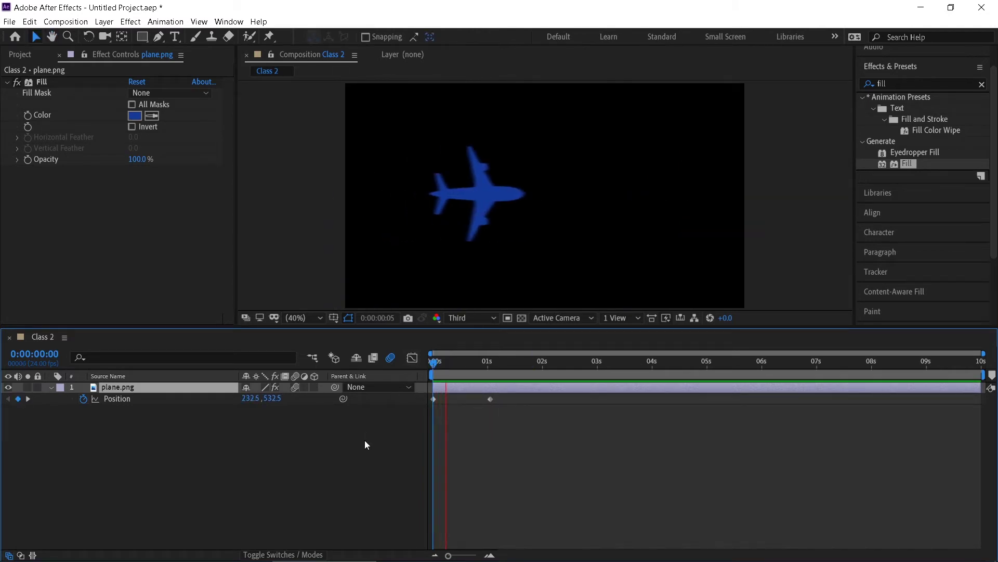
pyautogui.moveTo(446, 363); pyautogui.dragTo(429, 364)
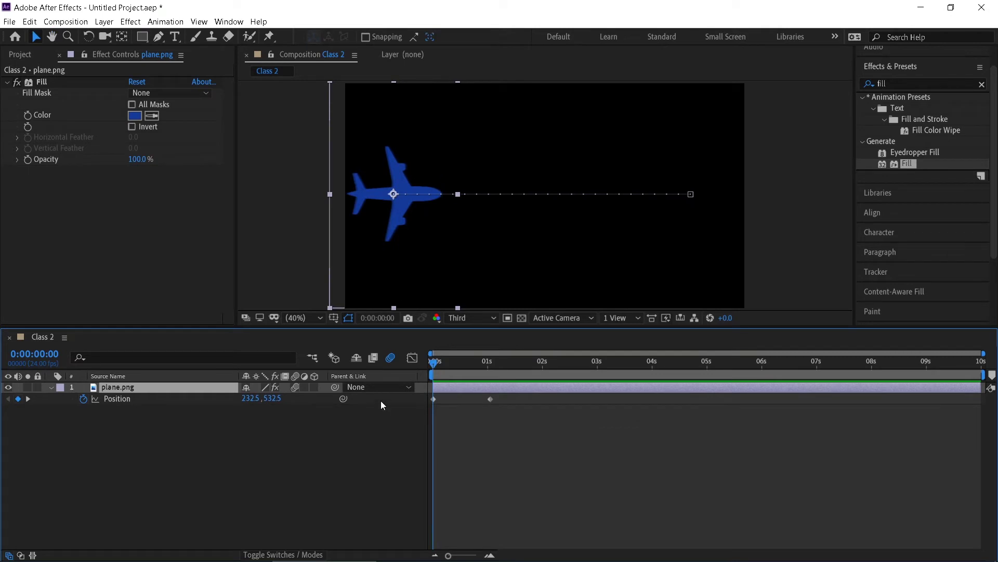
pyautogui.press('space')
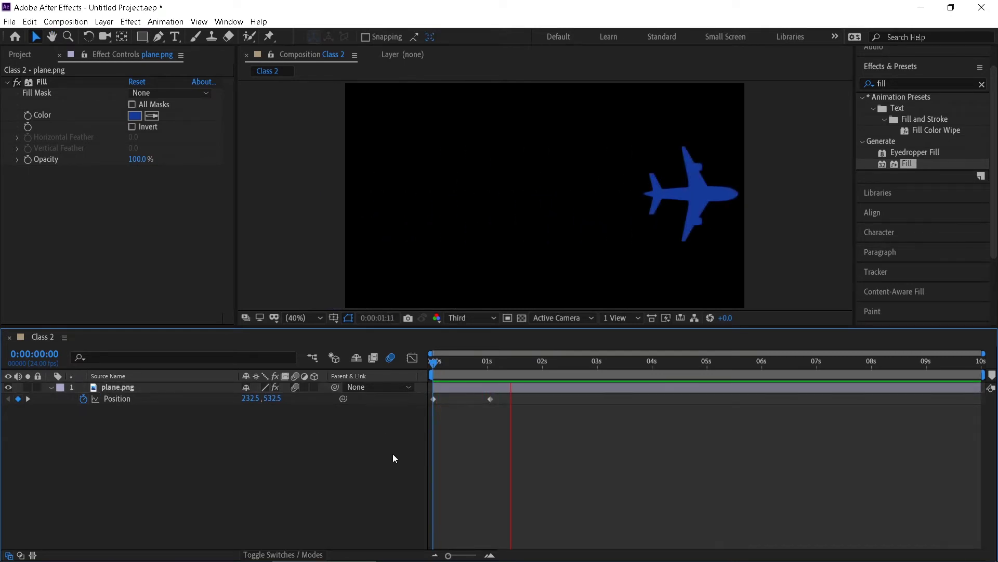
pyautogui.press('space')
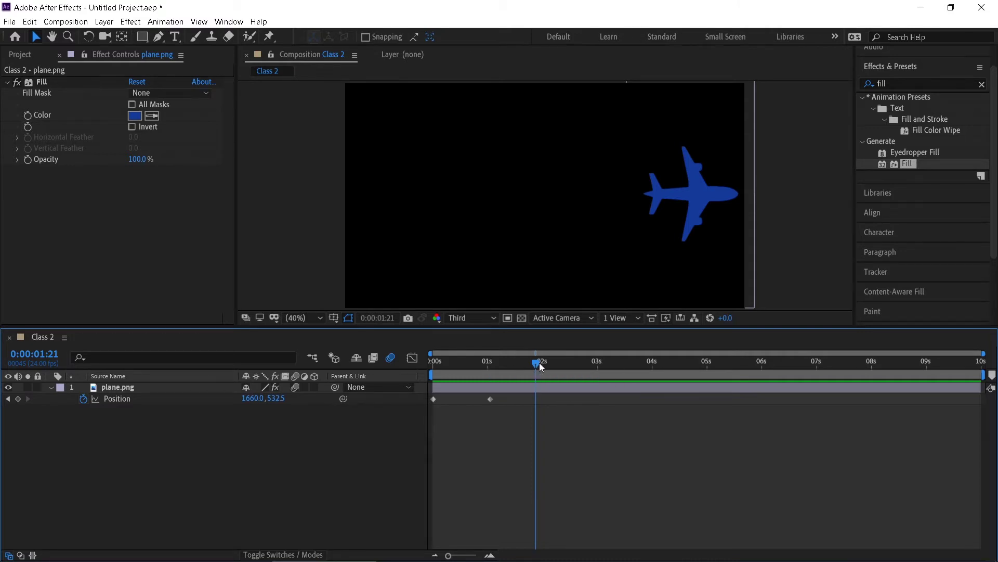
# - Keyframe the plane's Rotation at 0:00:01:02 and turn it to about -91° at 0:00:01:10
pyautogui.moveTo(539, 363); pyautogui.dragTo(490, 398)
pyautogui.click(120, 392)
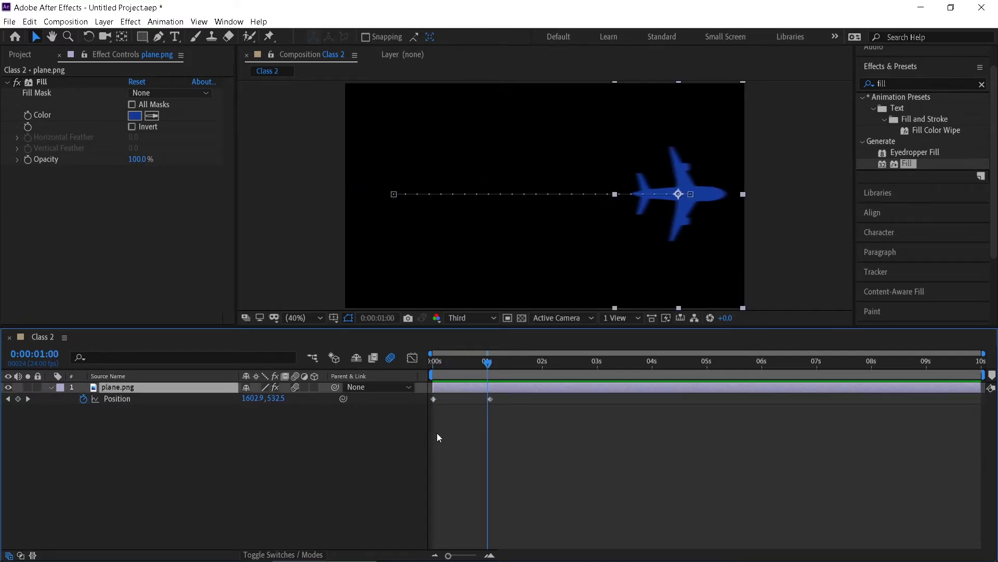
pyautogui.moveTo(491, 360); pyautogui.dragTo(492, 384)
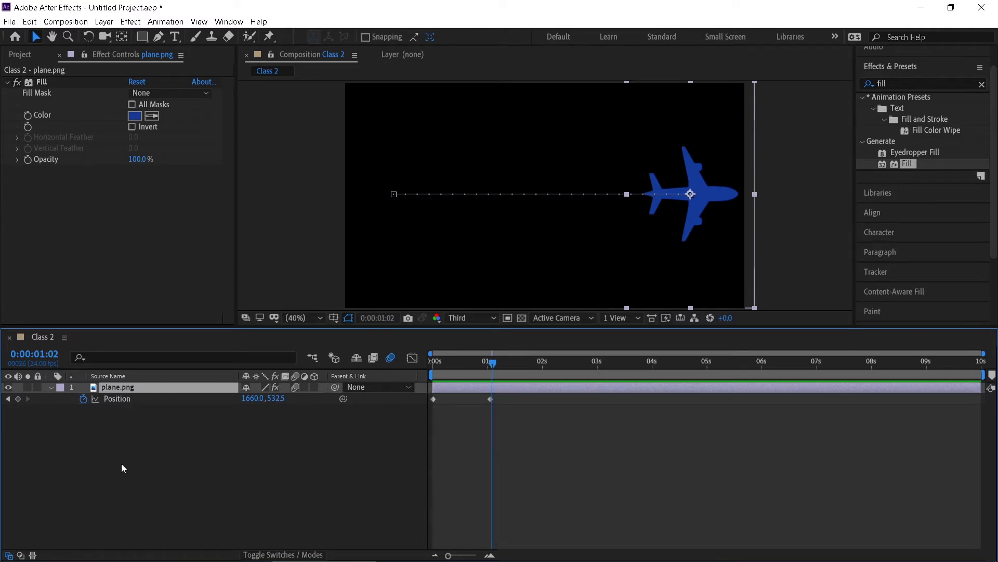
pyautogui.press('r')
pyautogui.click(83, 399)
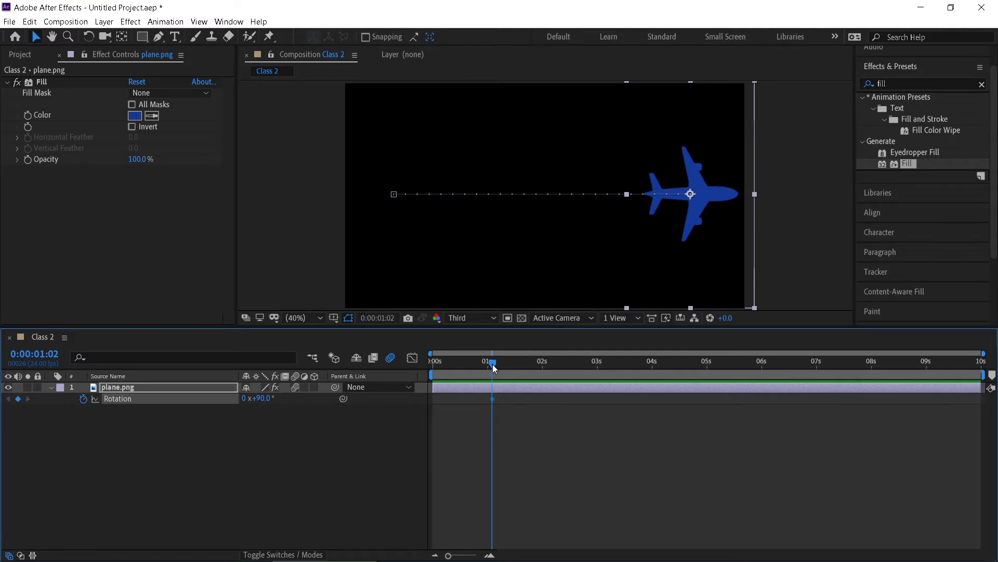
pyautogui.moveTo(493, 366)
pyautogui.mouseDown()
pyautogui.moveTo(526, 366)
pyautogui.moveTo(510, 367)
pyautogui.mouseUp()
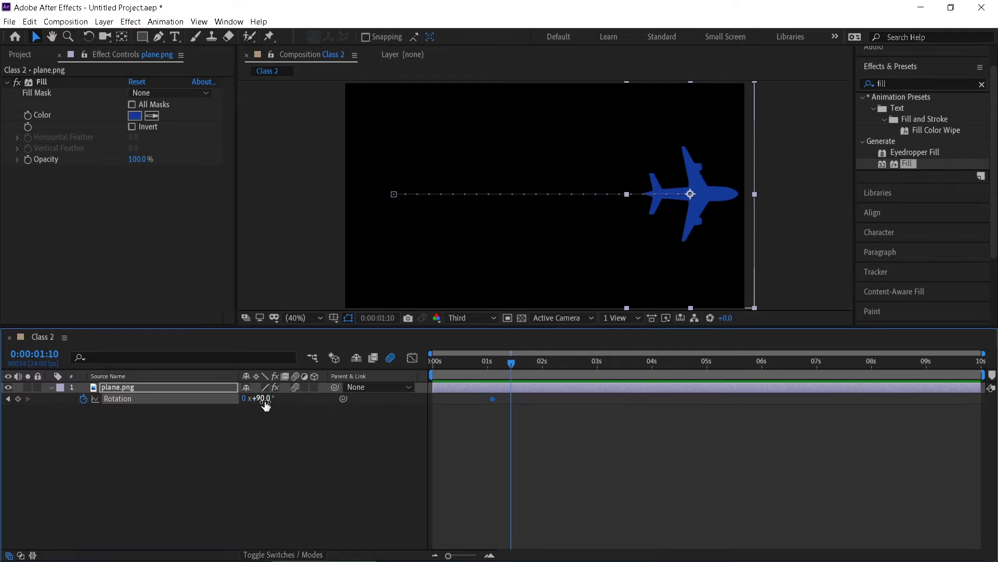
pyautogui.moveTo(260, 399); pyautogui.dragTo(151, 404)
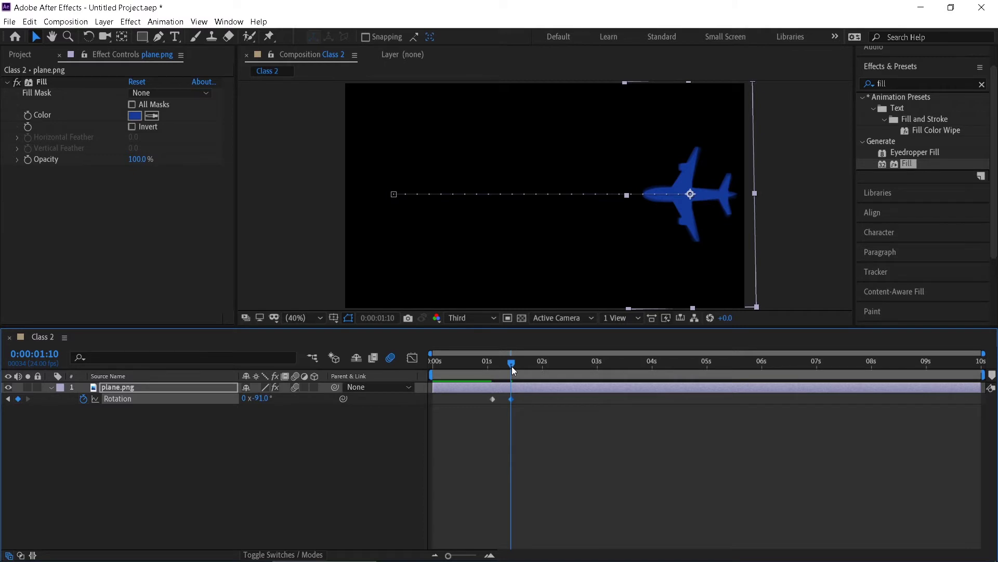
# - Fly the plane back to about 237.5, 532.5 with a Position keyframe at 0:00:02:05, and preview the round trip
pyautogui.moveTo(512, 367); pyautogui.dragTo(557, 388)
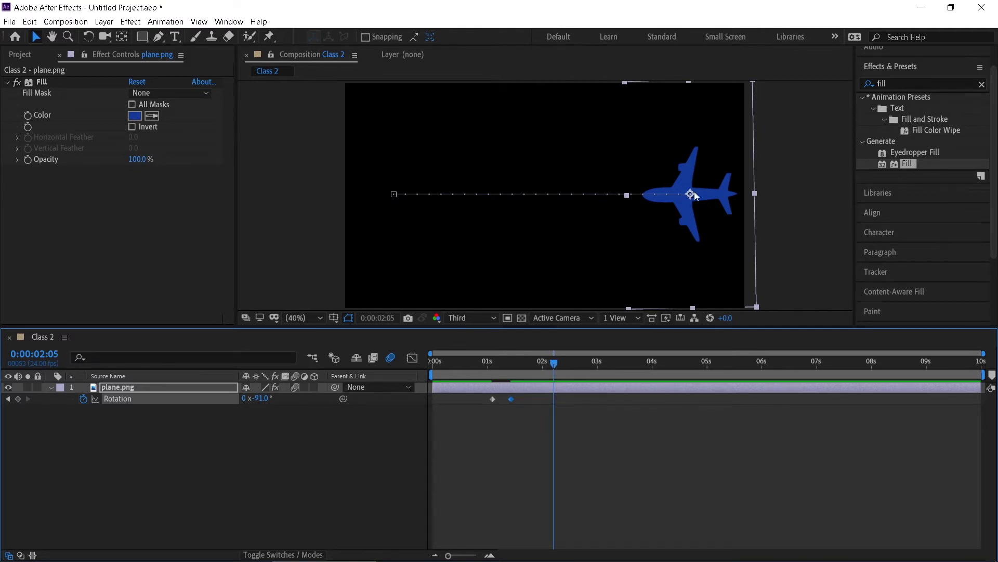
pyautogui.moveTo(692, 196); pyautogui.dragTo(395, 196)
pyautogui.click(451, 365)
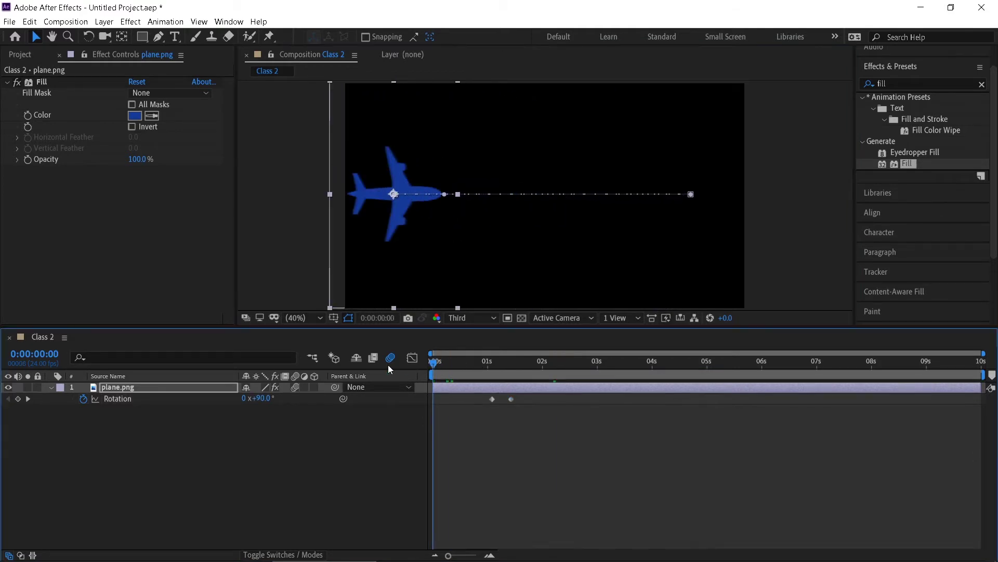
pyautogui.press('space')
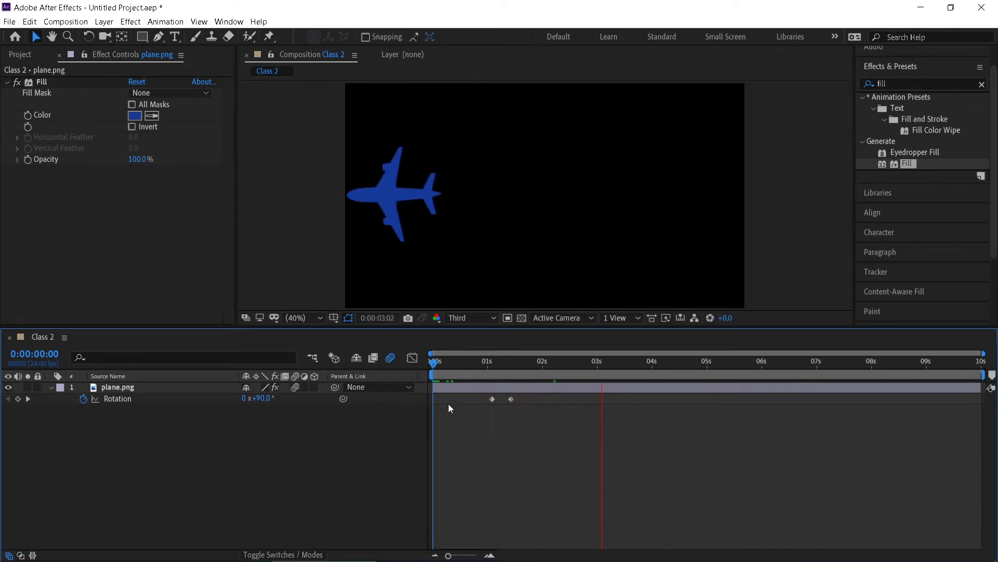
pyautogui.moveTo(451, 360); pyautogui.dragTo(536, 385)
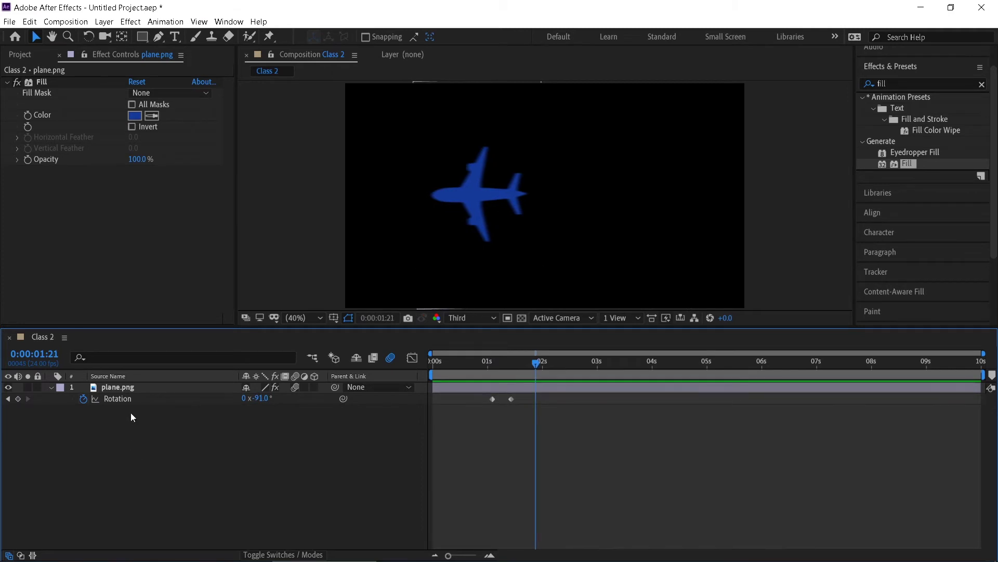
# - Show the plane's Position keyframes with its Rotation, end the work area at about 0:00:02:06, and preview the looping flight
pyautogui.click(120, 387)
pyautogui.hotkey('shift', 'p')
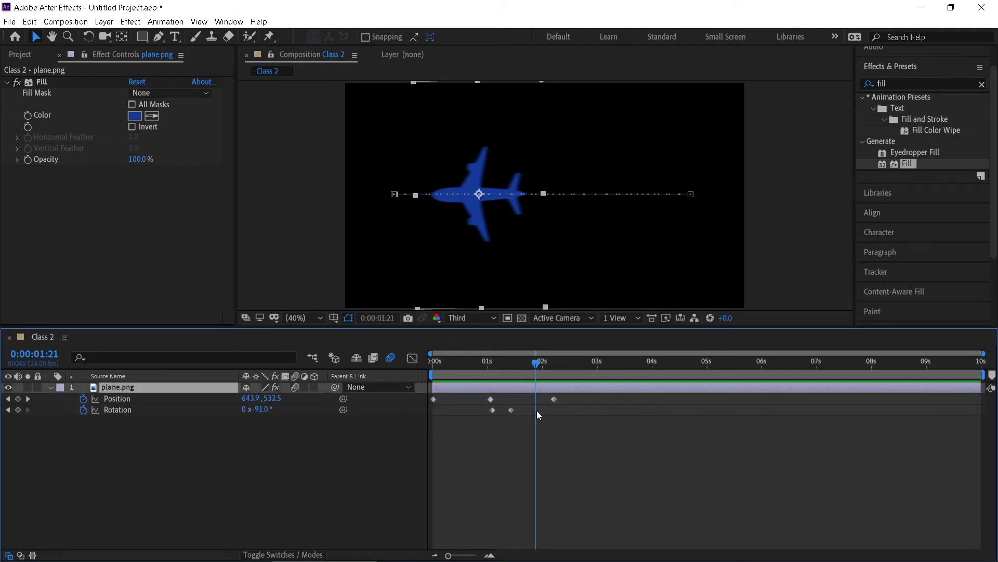
pyautogui.moveTo(544, 362); pyautogui.dragTo(559, 389)
pyautogui.press('n')
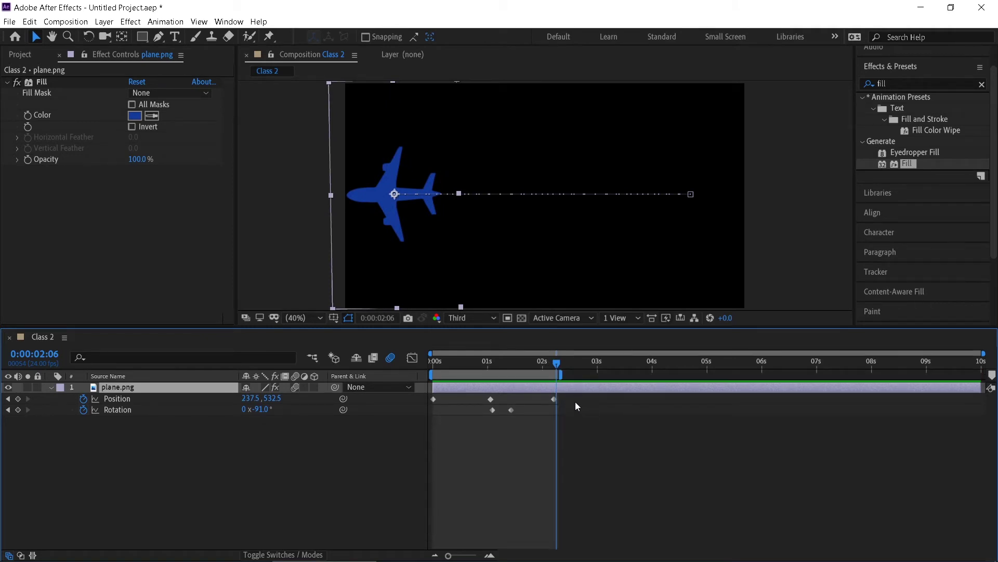
pyautogui.moveTo(555, 368); pyautogui.dragTo(385, 376)
pyautogui.click(390, 469)
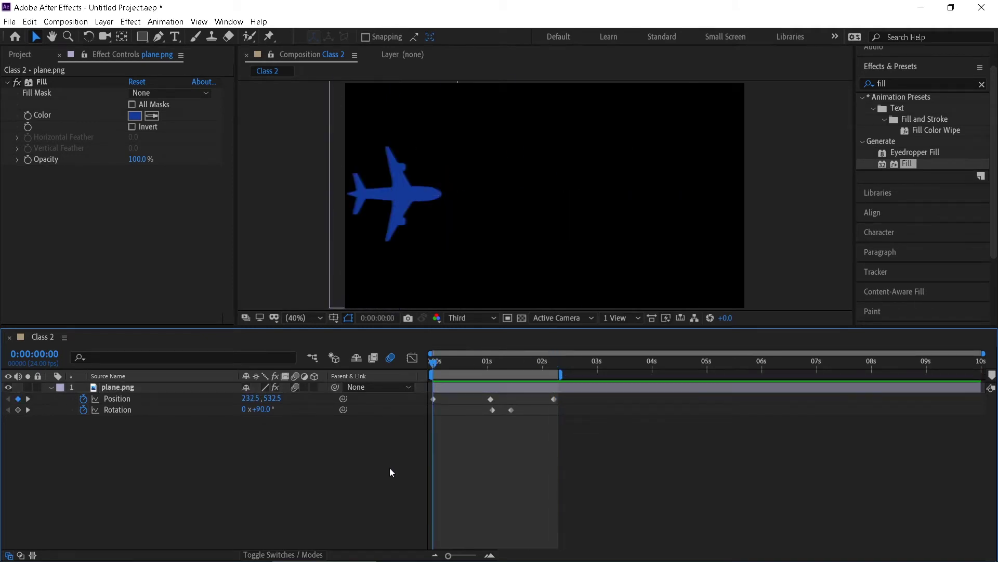
pyautogui.press('space')
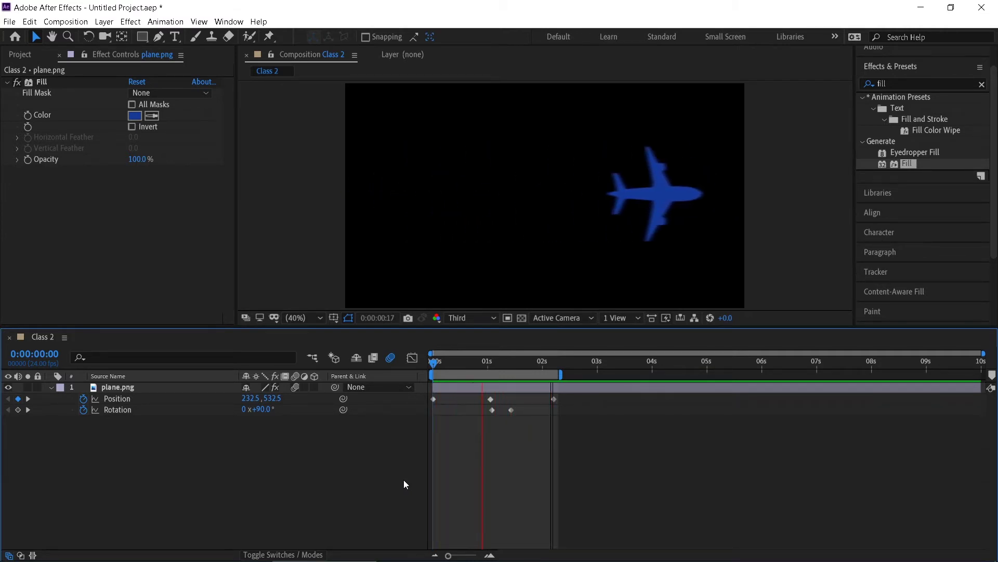
pyautogui.press('space')
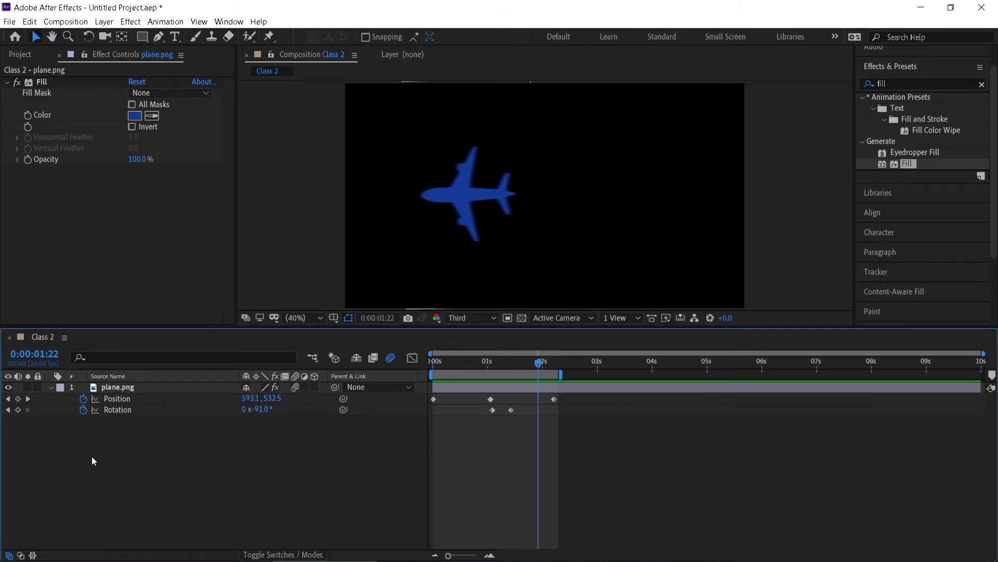
# - Remove all Position and Rotation keyframes from the plane and set its Rotation to 90°
pyautogui.click(81, 399)
pyautogui.click(83, 409)
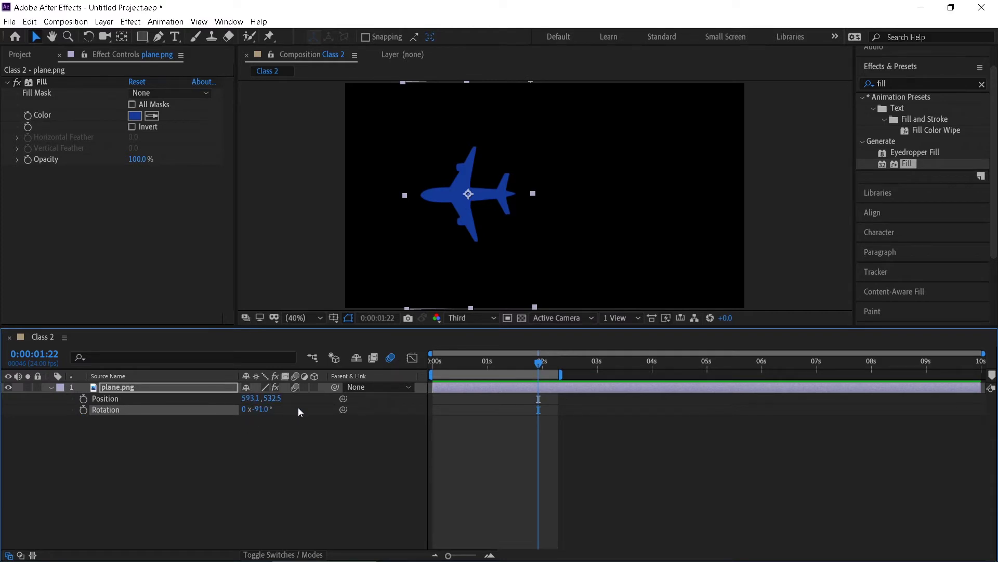
pyautogui.click(262, 410)
pyautogui.write('90')
pyautogui.press('Return')
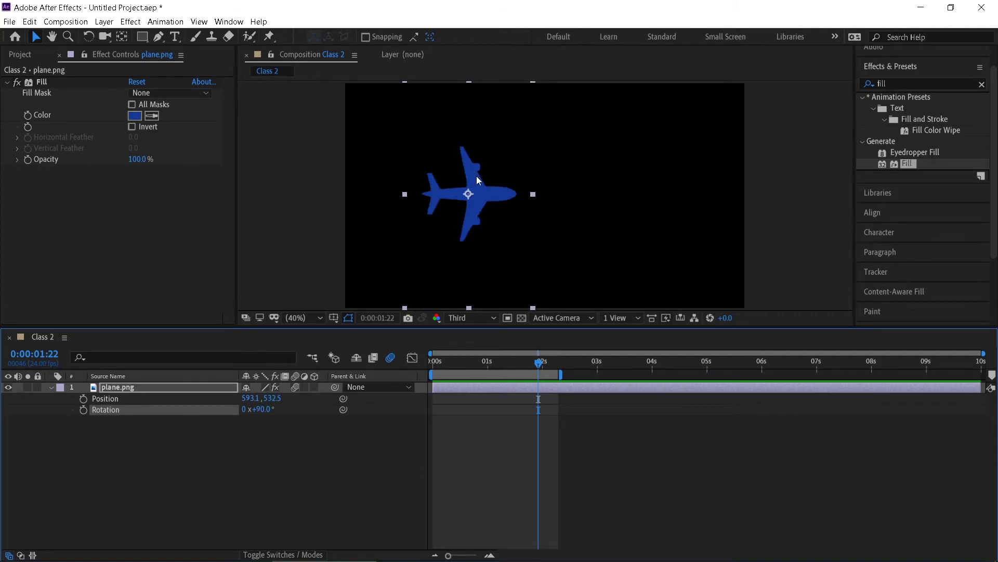
# - Move the plane to the frame's upper left at about 295.6, 272.5 and extend the work area to about 8 s
pyautogui.moveTo(476, 199); pyautogui.dragTo(410, 144)
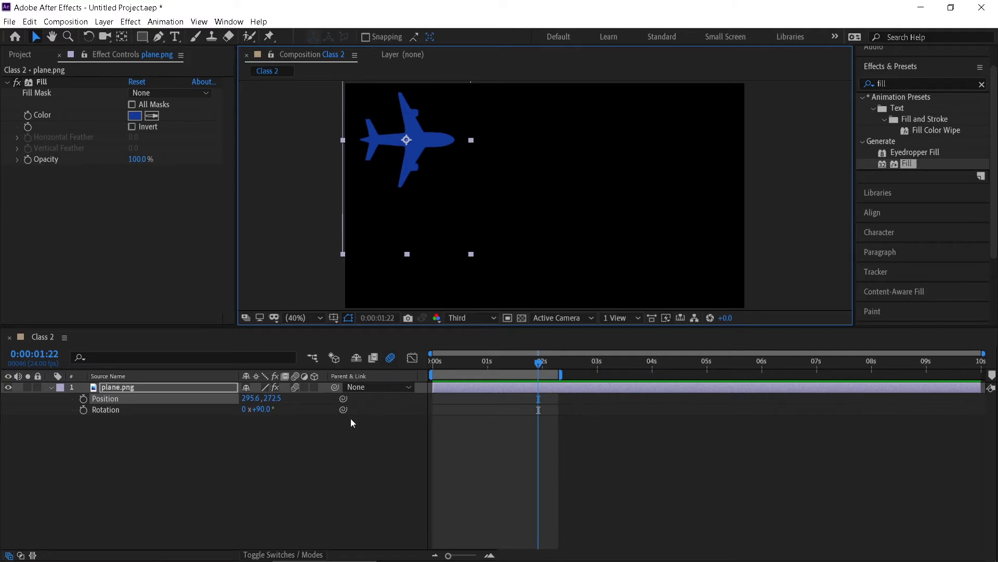
pyautogui.moveTo(555, 371); pyautogui.dragTo(978, 371)
pyautogui.hotkey('ctrl', 'z')
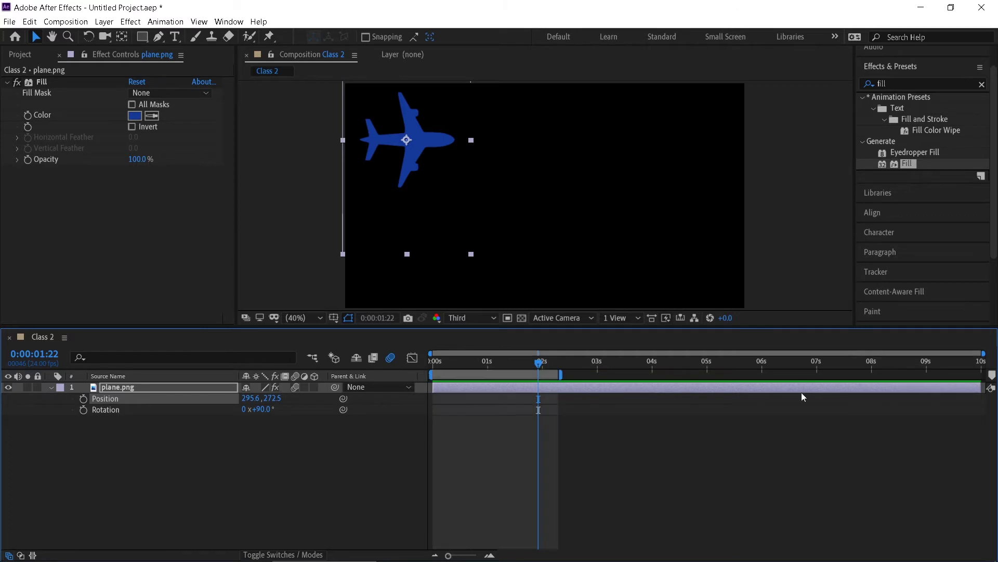
pyautogui.moveTo(563, 374); pyautogui.dragTo(881, 375)
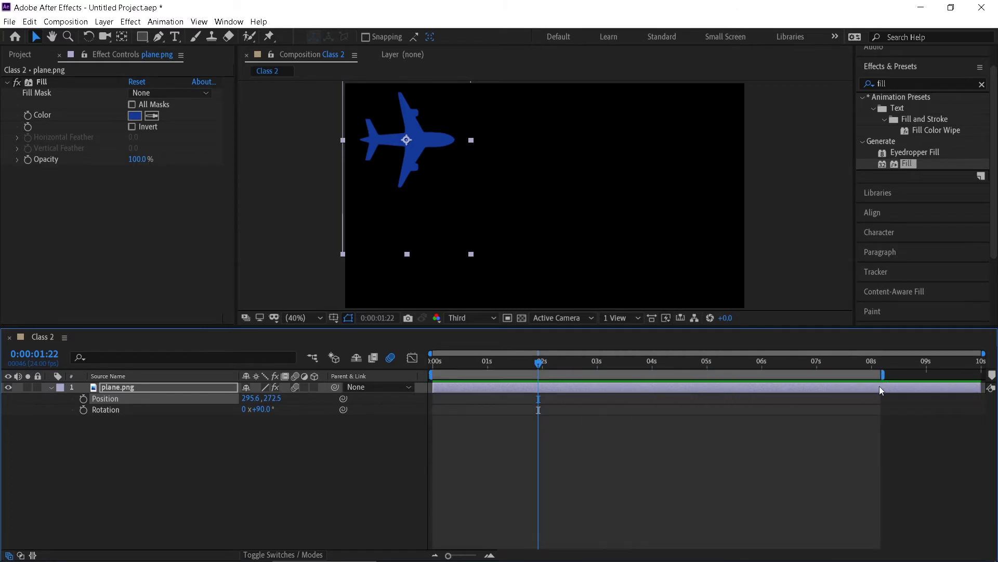
# - Keyframe the plane's Position at 0 s and at 0:00:01:12, moving it straight across to about 1635.6, 272.5
pyautogui.moveTo(537, 365); pyautogui.dragTo(447, 375)
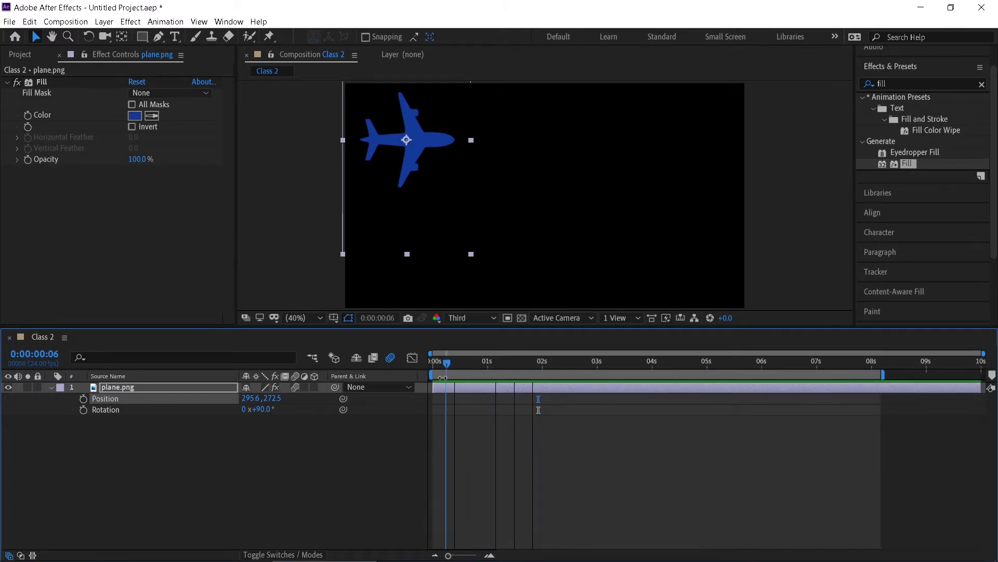
pyautogui.click(95, 397)
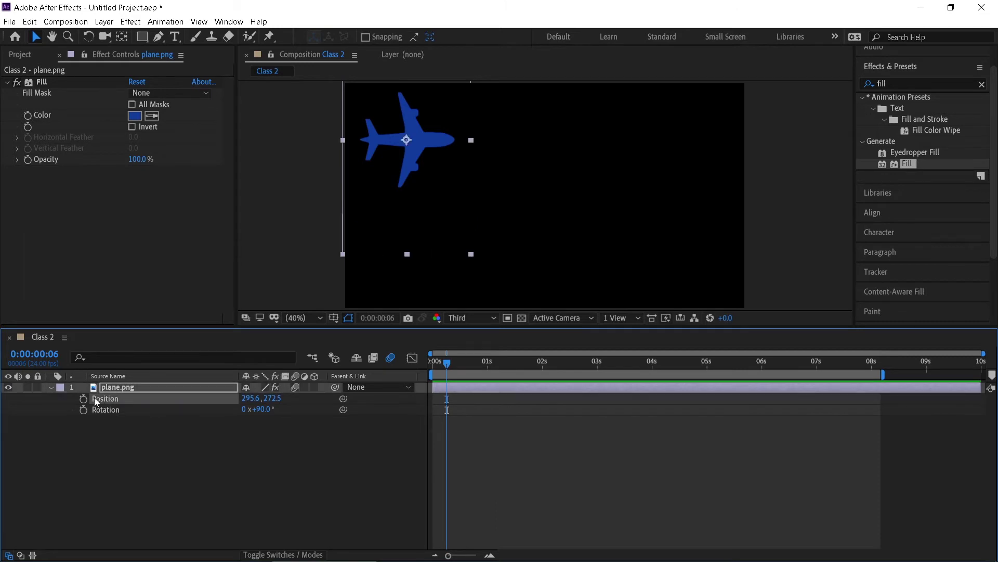
pyautogui.click(83, 398)
pyautogui.hotkey('ctrl', 'z')
pyautogui.press('Home')
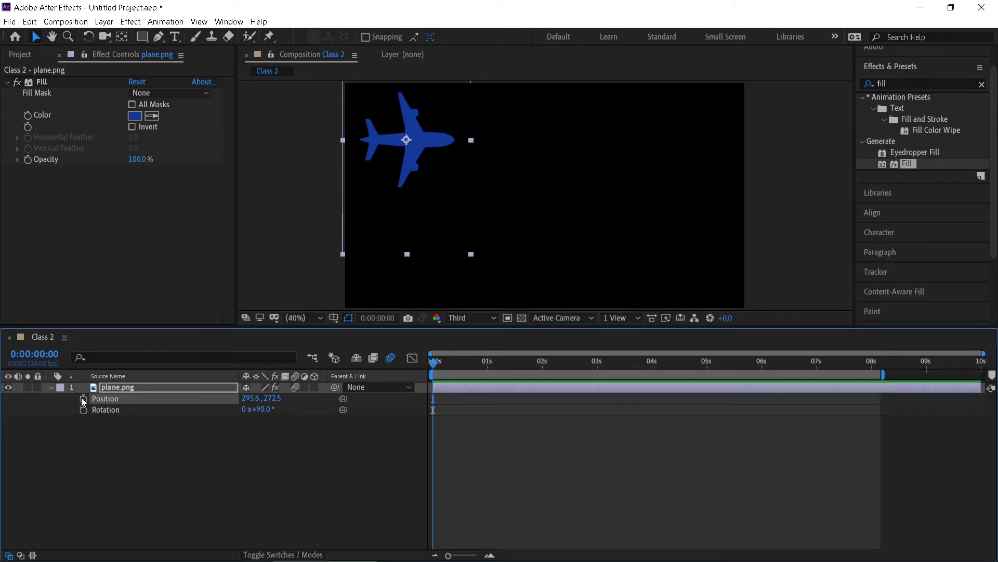
pyautogui.click(82, 398)
pyautogui.moveTo(441, 365); pyautogui.dragTo(516, 364)
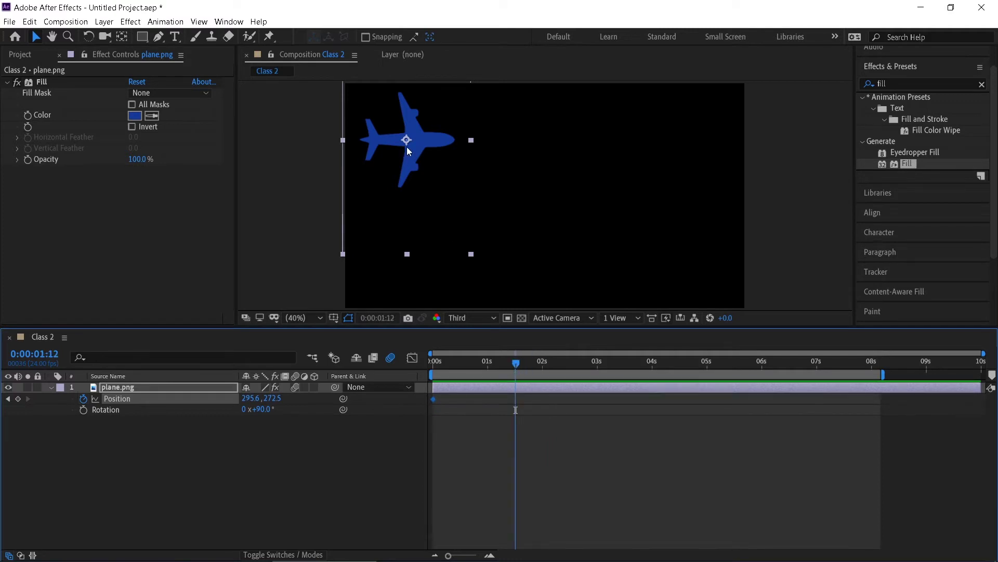
pyautogui.moveTo(405, 141); pyautogui.dragTo(685, 134)
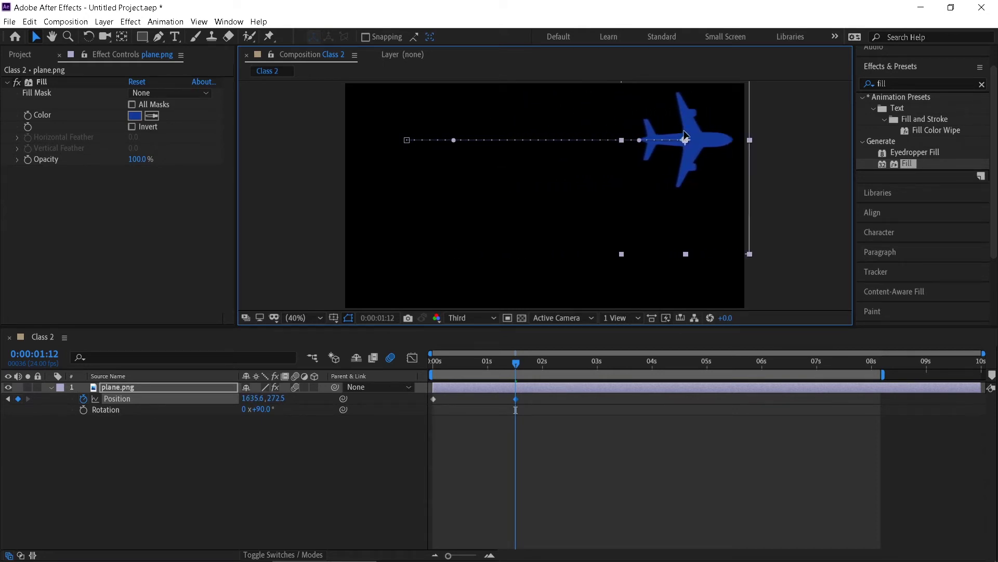
# - Preview the plane's new flight across the upper part of the frame from the start
pyautogui.moveTo(522, 368); pyautogui.dragTo(435, 387)
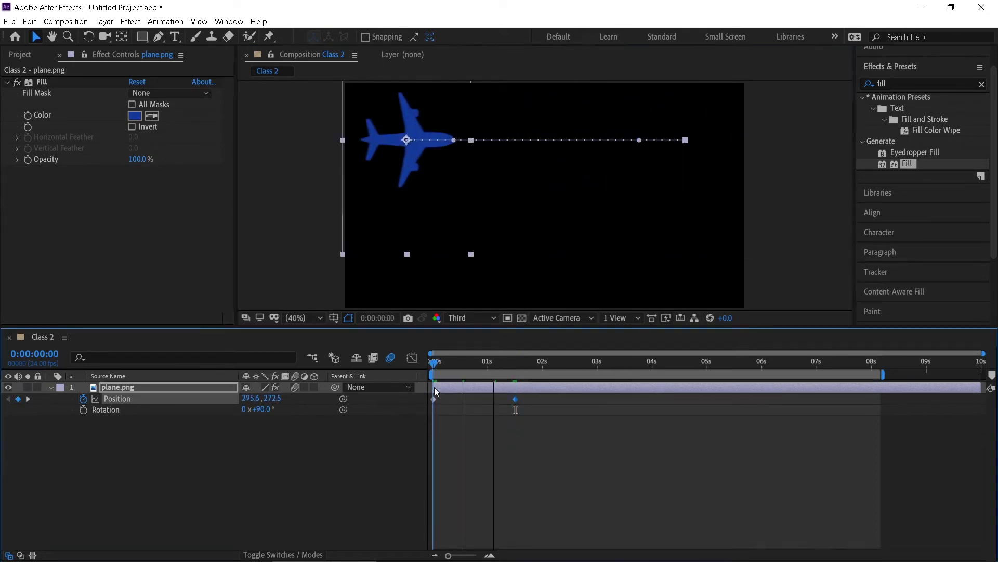
pyautogui.press('space')
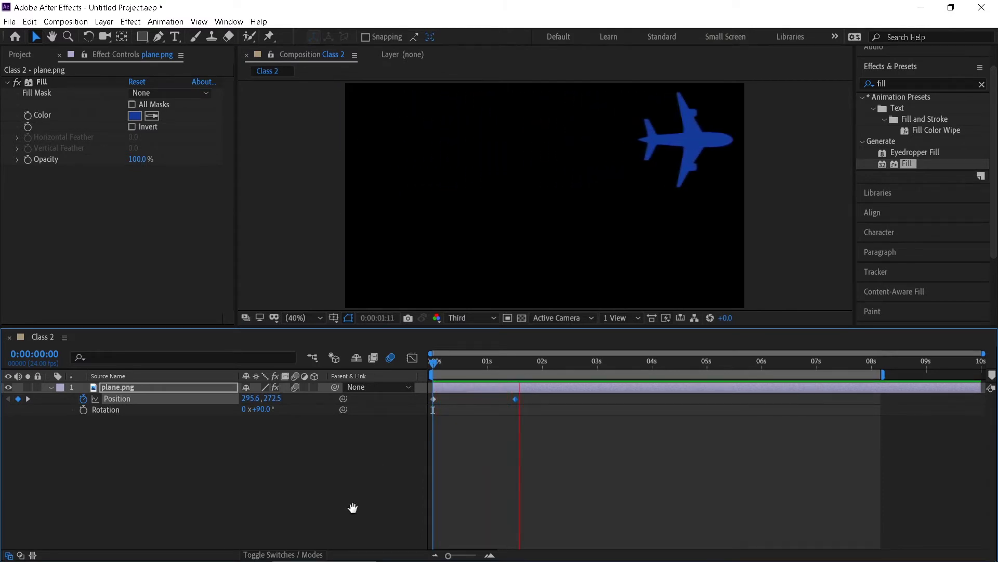
pyautogui.press('space')
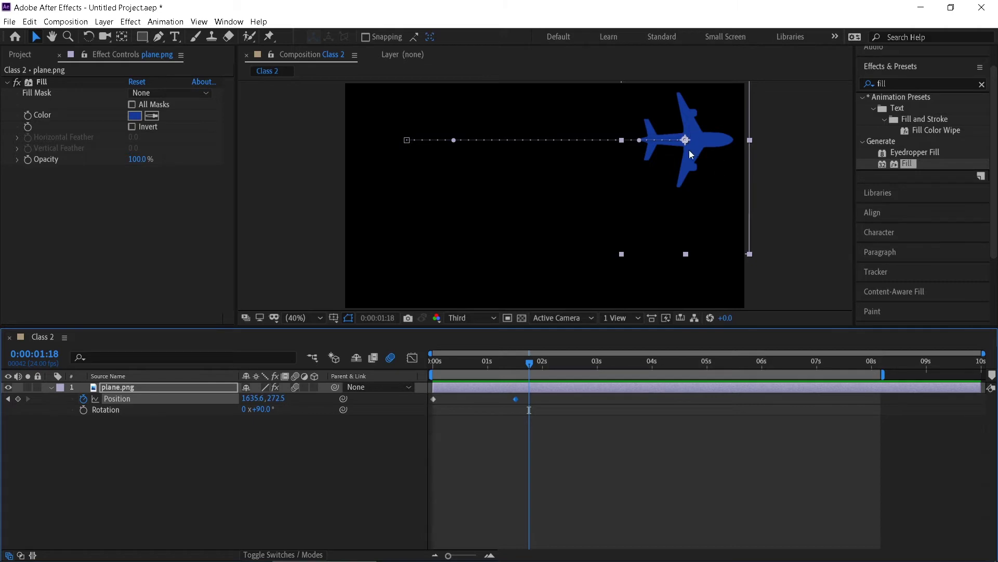
# - Keyframe the plane's Position at 0:00:02:09, moving it down to the frame's lower right at about 1658.1, 827.5
pyautogui.moveTo(532, 362); pyautogui.dragTo(564, 372)
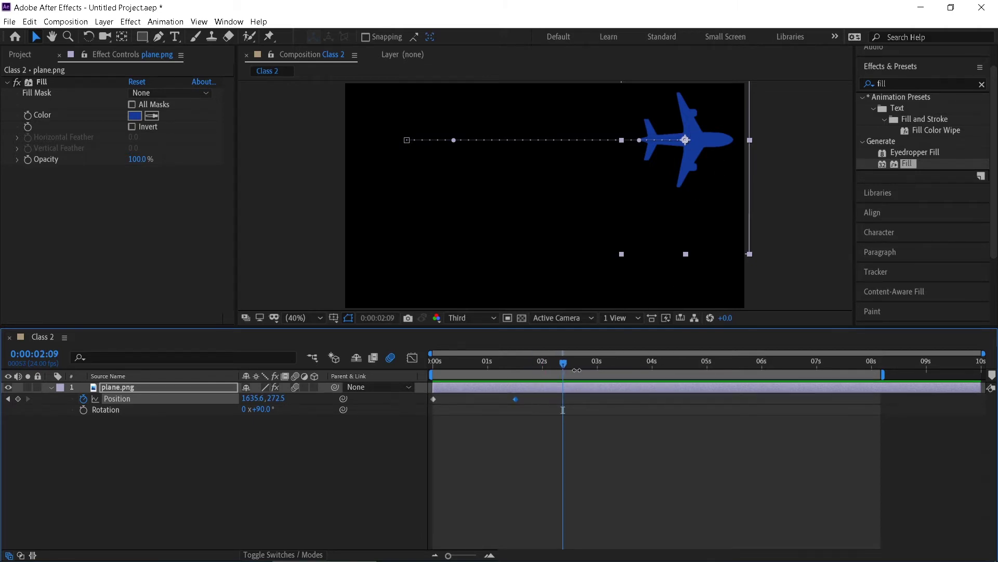
pyautogui.moveTo(687, 140); pyautogui.dragTo(691, 257)
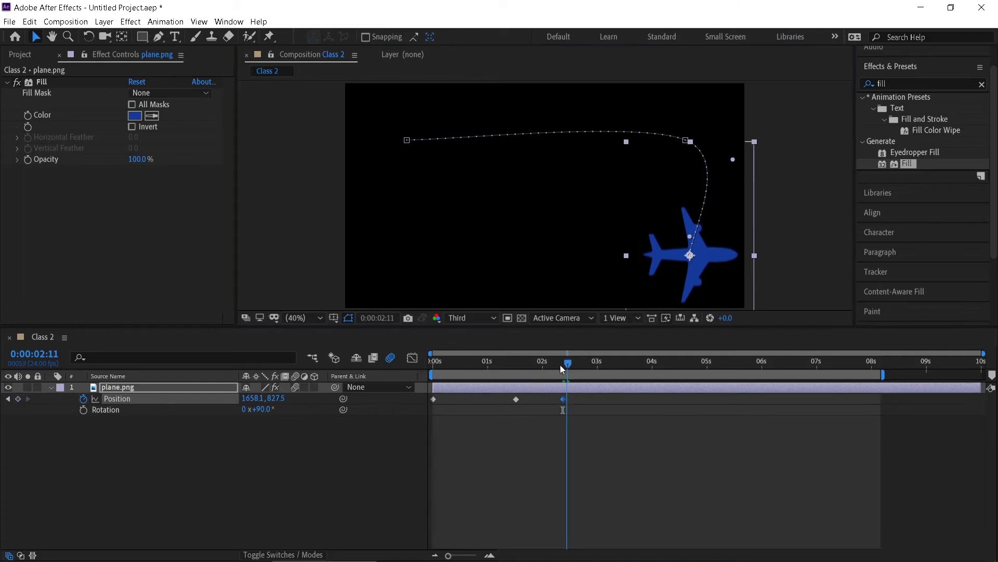
# - Try to straighten the motion path around the upper-right keyframe by adjusting its direction handles
pyautogui.moveTo(561, 364); pyautogui.dragTo(509, 385)
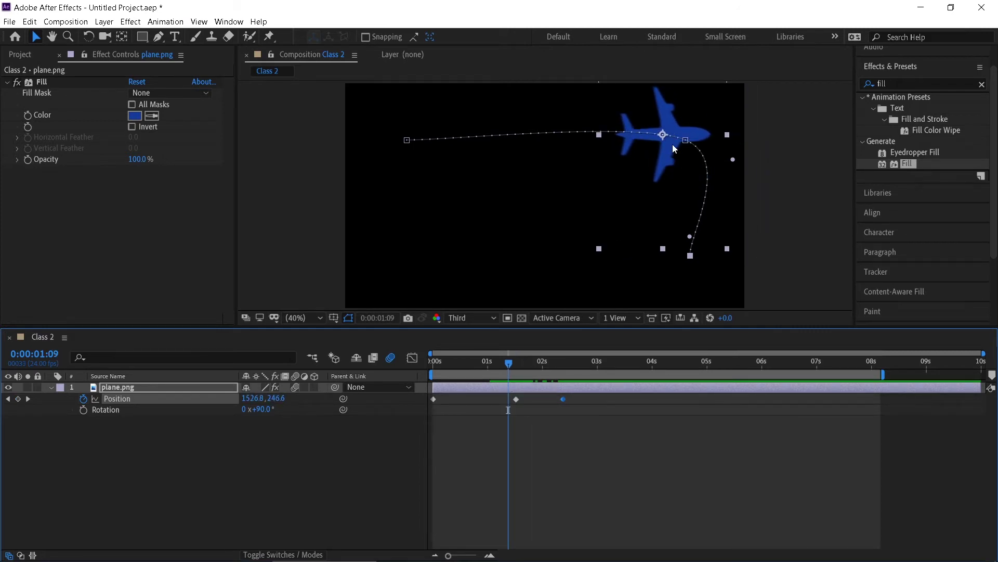
pyautogui.click(687, 140)
pyautogui.moveTo(639, 120); pyautogui.dragTo(639, 144)
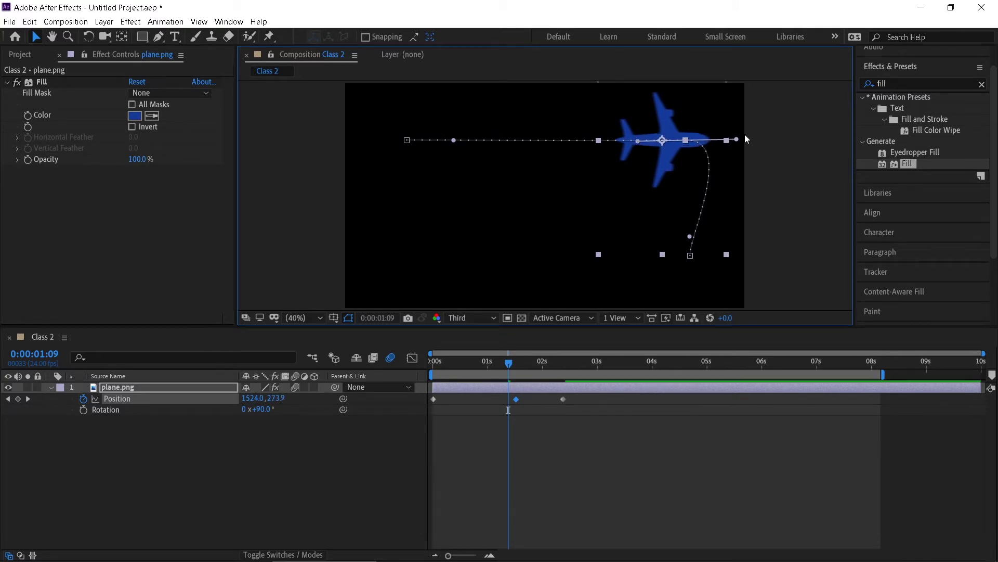
pyautogui.moveTo(737, 141); pyautogui.dragTo(693, 206)
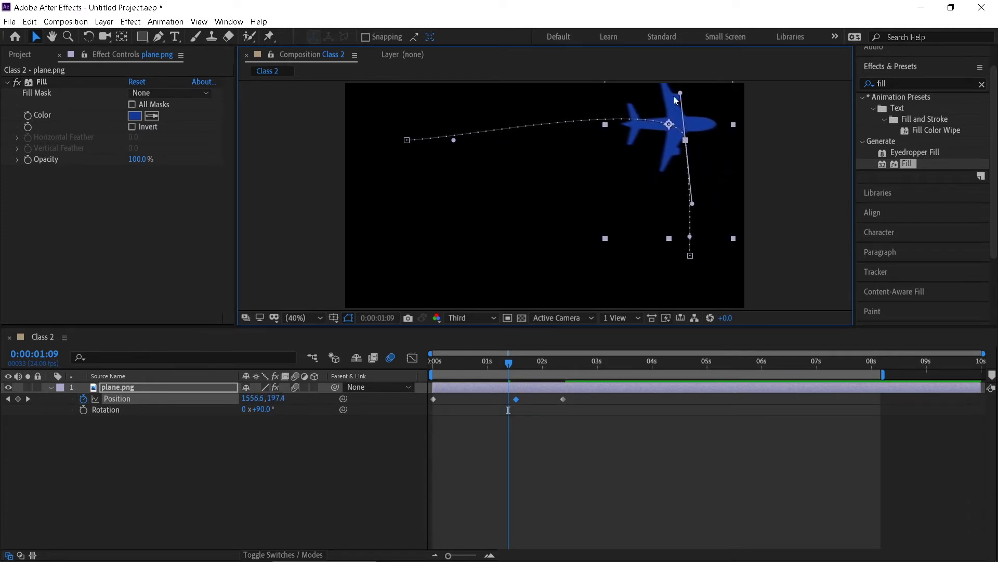
pyautogui.moveTo(679, 94); pyautogui.dragTo(626, 142)
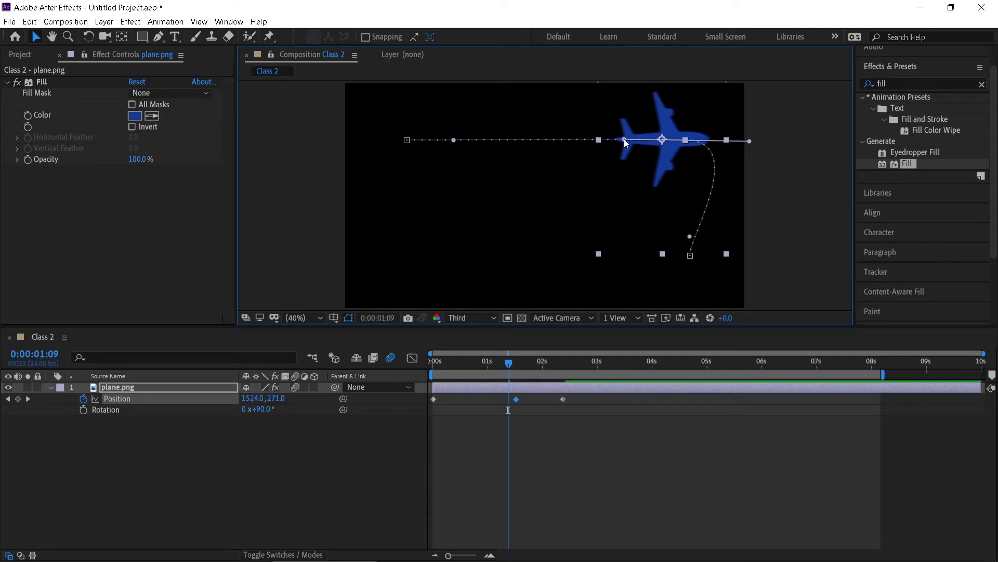
# - Set the spatial interpolation of the upper-right Position keyframe to Linear
pyautogui.rightClick(687, 144)
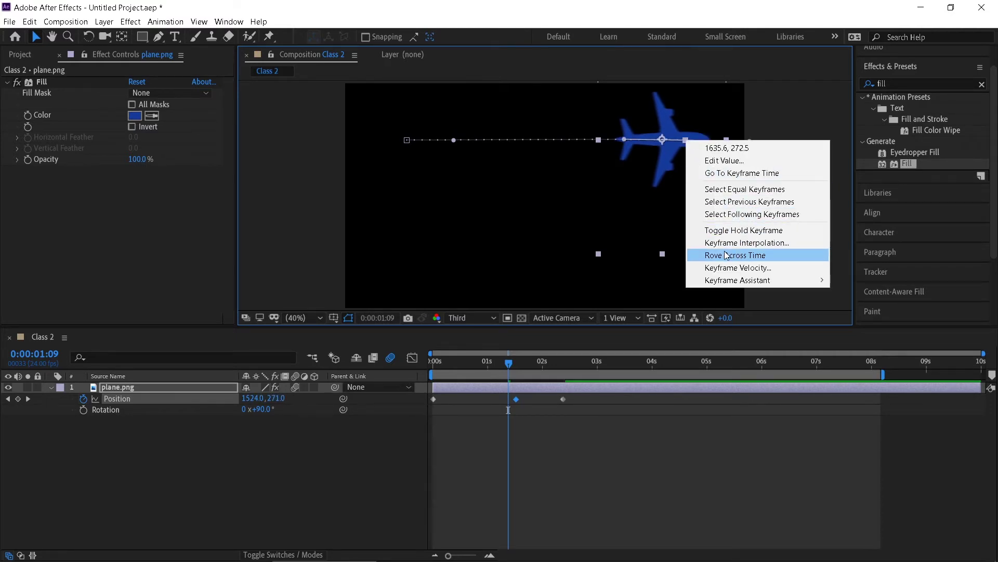
pyautogui.click(775, 245)
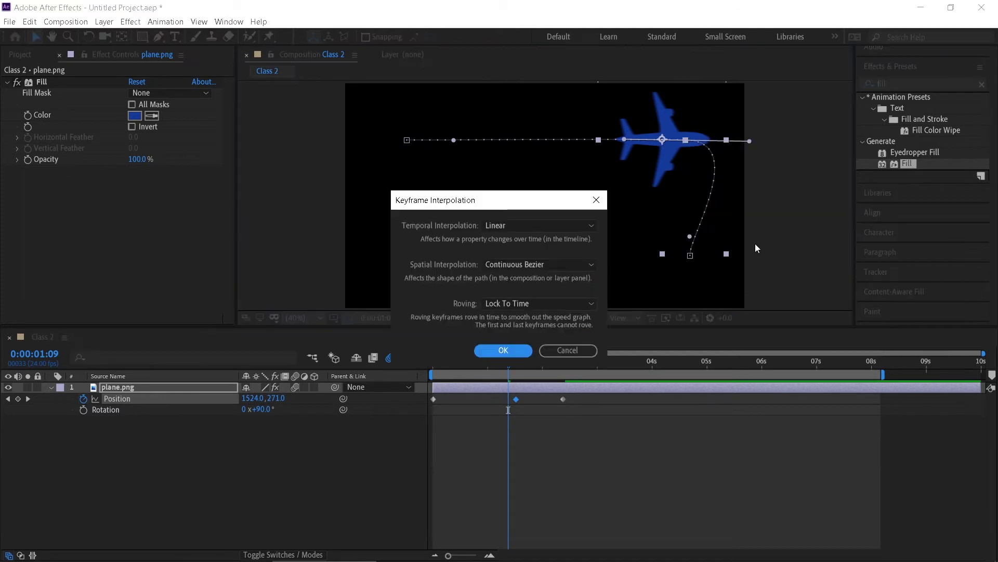
pyautogui.click(556, 265)
pyautogui.click(520, 295)
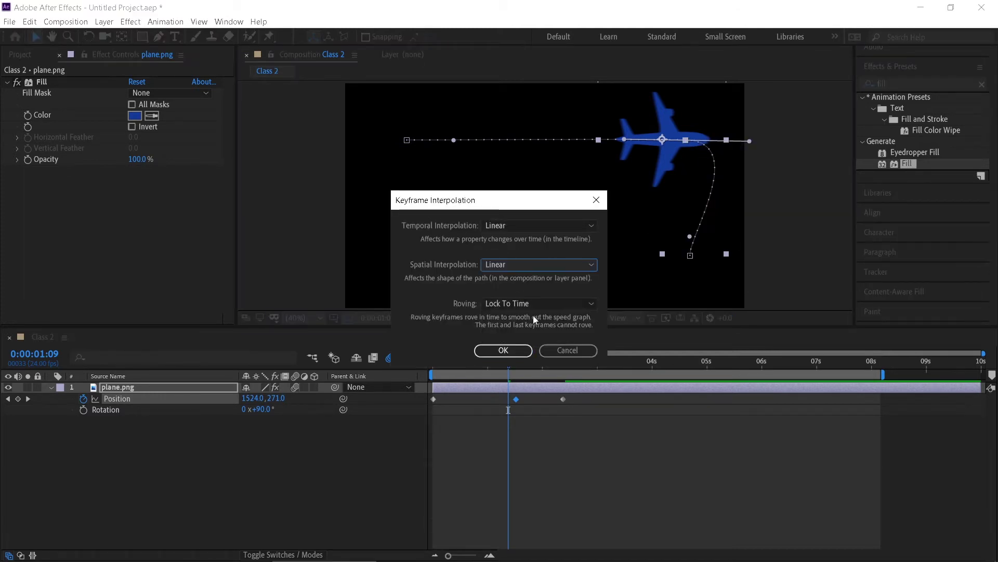
pyautogui.click(502, 350)
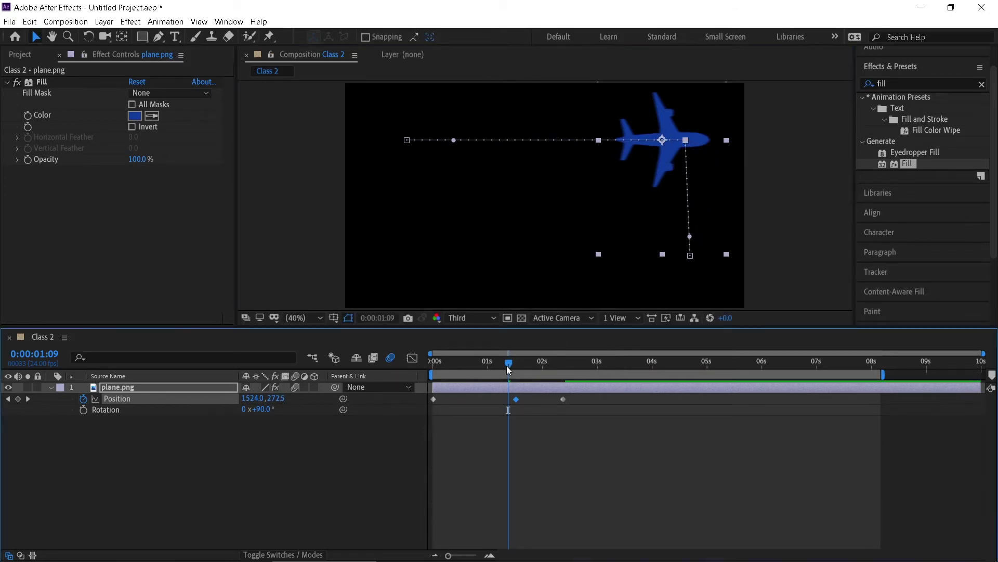
# - Preview the plane's flight from the start through the upper-right corner to the lower-right keyframe
pyautogui.moveTo(508, 364); pyautogui.dragTo(433, 364)
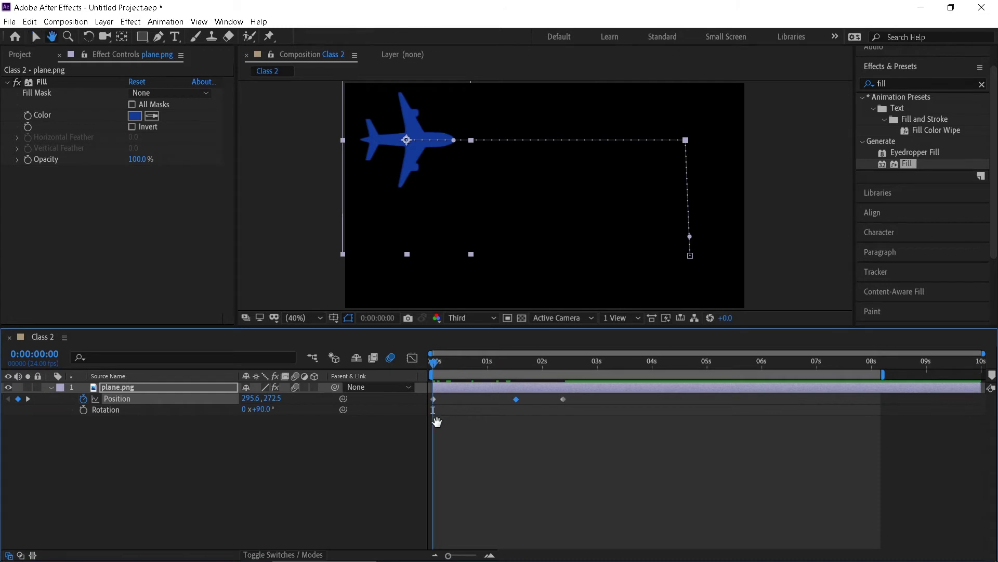
pyautogui.press('space')
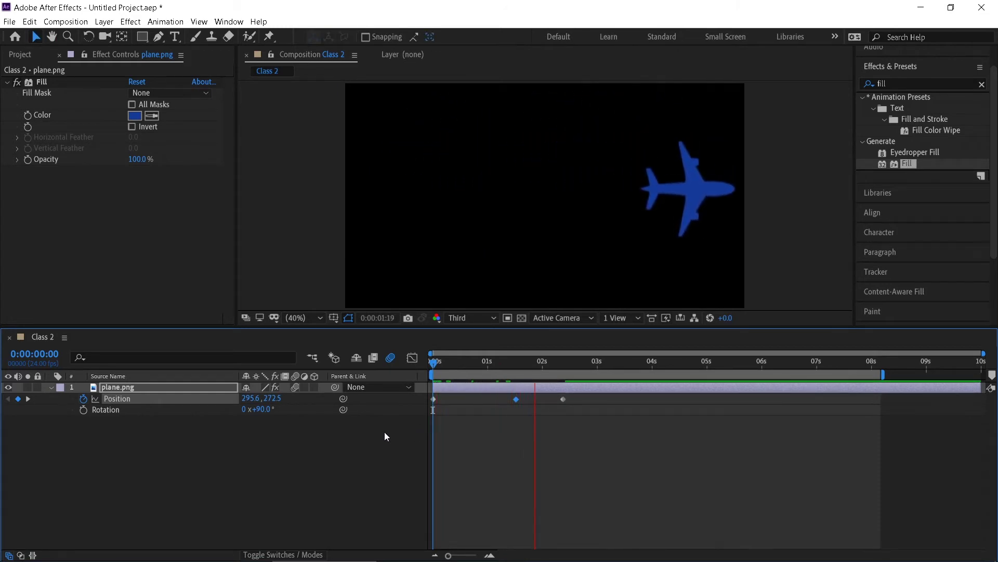
pyautogui.press('space')
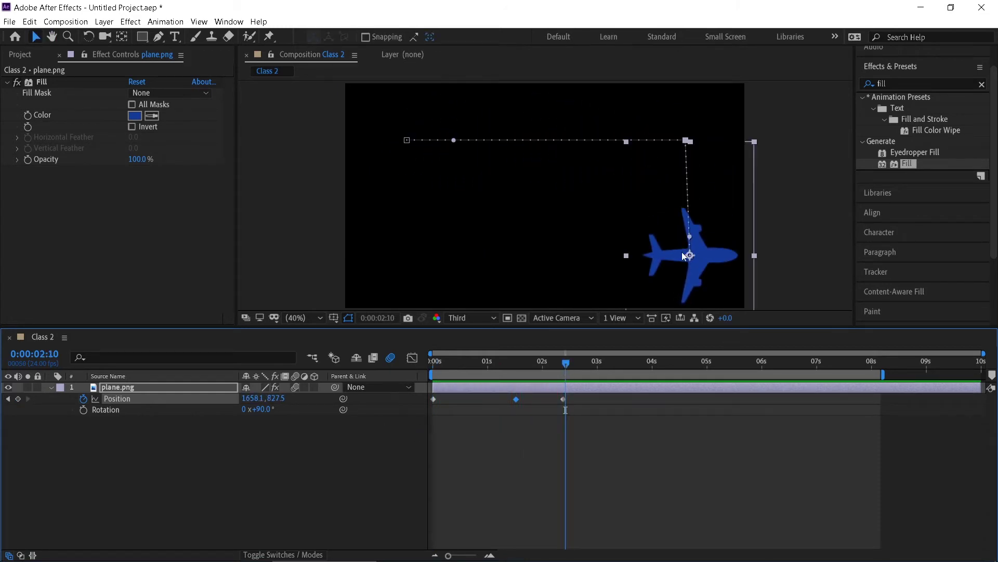
# - Keyframe the plane's Position at 0:00:03:12 at about 298.1, 827.5 and set the lower-right keyframe's spatial interpolation to Linear
pyautogui.moveTo(576, 362); pyautogui.dragTo(622, 366)
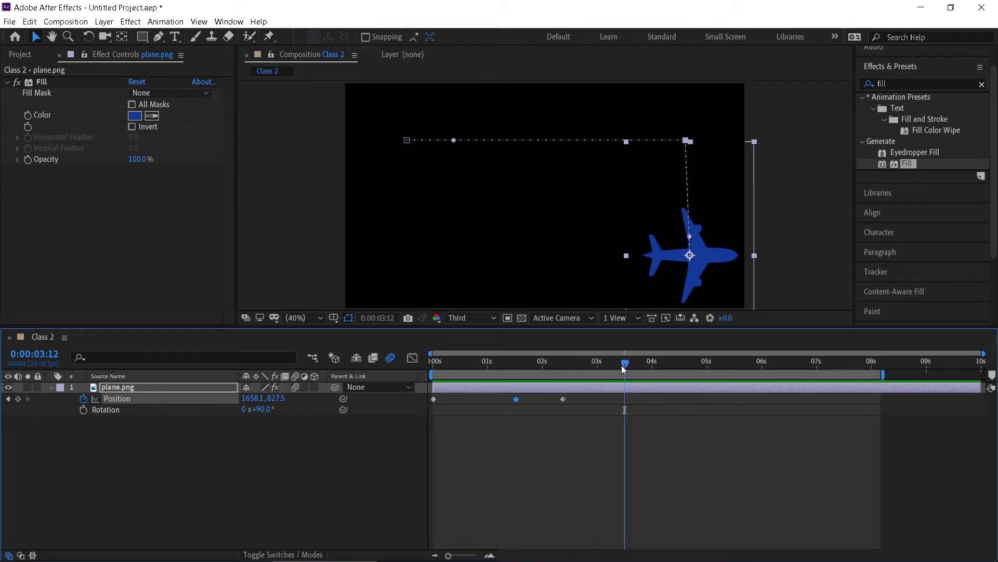
pyautogui.moveTo(690, 259); pyautogui.dragTo(407, 260)
pyautogui.rightClick(692, 257)
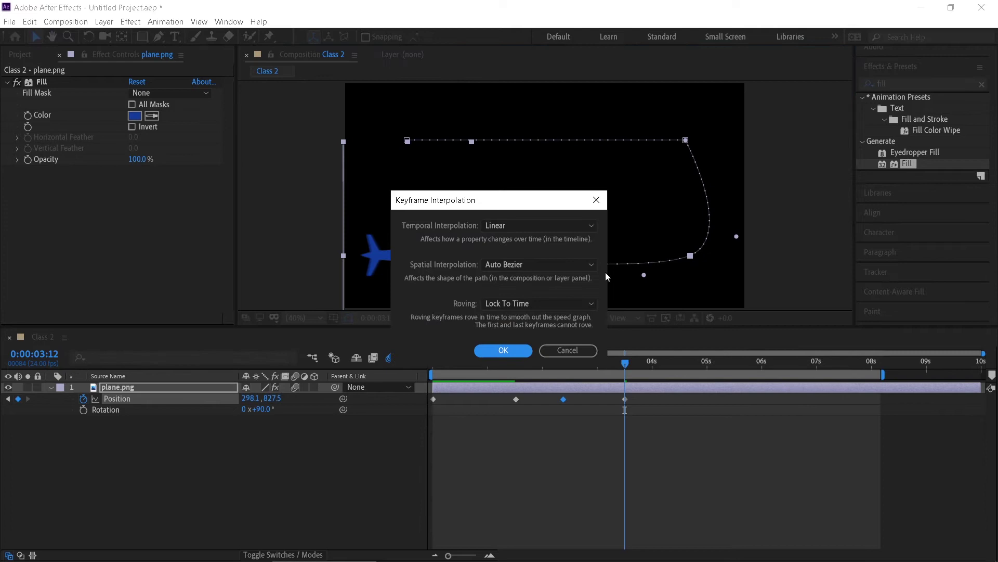
pyautogui.click(535, 264)
pyautogui.click(523, 294)
pyautogui.click(513, 351)
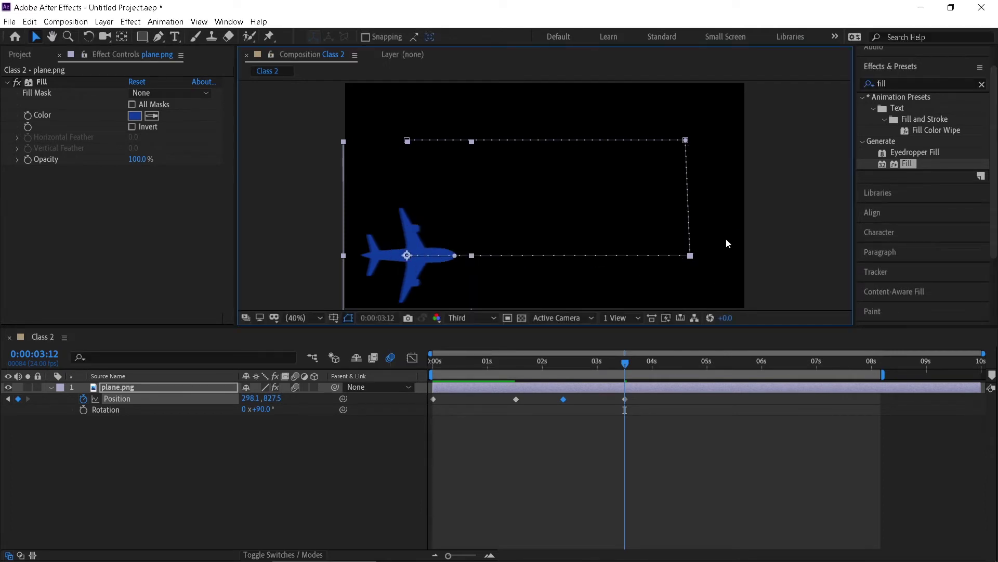
# - Keyframe the plane's Position at 0:00:04:07 at about 298.1, 275.0 and set the lower-left keyframe's spatial interpolation to Linear
pyautogui.moveTo(628, 365); pyautogui.dragTo(669, 379)
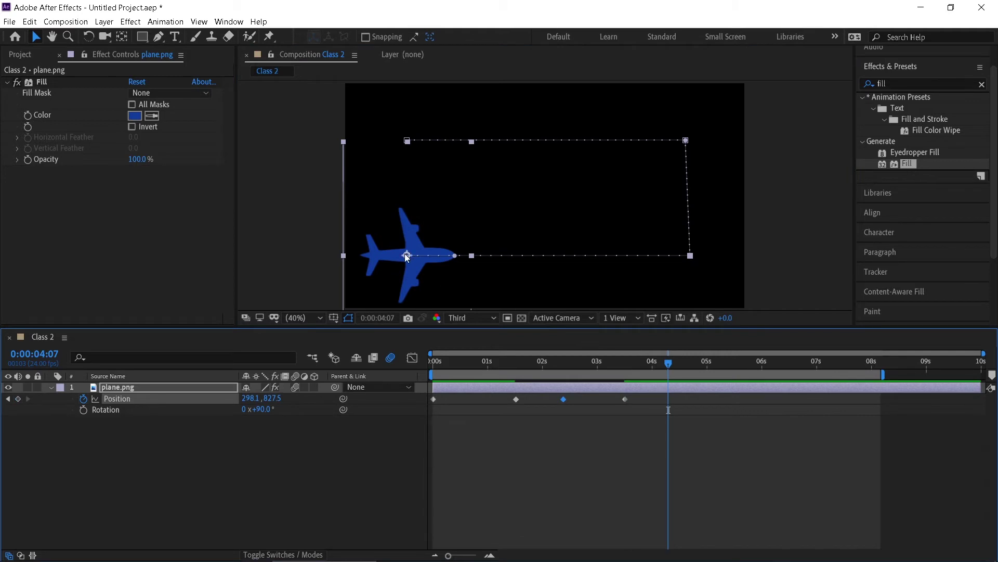
pyautogui.moveTo(408, 256); pyautogui.dragTo(407, 141)
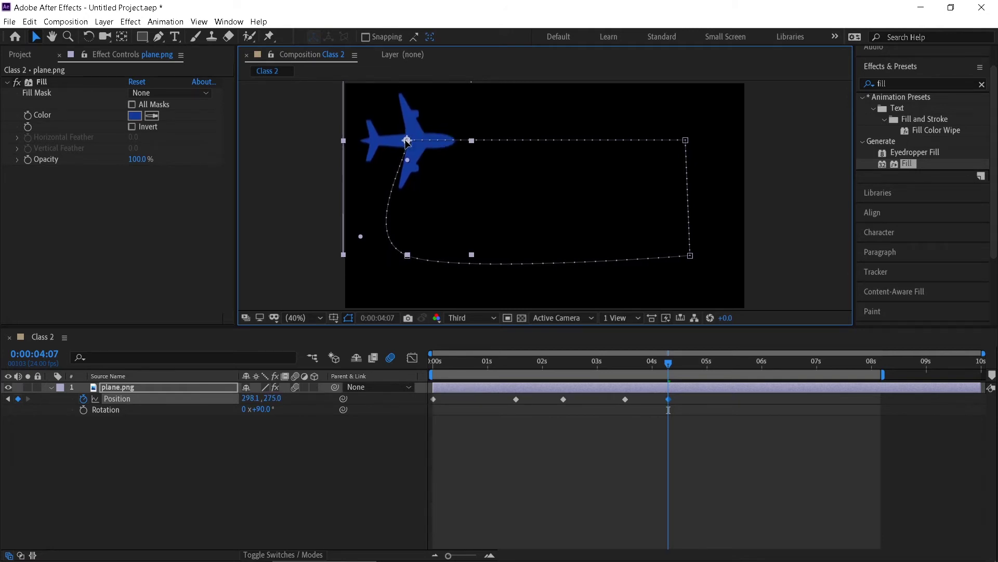
pyautogui.rightClick(408, 255)
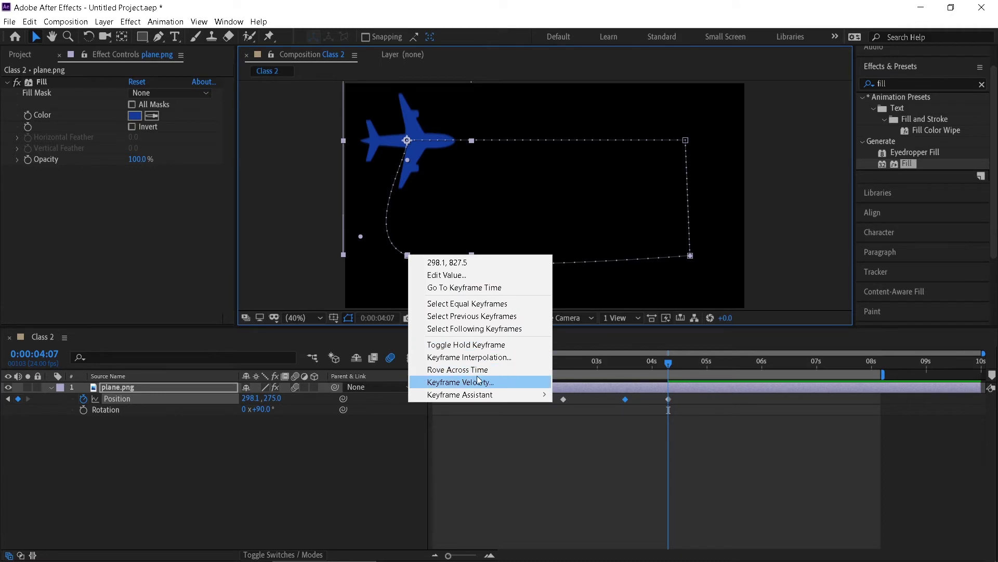
pyautogui.click(491, 357)
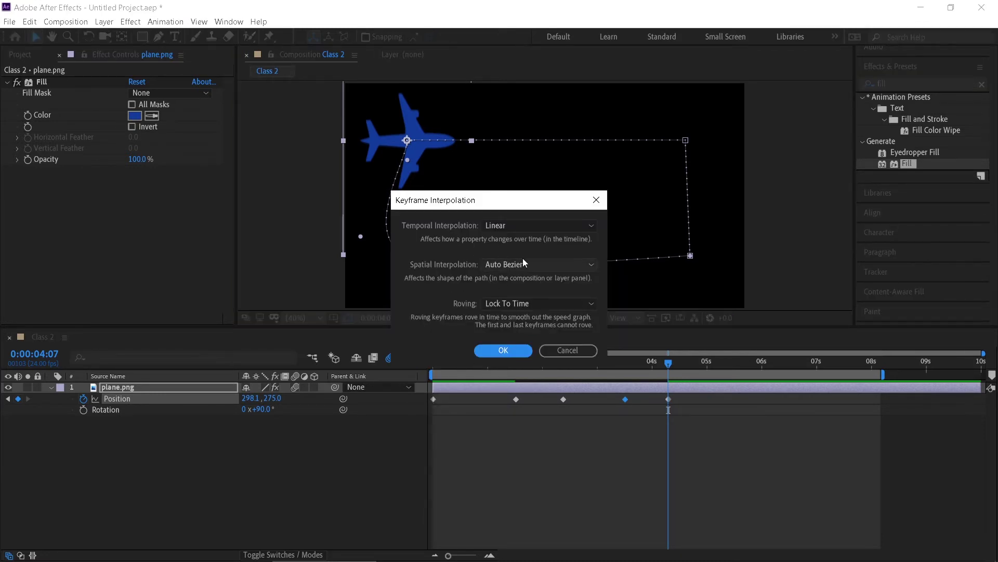
pyautogui.click(523, 264)
pyautogui.click(525, 295)
pyautogui.click(499, 351)
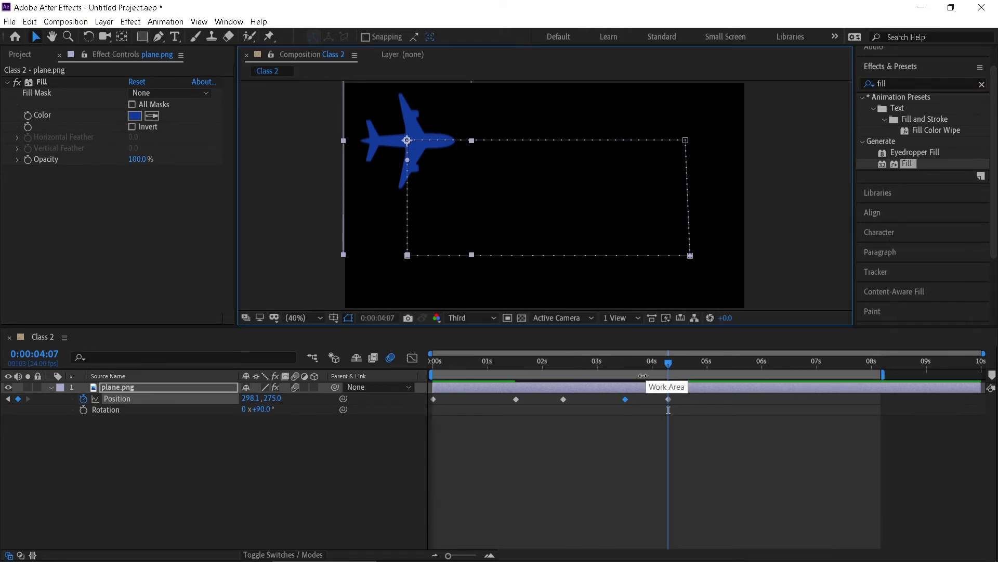
# - End the work area at 0:00:04:07 and preview the plane's complete rectangular flight from the start
pyautogui.press('n')
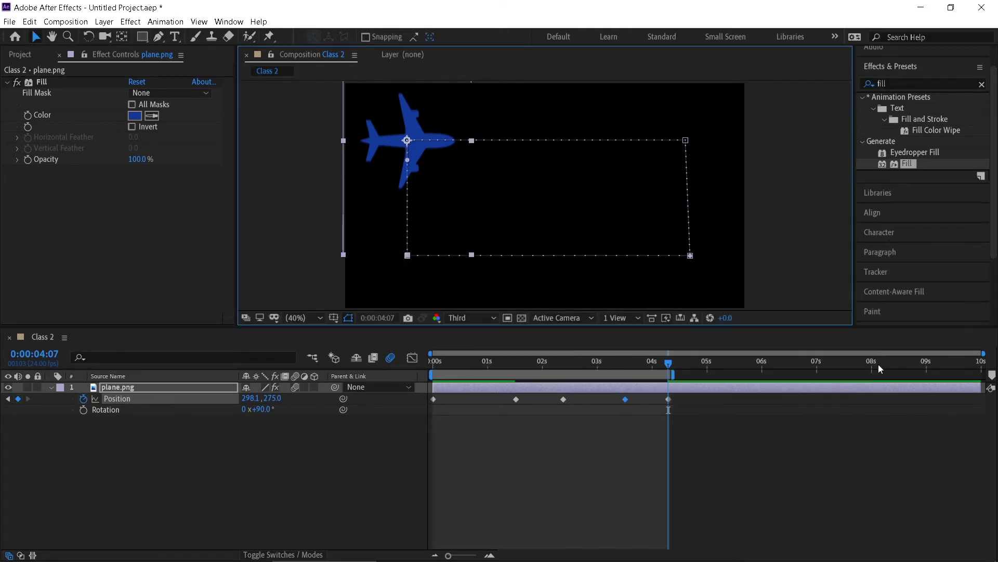
pyautogui.click(667, 364)
pyautogui.press('Home')
pyautogui.press('space')
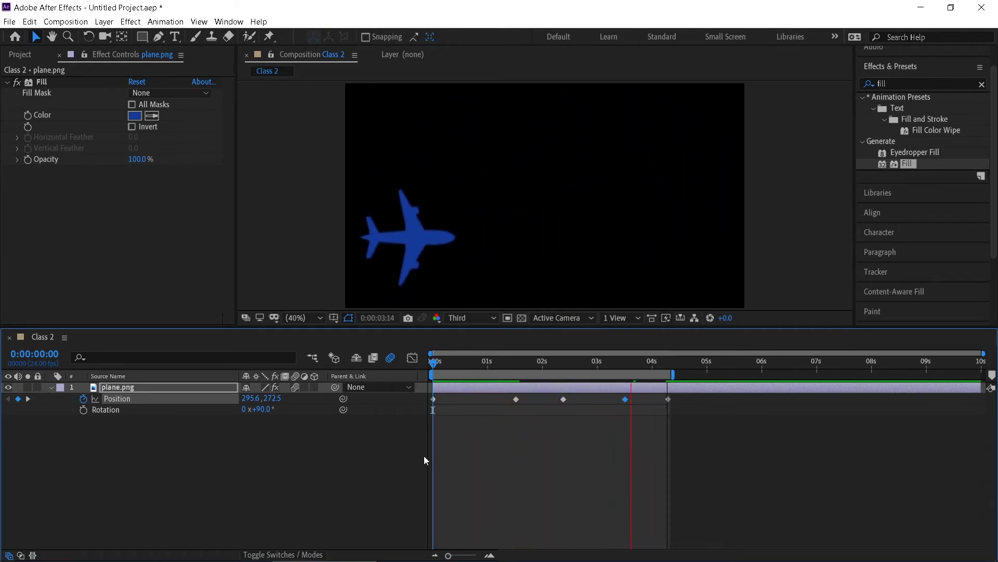
# - Scrub through the first turn of the flight to examine the plane's heading at the upper-right corner
pyautogui.click(445, 362)
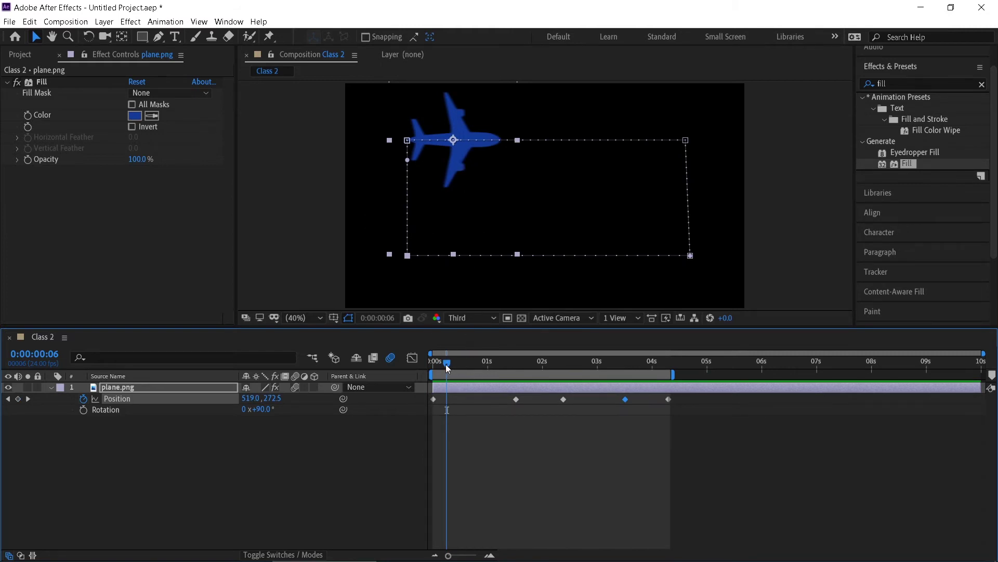
pyautogui.moveTo(445, 363); pyautogui.dragTo(514, 373)
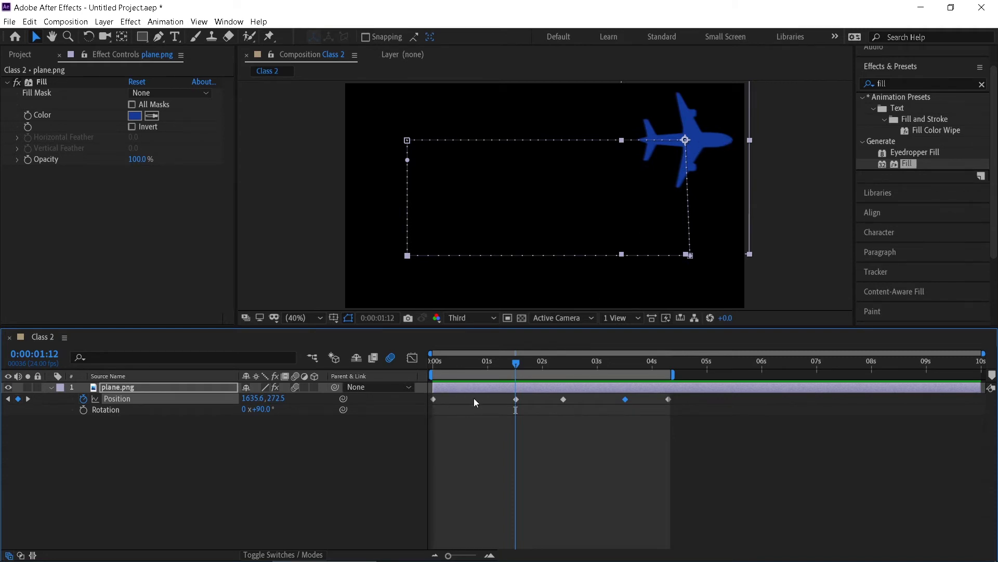
pyautogui.moveTo(521, 364)
pyautogui.mouseDown()
pyautogui.moveTo(494, 364)
pyautogui.moveTo(507, 364)
pyautogui.mouseUp()
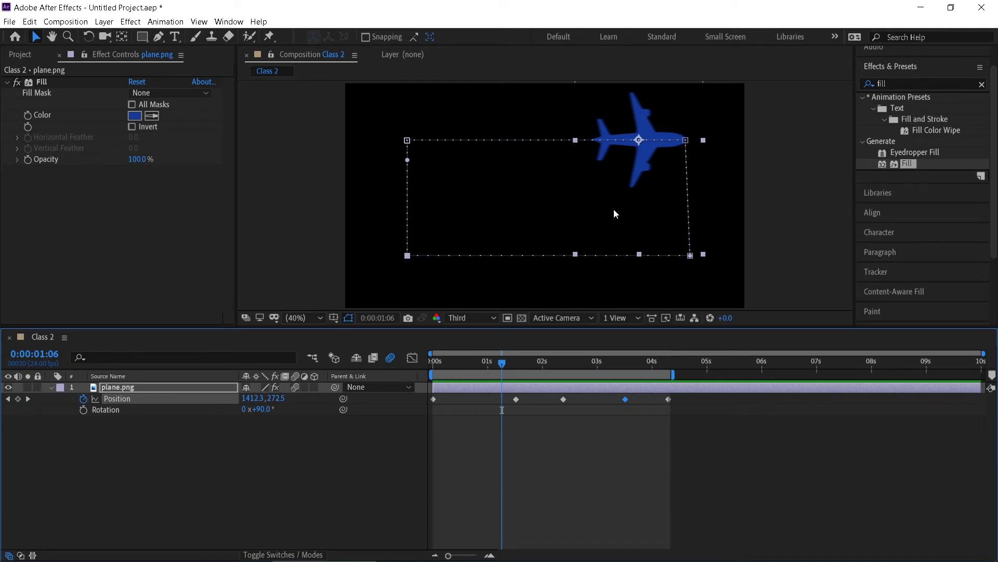
pyautogui.moveTo(494, 363); pyautogui.dragTo(535, 363)
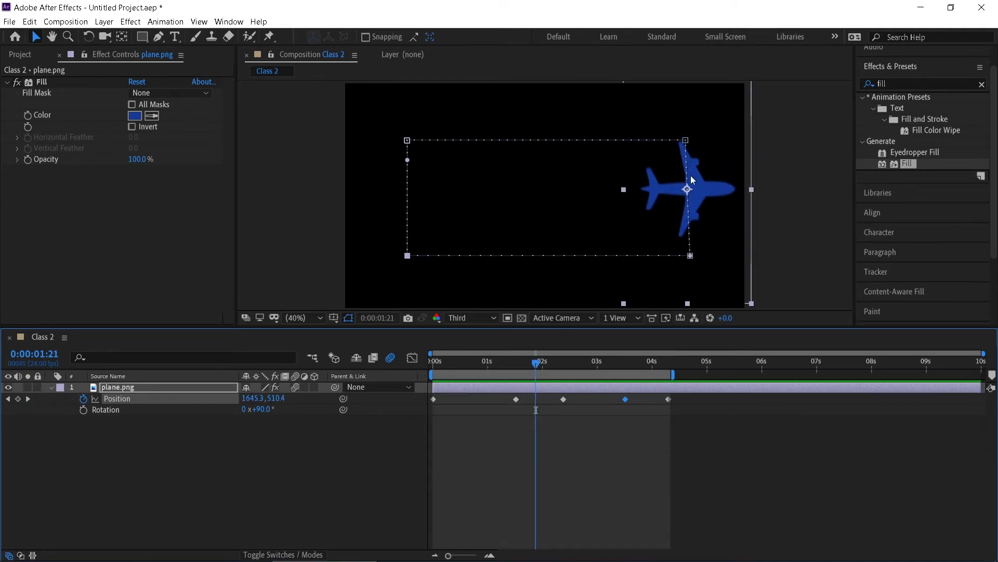
pyautogui.moveTo(538, 362); pyautogui.dragTo(245, 347)
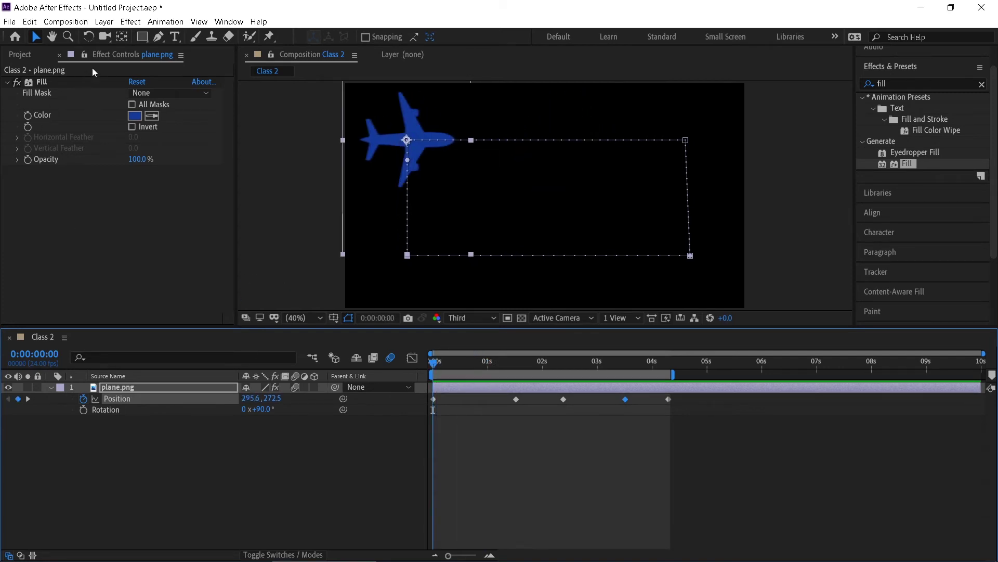
# - Set the plane layer's Auto-Orientation to Orient Along Path
pyautogui.press('Return')
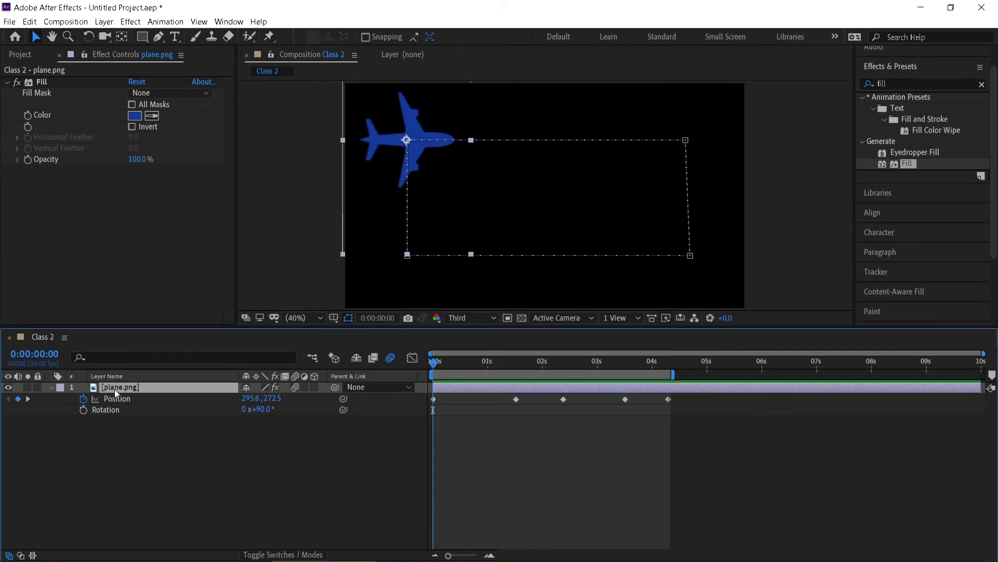
pyautogui.click(104, 21)
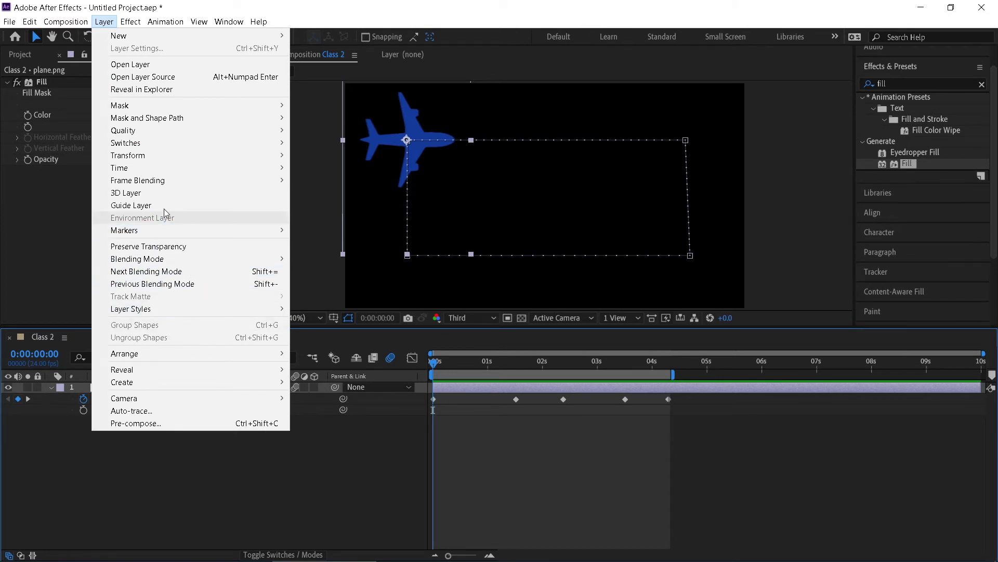
pyautogui.moveTo(160, 156)
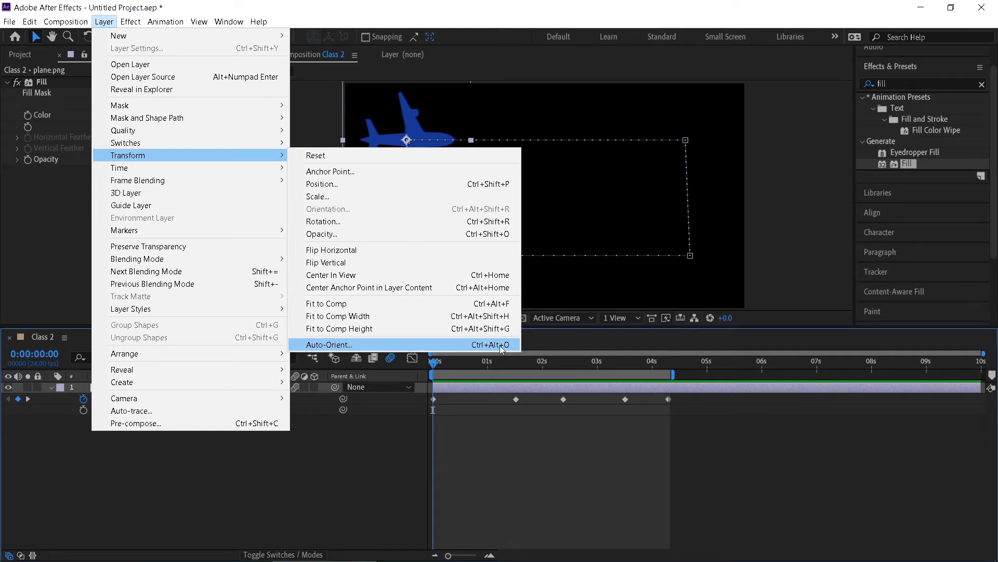
pyautogui.click(329, 346)
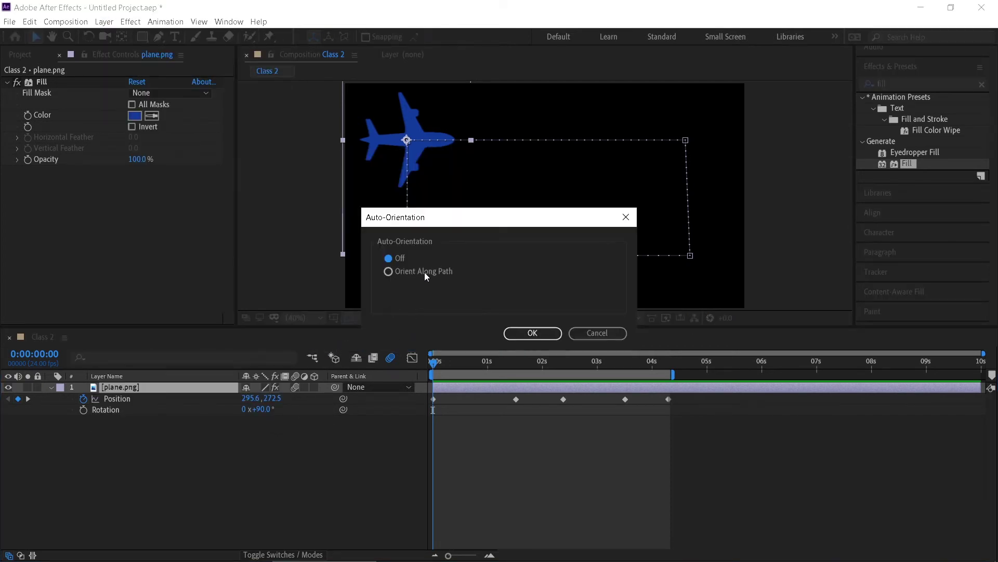
pyautogui.click(395, 273)
pyautogui.click(532, 332)
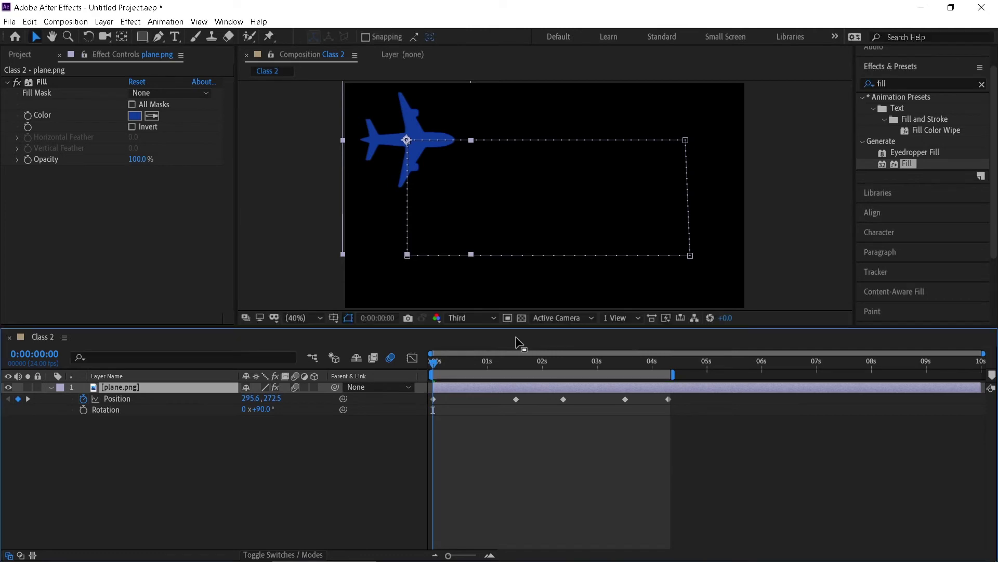
# - Preview the auto-oriented flight from the start with the plane layer deselected
pyautogui.moveTo(441, 363); pyautogui.dragTo(413, 363)
pyautogui.click(348, 466)
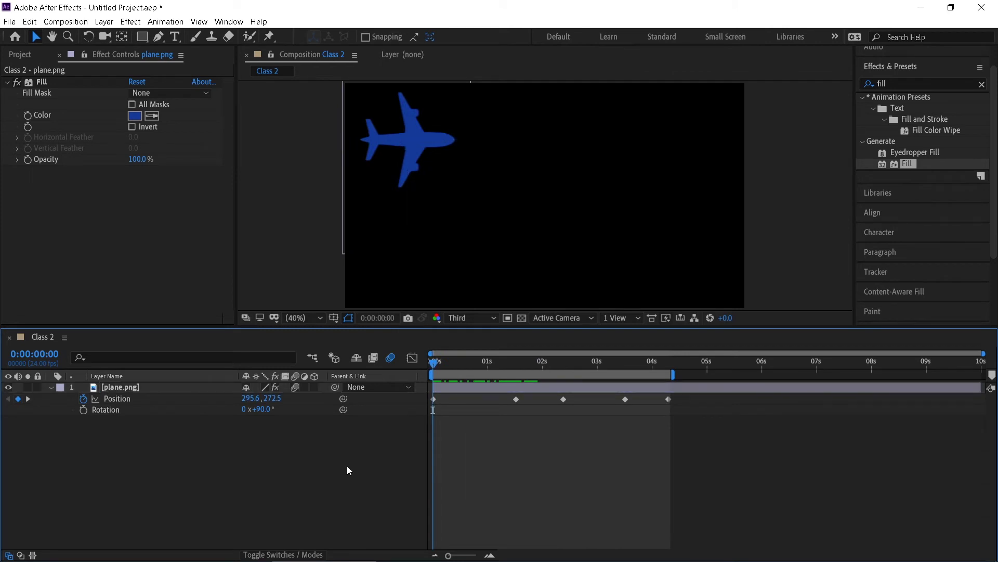
pyautogui.press('space')
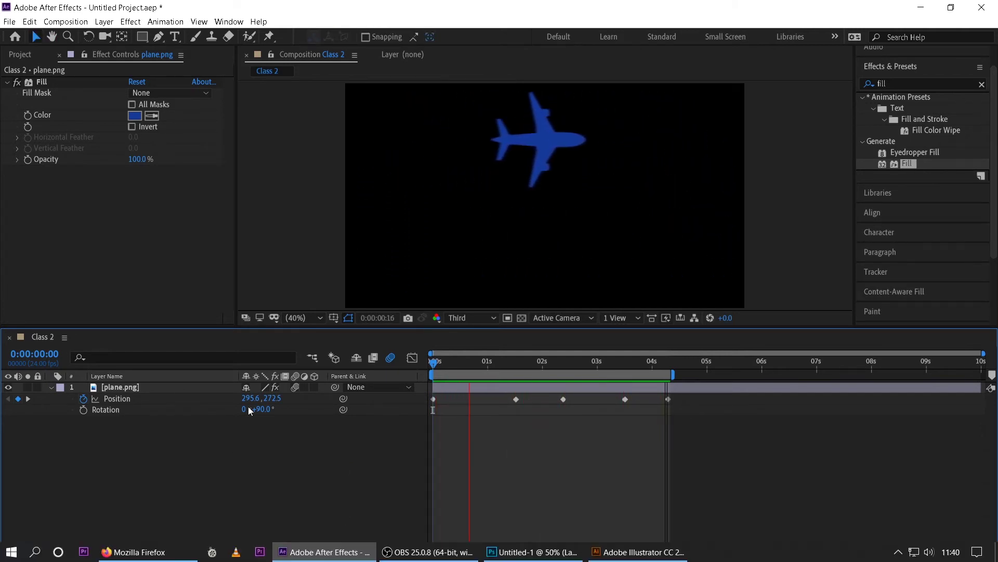
# - Stop the preview and remove all Position keyframes from the plane layer
pyautogui.click(474, 361)
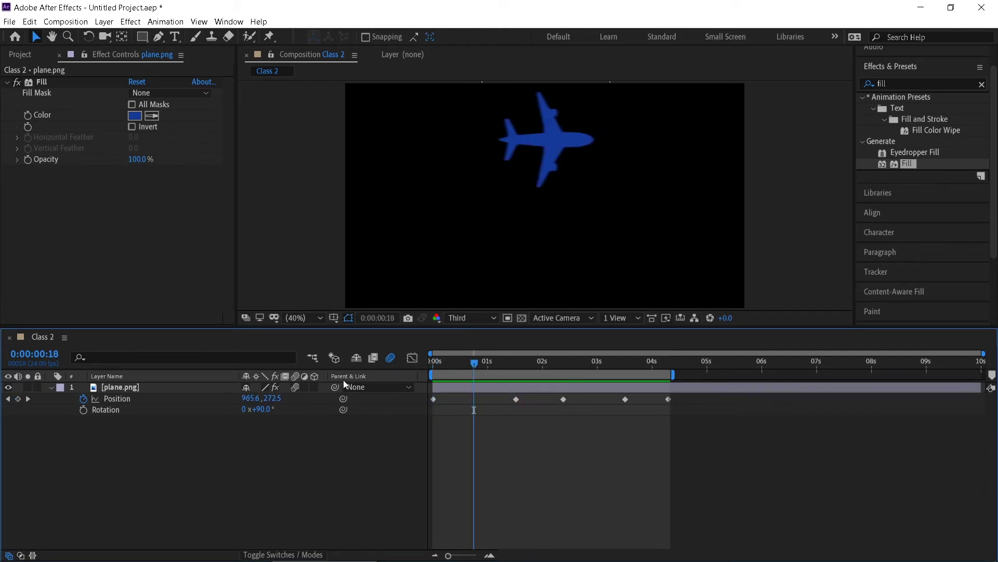
pyautogui.click(155, 387)
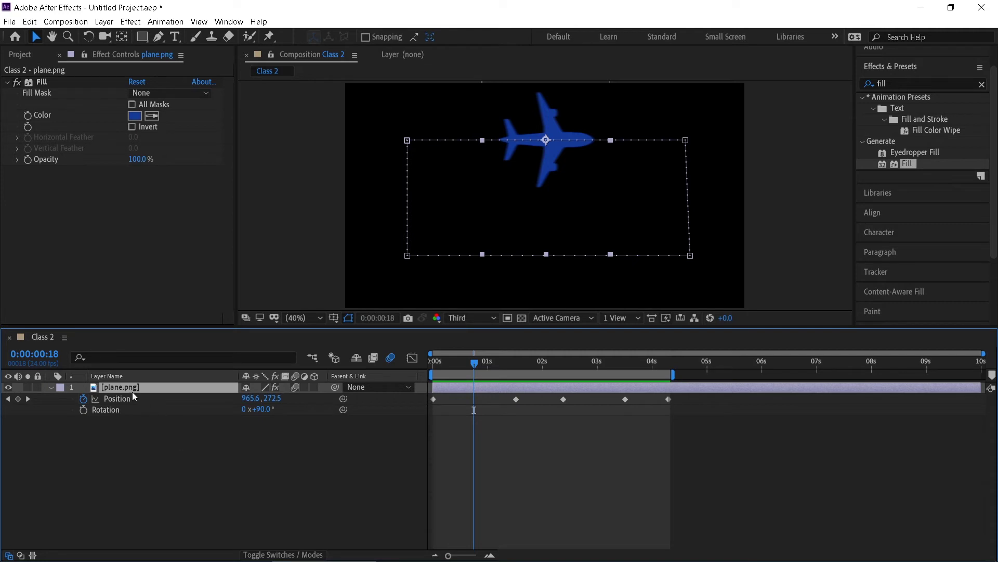
pyautogui.click(105, 438)
pyautogui.click(84, 399)
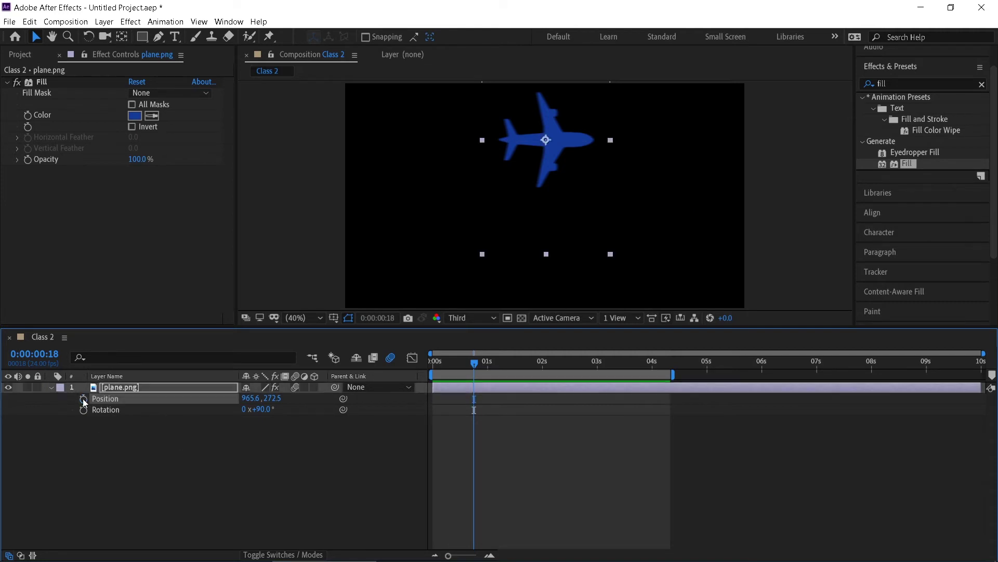
# - Return to the start of the timeline, move the plane to about 370.6, 320.0, and collapse its layer properties
pyautogui.moveTo(473, 364); pyautogui.dragTo(377, 369)
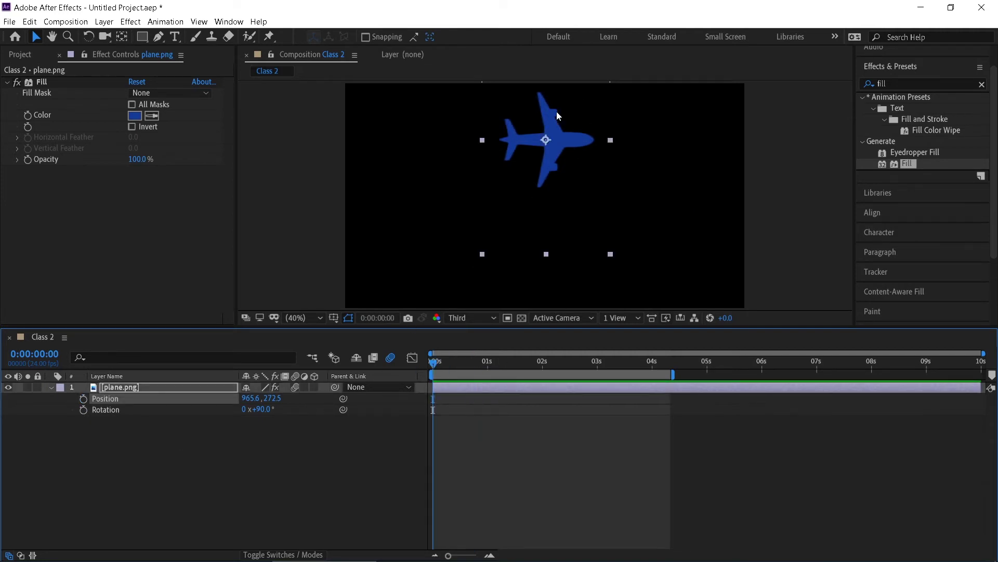
pyautogui.moveTo(549, 140); pyautogui.dragTo(425, 151)
pyautogui.click(156, 447)
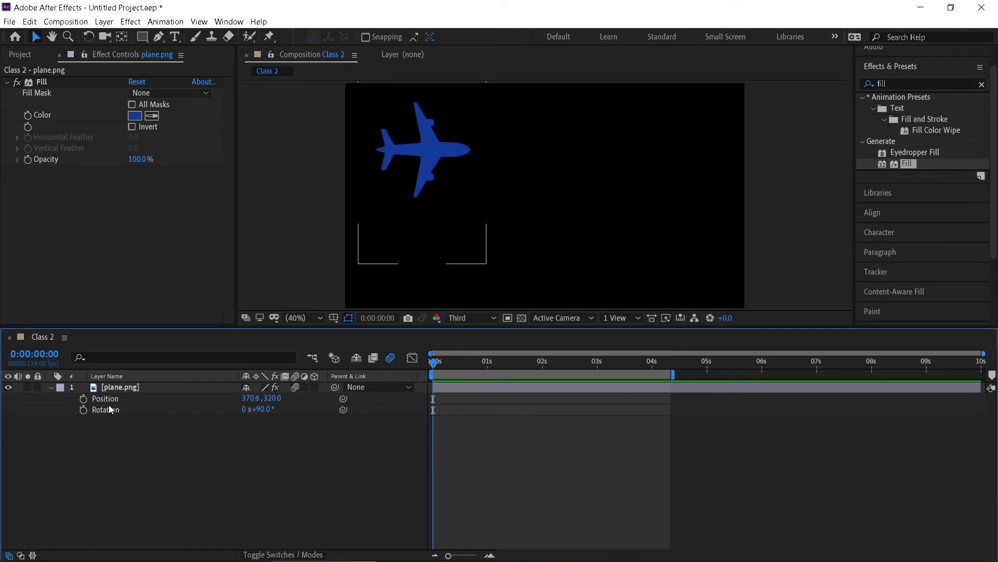
pyautogui.click(105, 389)
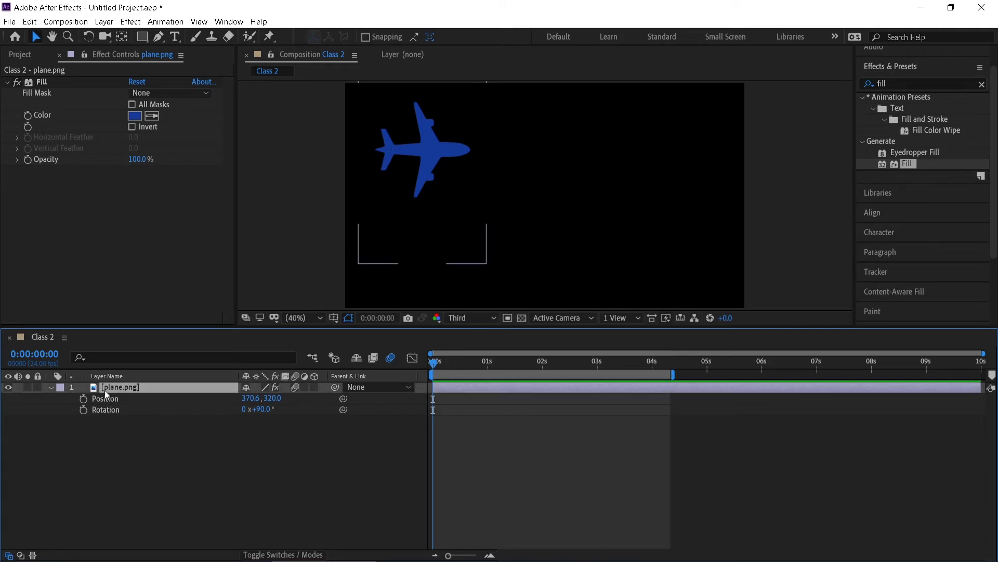
pyautogui.click(51, 387)
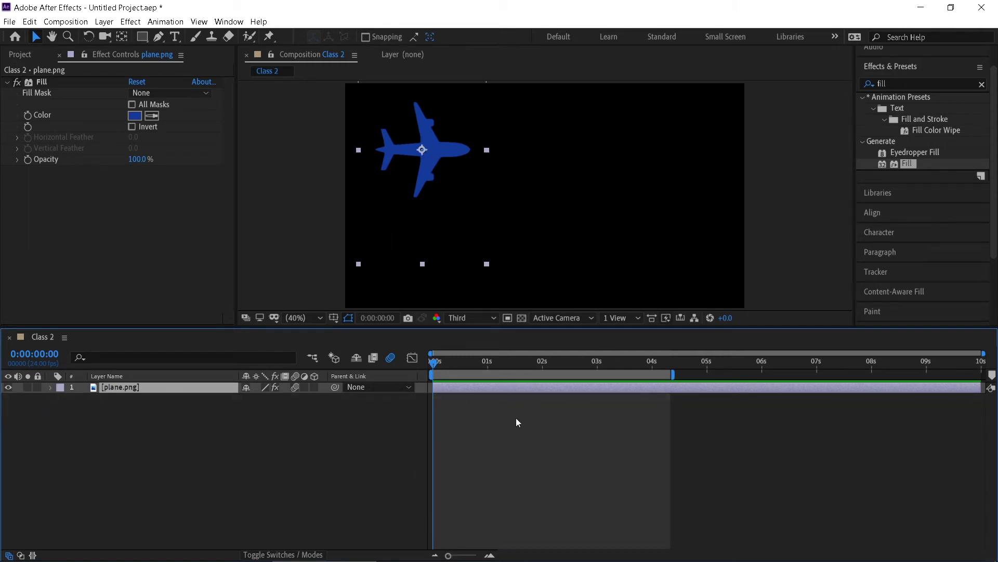
# - Switch to Illustrator and create a new document from the Web-Large 1920 x 1080 px preset
pyautogui.moveTo(564, 560)
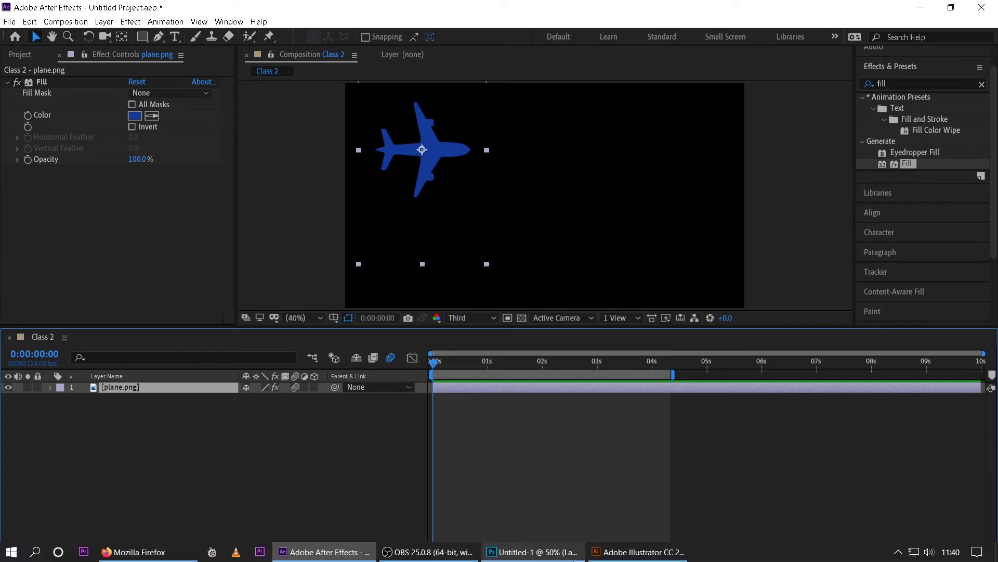
pyautogui.click(642, 555)
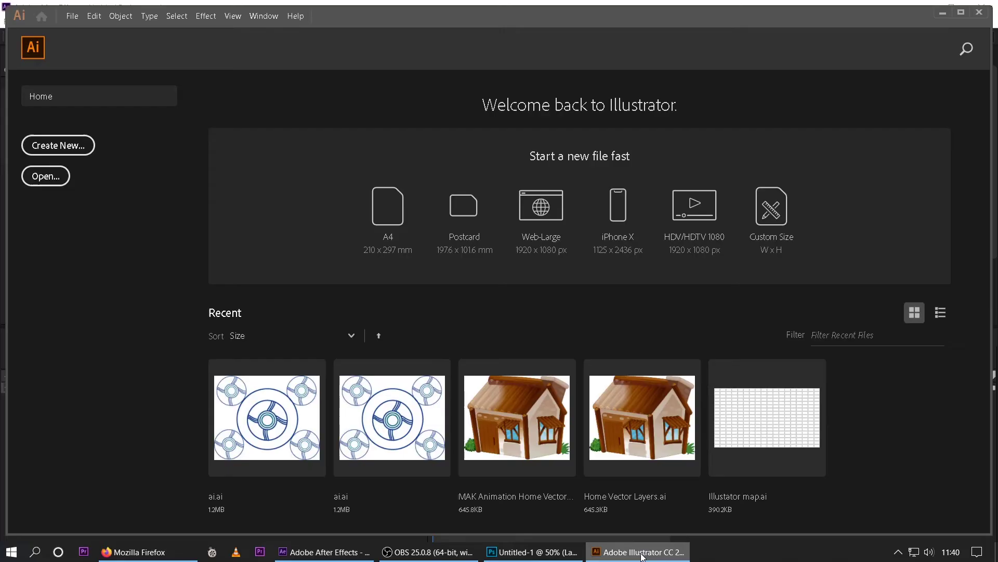
pyautogui.click(541, 238)
# - Draw a straight horizontal line across the middle of the artboard, extending past both side edges
pyautogui.scroll(-1, 527, 321)
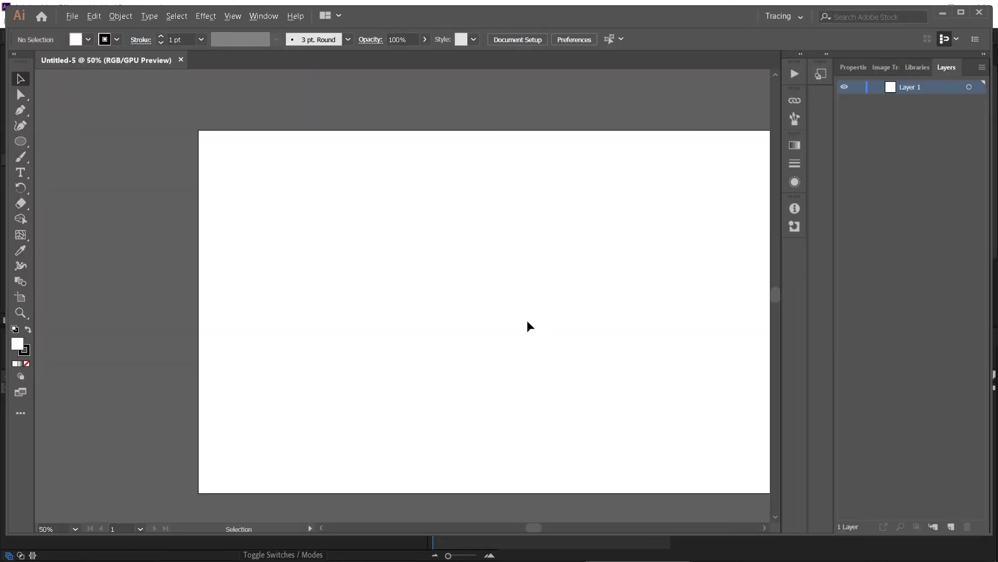
pyautogui.moveTo(528, 528); pyautogui.dragTo(534, 532)
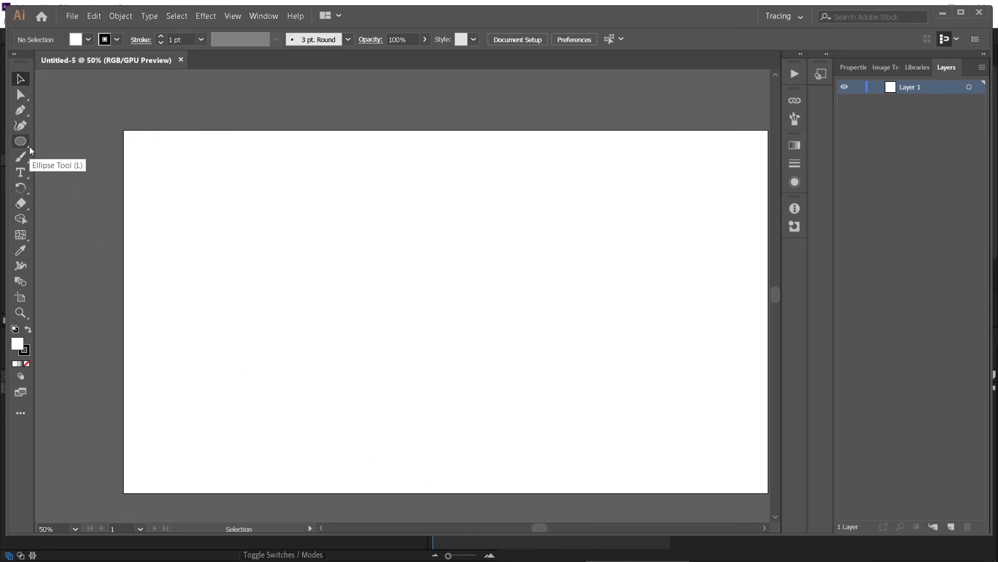
pyautogui.moveTo(20, 141); pyautogui.dragTo(85, 205)
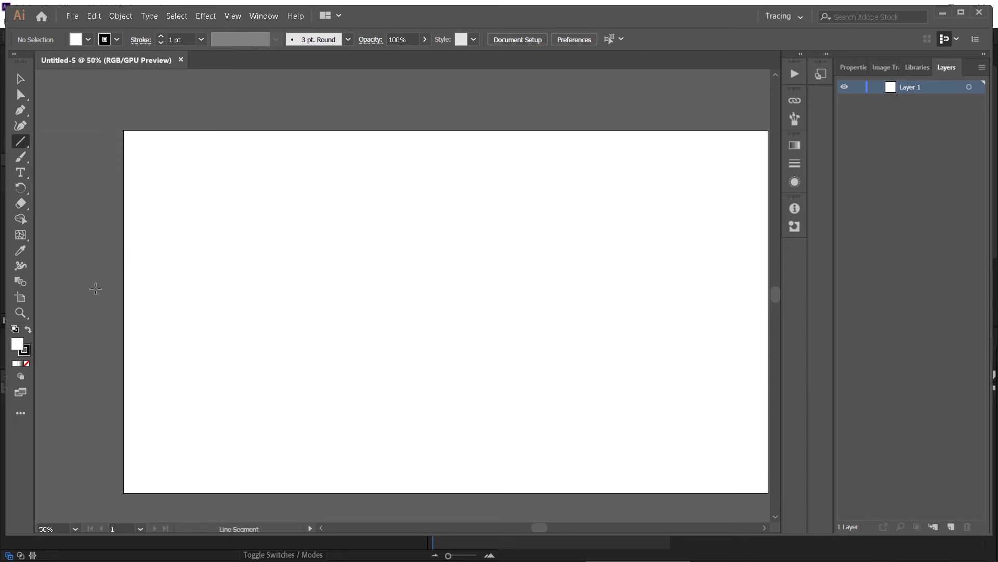
pyautogui.moveTo(100, 292)
pyautogui.mouseDown()
pyautogui.moveTo(494, 291)
pyautogui.moveTo(696, 309)
pyautogui.moveTo(778, 306)
pyautogui.moveTo(620, 304)
pyautogui.moveTo(623, 293)
pyautogui.mouseUp()
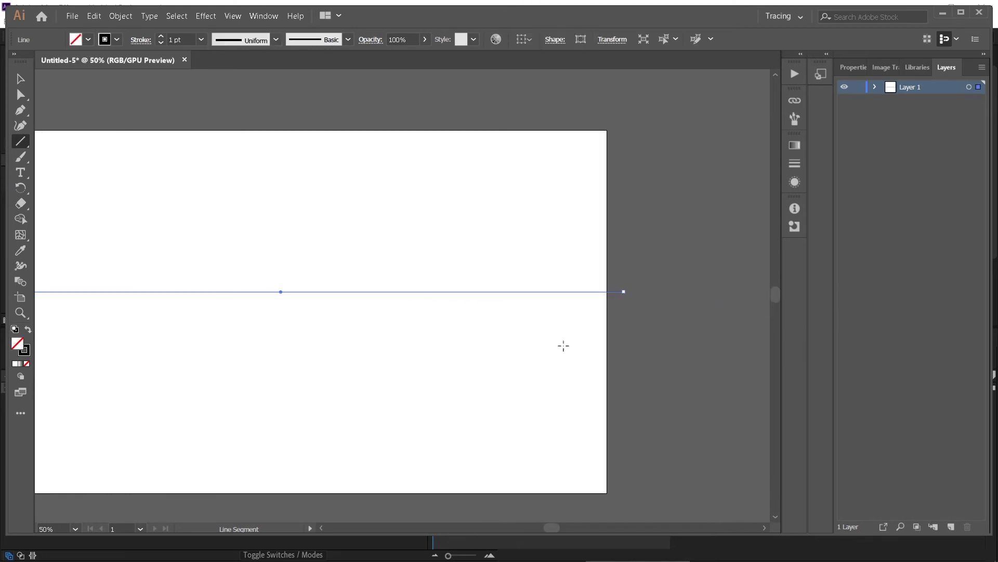
pyautogui.scroll(-1, 563, 345)
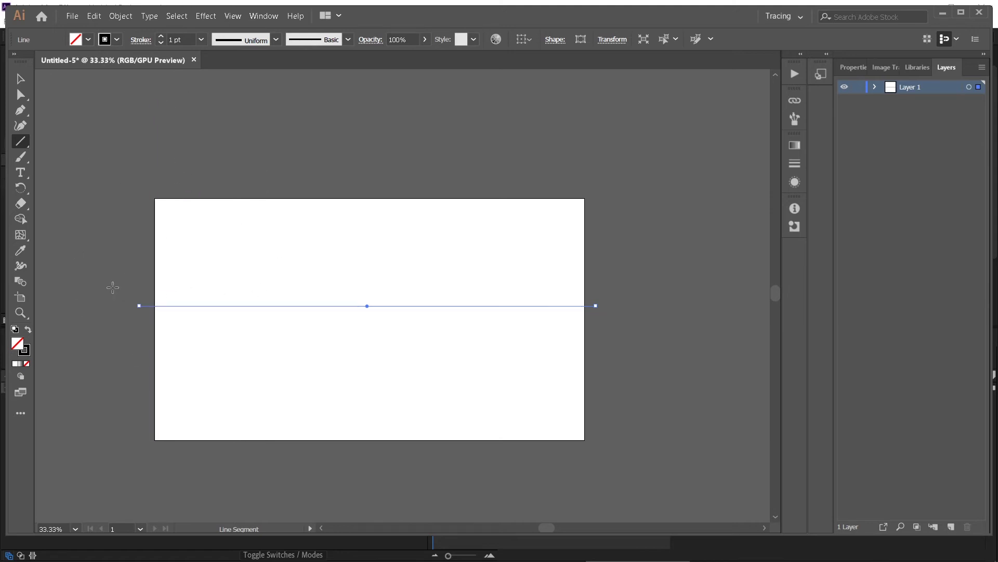
pyautogui.click(24, 83)
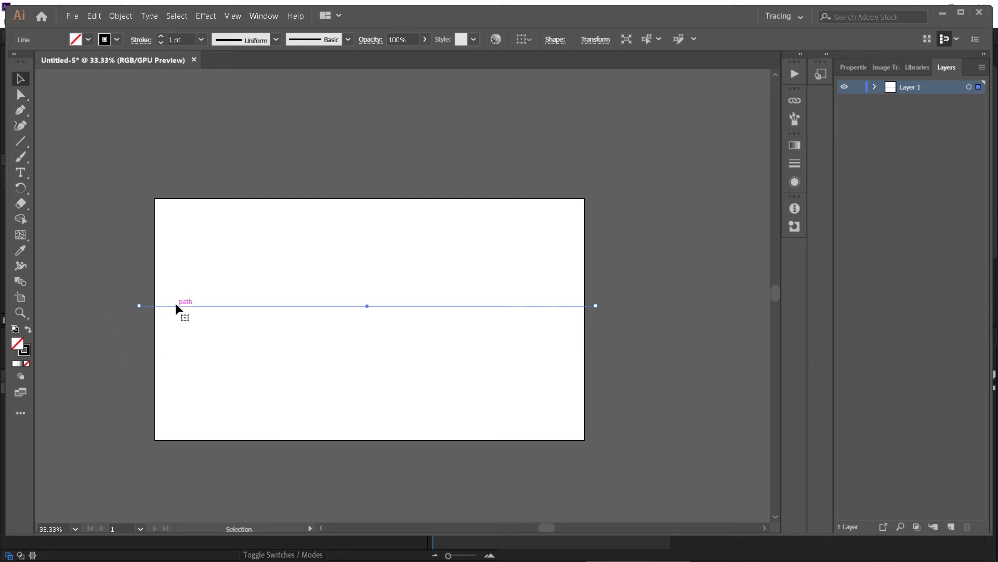
# - Start a Zig Zag effect on the line with preview on, using a 22 px absolute size and 18 ridges per segment
pyautogui.click(204, 17)
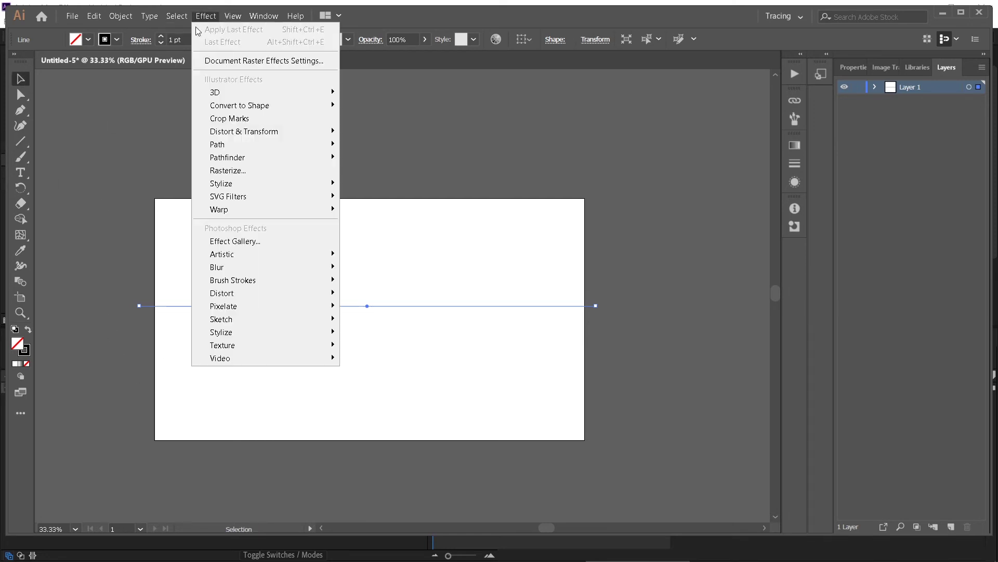
pyautogui.moveTo(310, 132)
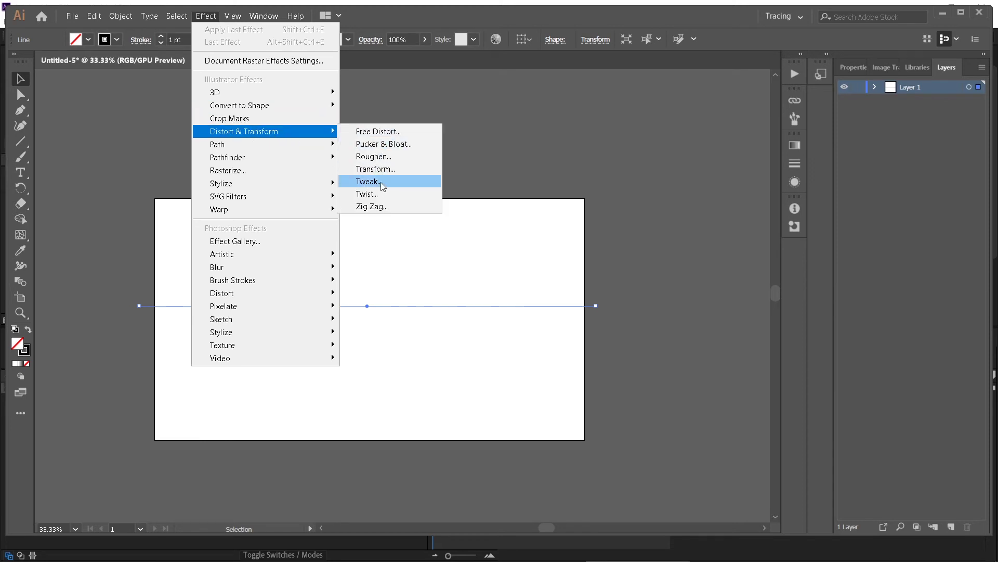
pyautogui.click(383, 207)
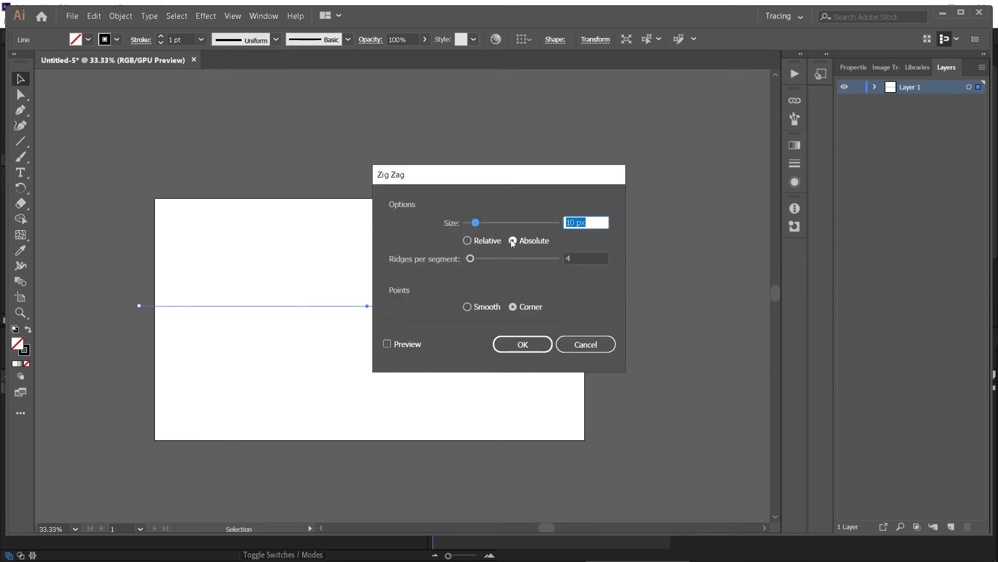
pyautogui.click(387, 344)
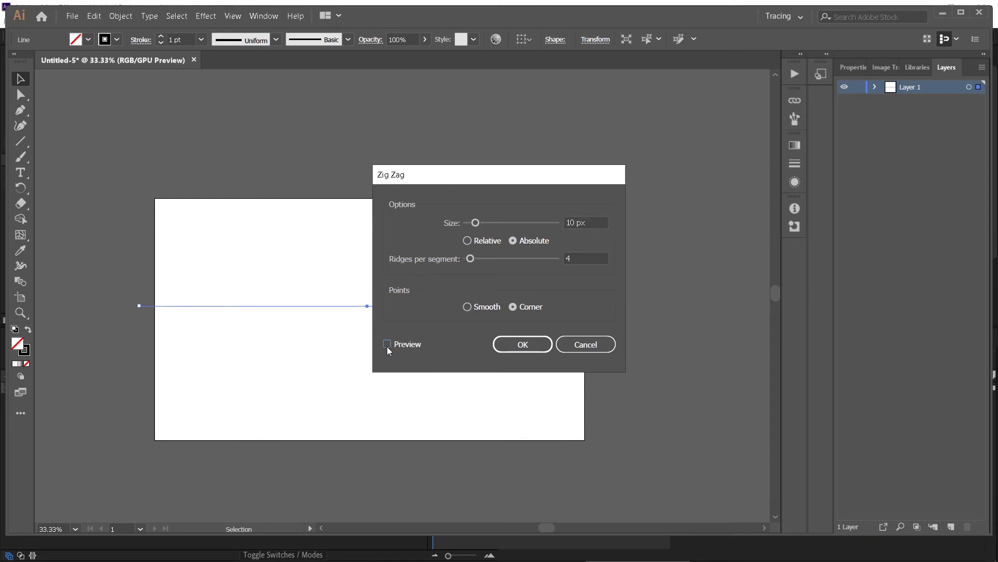
pyautogui.moveTo(446, 180); pyautogui.dragTo(567, 178)
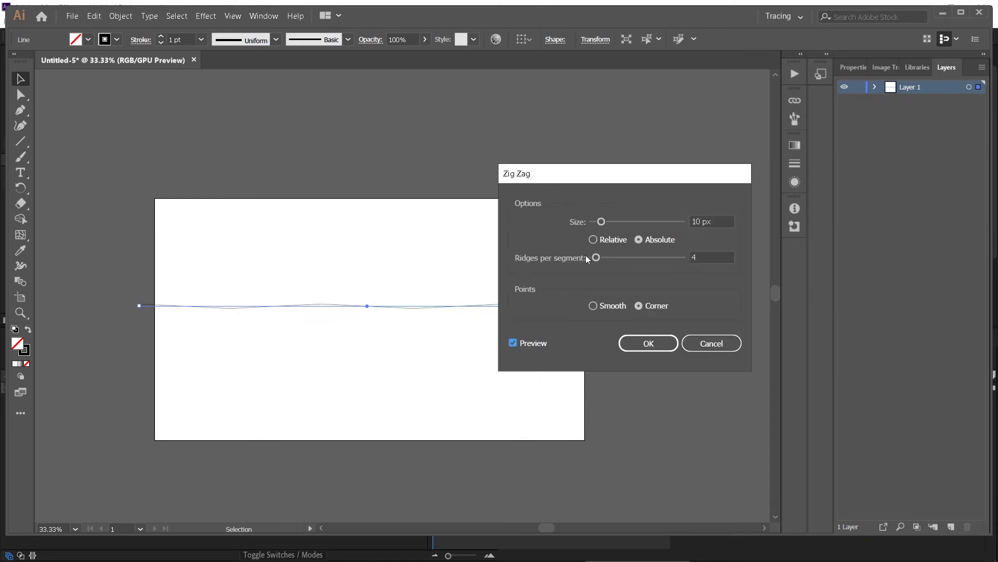
pyautogui.moveTo(601, 222); pyautogui.dragTo(612, 222)
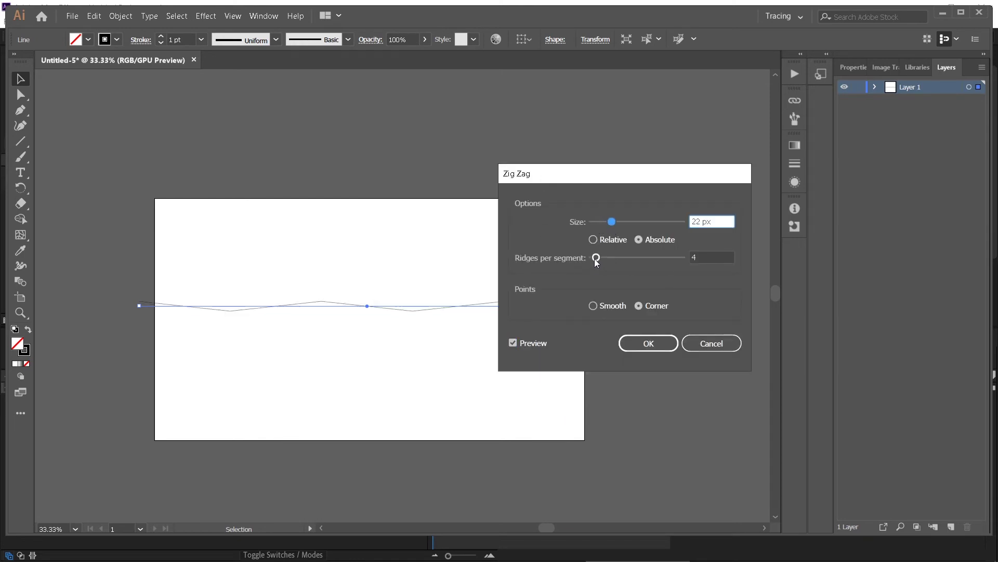
pyautogui.moveTo(597, 258); pyautogui.dragTo(609, 267)
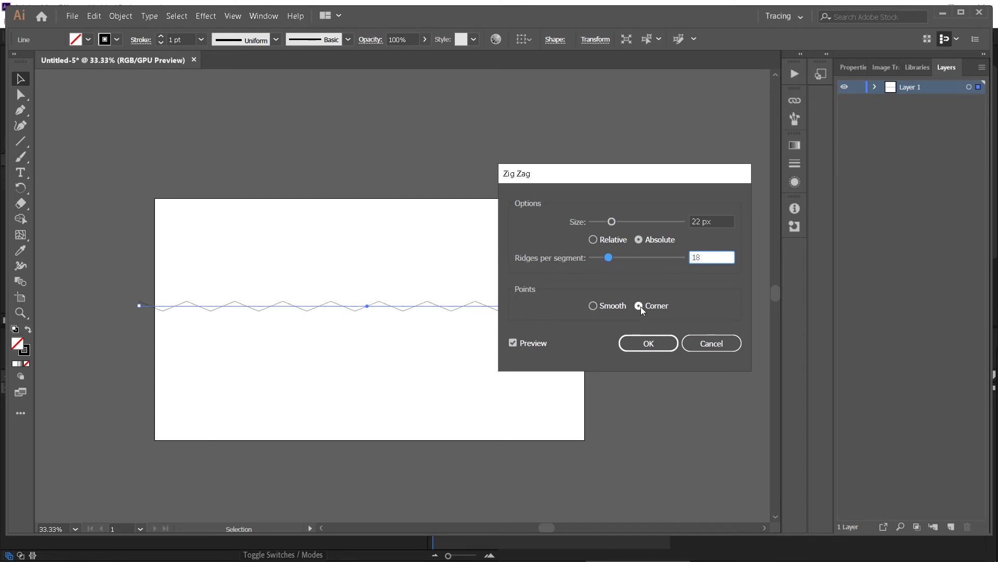
# - Apply the Zig Zag effect with smooth points, a size of 91 px and 8 ridges per segment
pyautogui.click(593, 306)
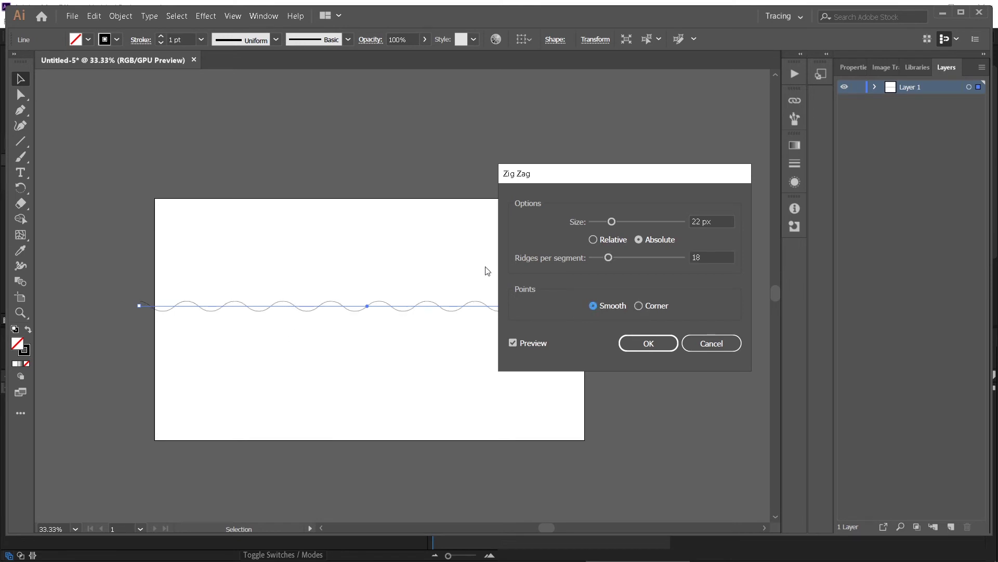
pyautogui.moveTo(613, 222); pyautogui.dragTo(678, 225)
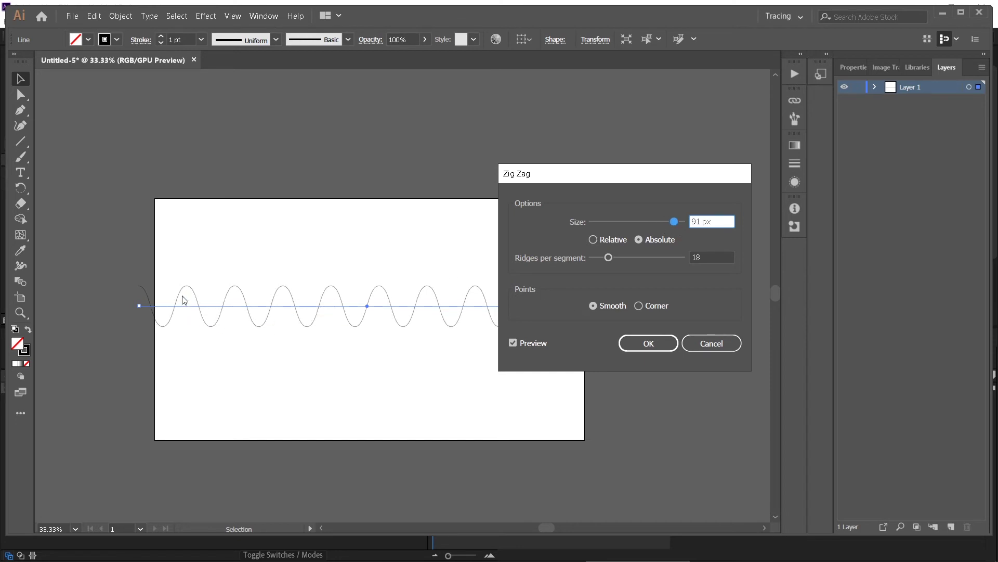
pyautogui.moveTo(608, 257); pyautogui.dragTo(602, 259)
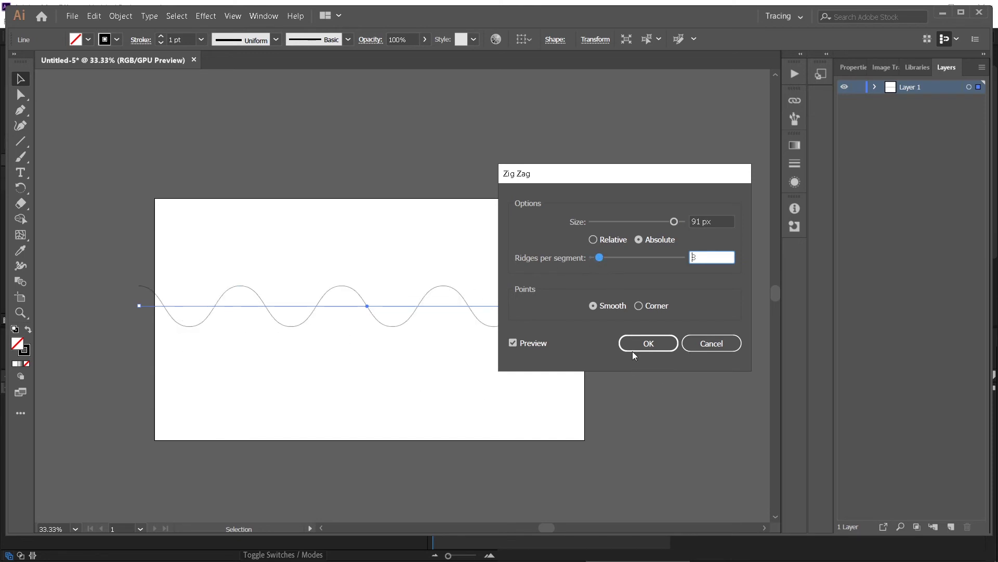
pyautogui.write('8')
pyautogui.click(646, 345)
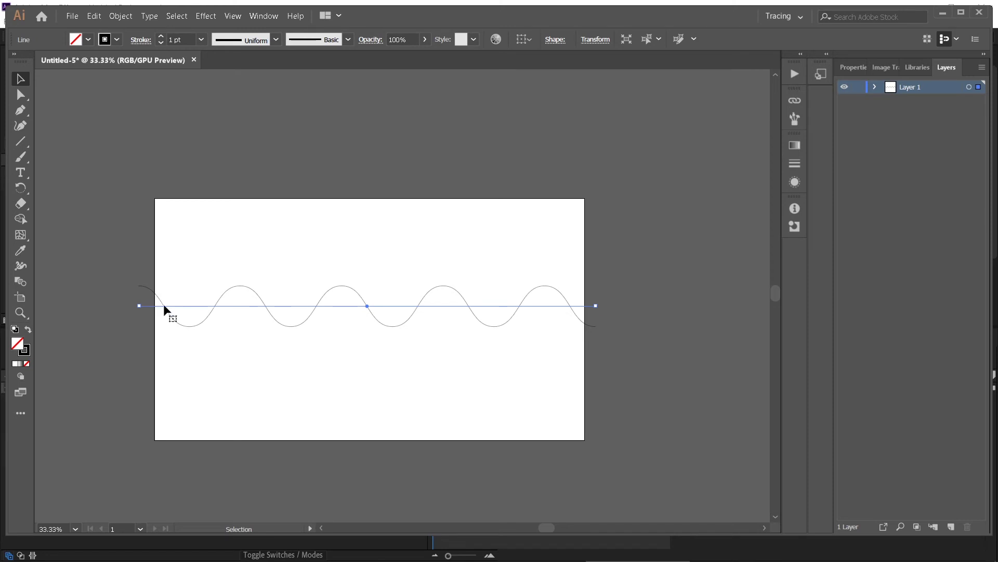
# - Expand the appearance of the wavy line into a real path and copy it
pyautogui.click(118, 17)
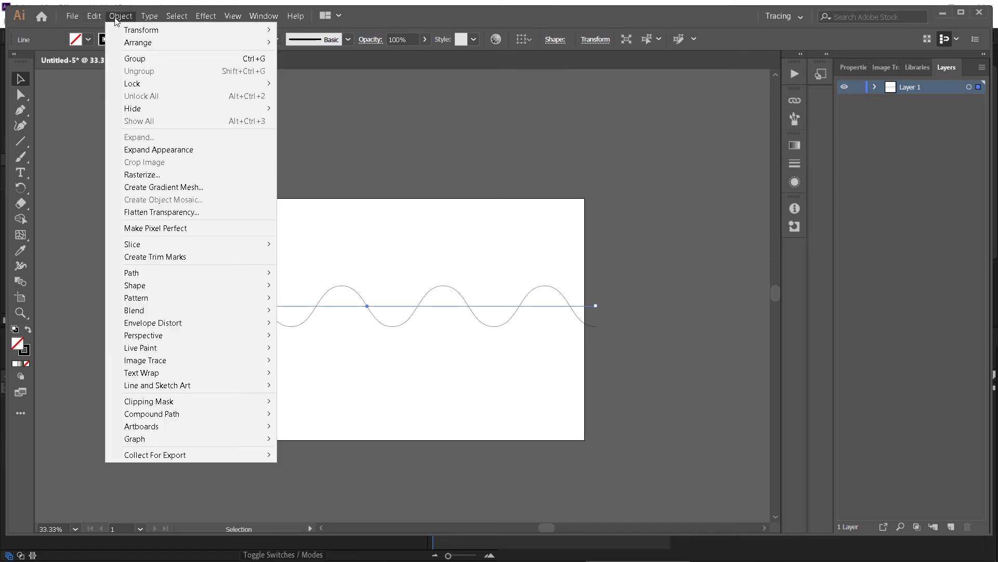
pyautogui.click(161, 151)
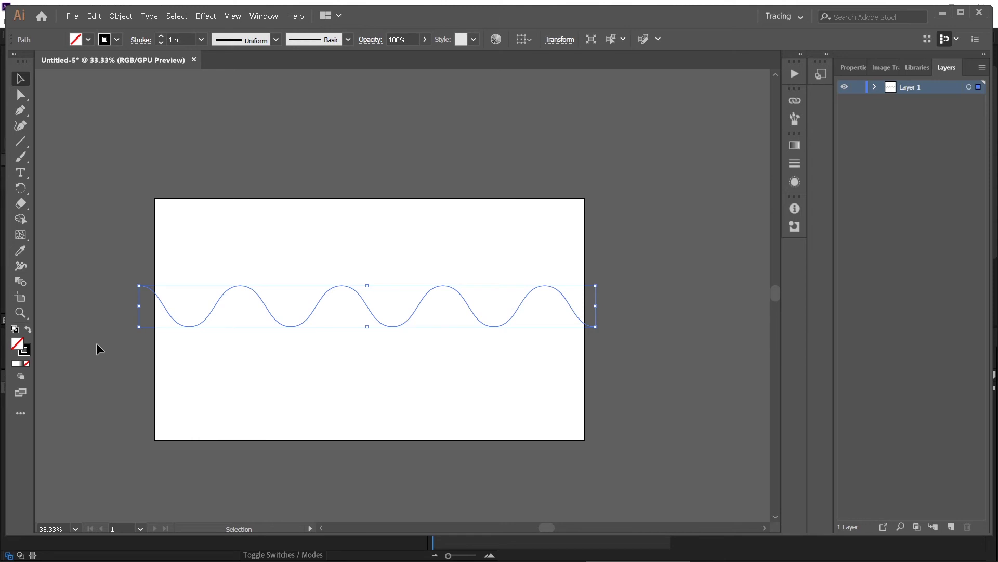
pyautogui.hotkey('ctrl', 'c')
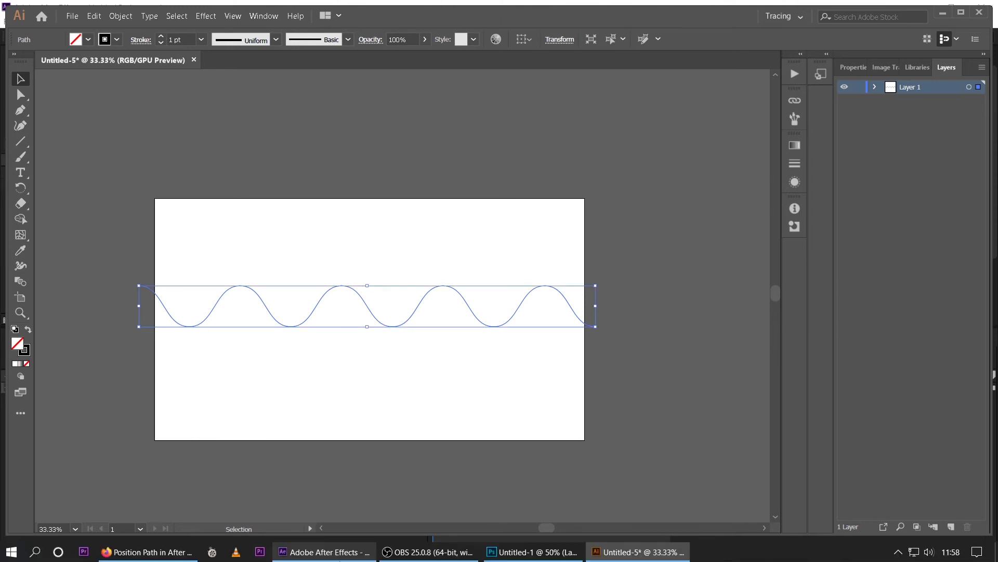
# - Switch to After Effects and paste the copied wave path into the plane layer's Position property
pyautogui.click(324, 553)
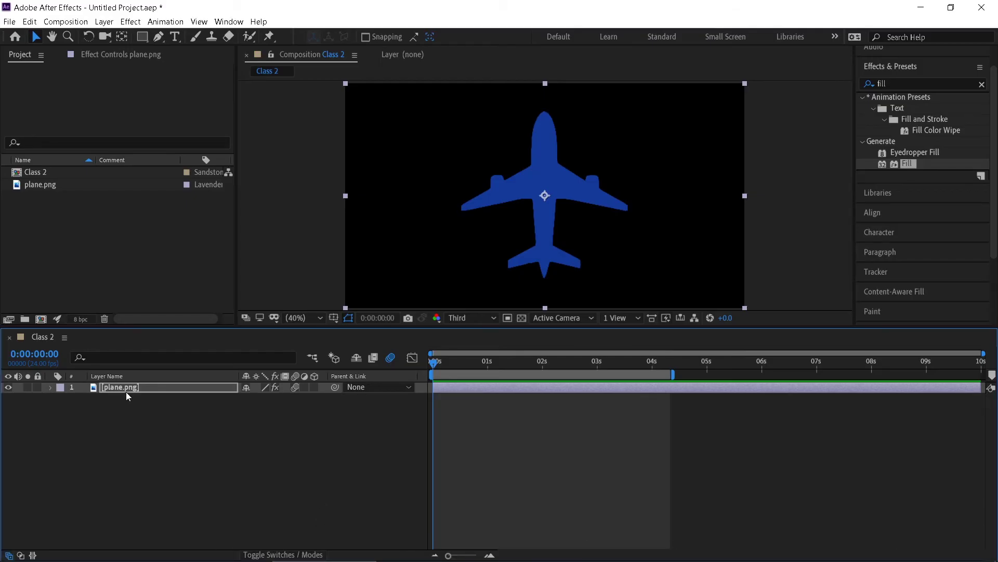
pyautogui.press('p')
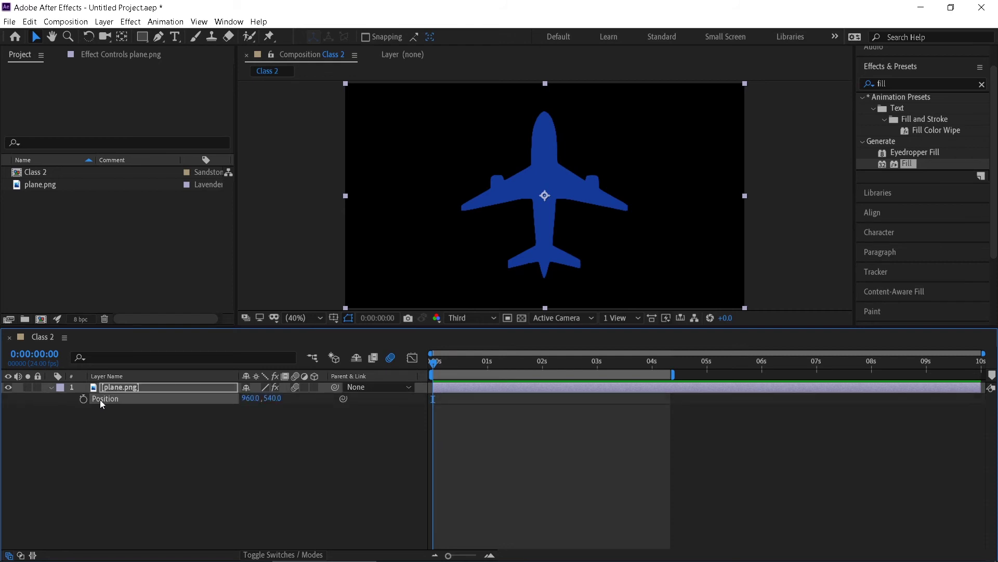
pyautogui.hotkey('ctrl', 'v')
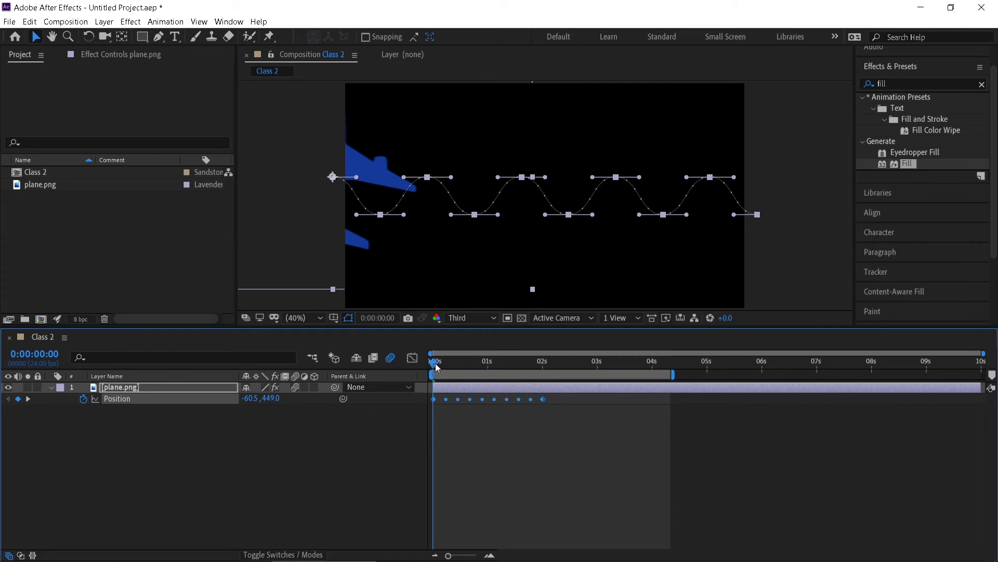
# - Scrub to 0:00:00:15 to check the plane on the wave path, and scale the plane layer to 37%
pyautogui.moveTo(436, 363); pyautogui.dragTo(466, 369)
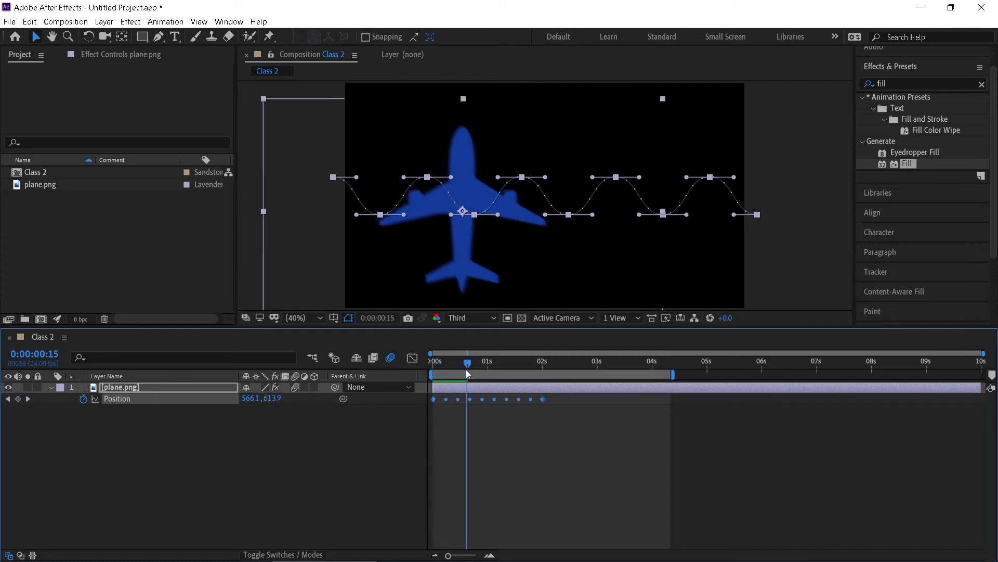
pyautogui.click(164, 389)
pyautogui.press('s')
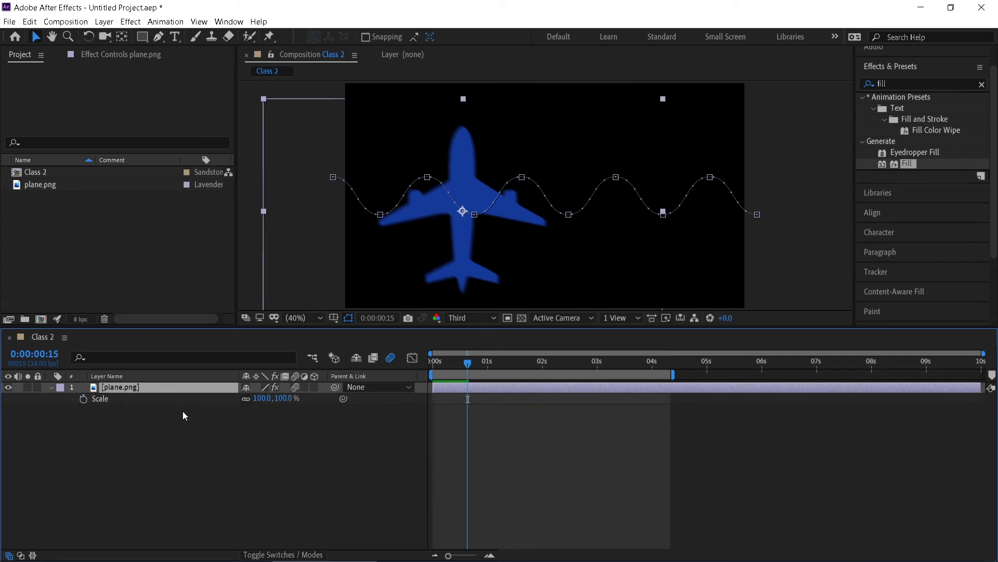
pyautogui.moveTo(289, 404); pyautogui.dragTo(246, 399)
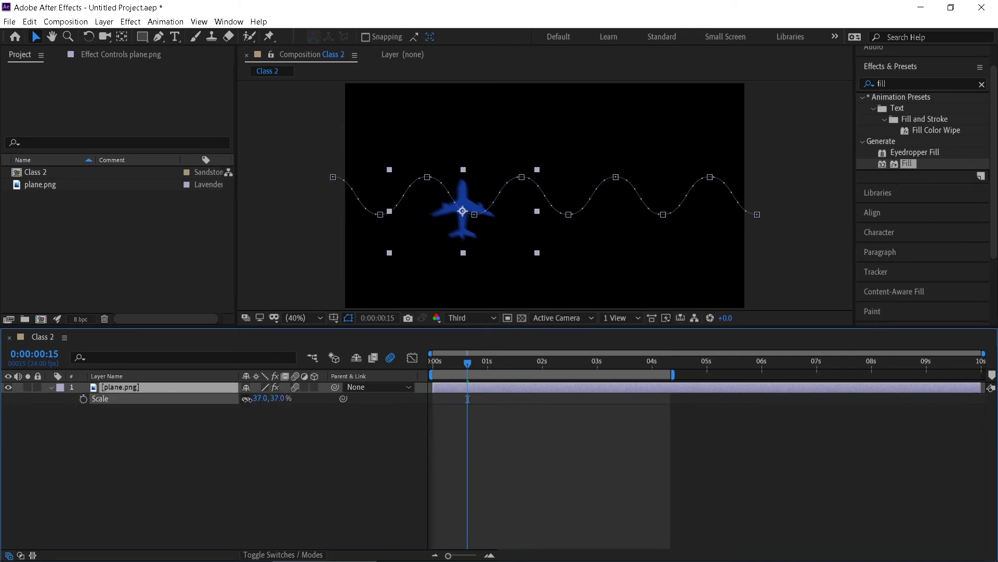
# - Turn off motion blur for the plane layer and scrub to 0:00:00:21 to check its movement along the wave
pyautogui.click(292, 388)
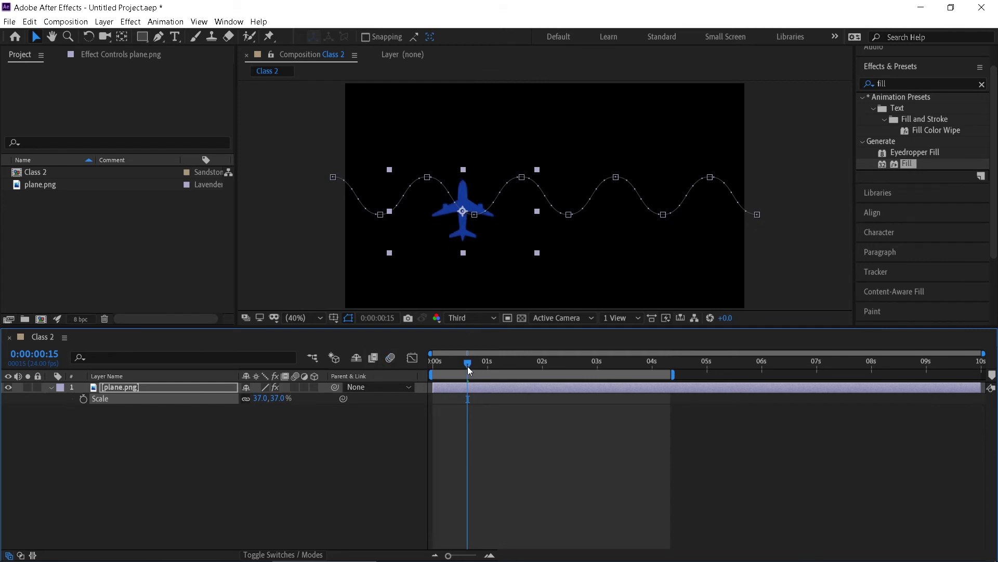
pyautogui.moveTo(454, 368)
pyautogui.mouseDown()
pyautogui.moveTo(424, 370)
pyautogui.moveTo(452, 379)
pyautogui.moveTo(421, 375)
pyautogui.moveTo(481, 398)
pyautogui.mouseUp()
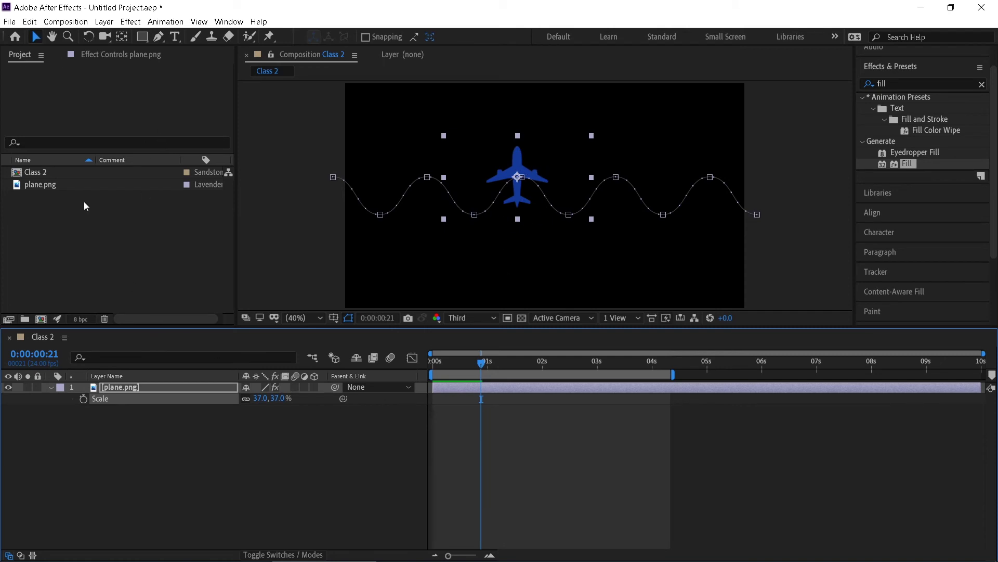
# - Set the plane layer's auto-orientation to Orient Along Path
pyautogui.click(118, 388)
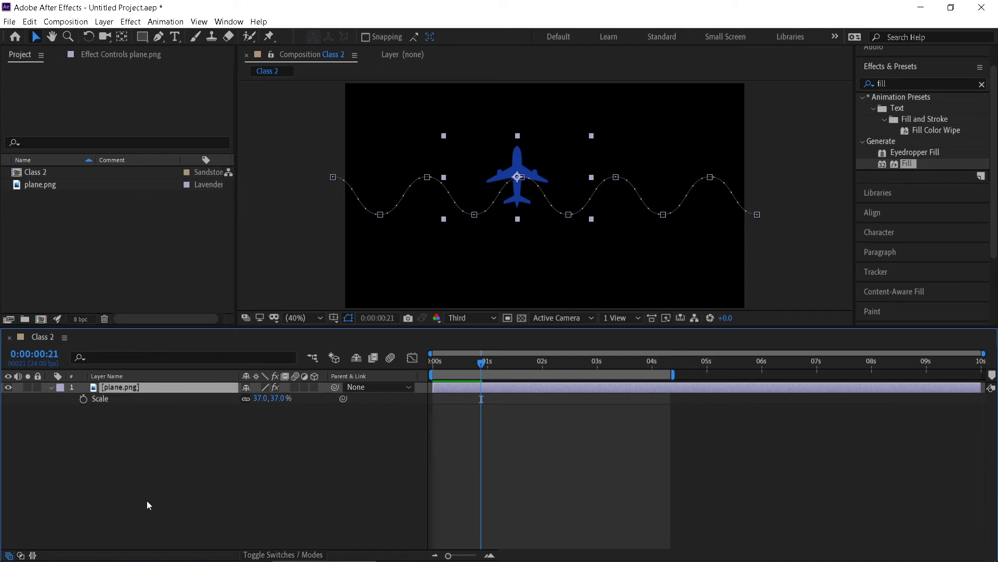
pyautogui.click(104, 22)
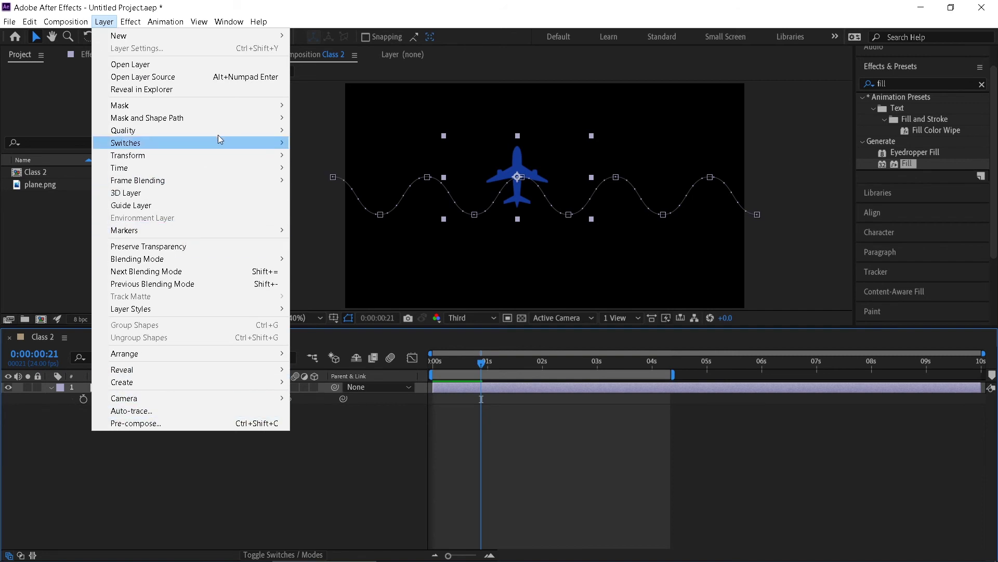
pyautogui.moveTo(198, 143)
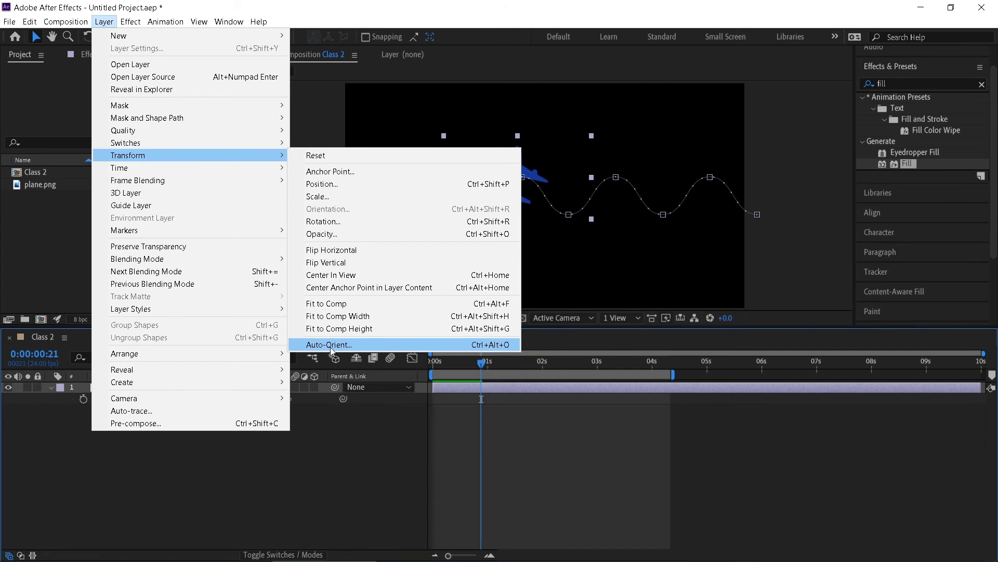
pyautogui.click(334, 345)
pyautogui.click(395, 273)
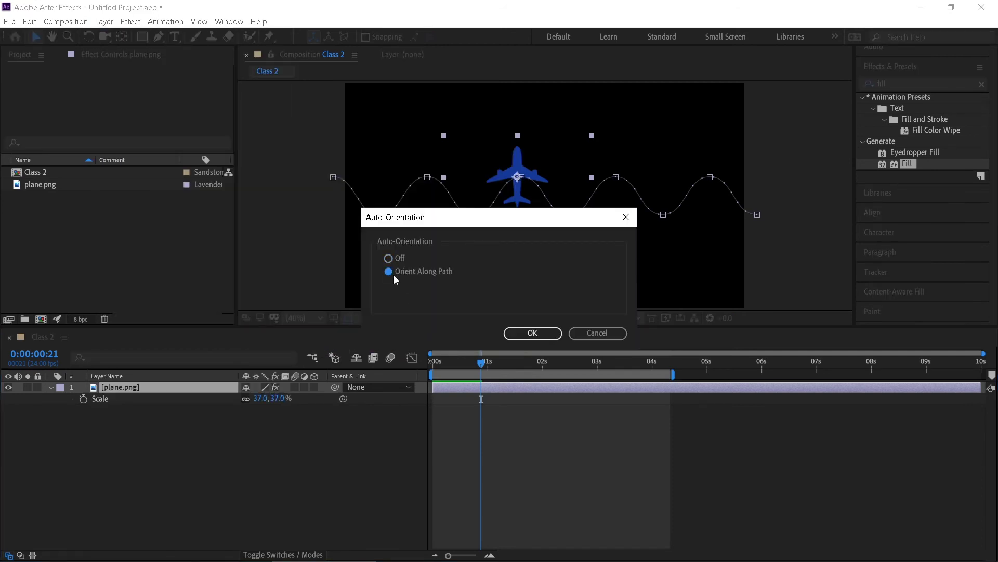
pyautogui.click(531, 332)
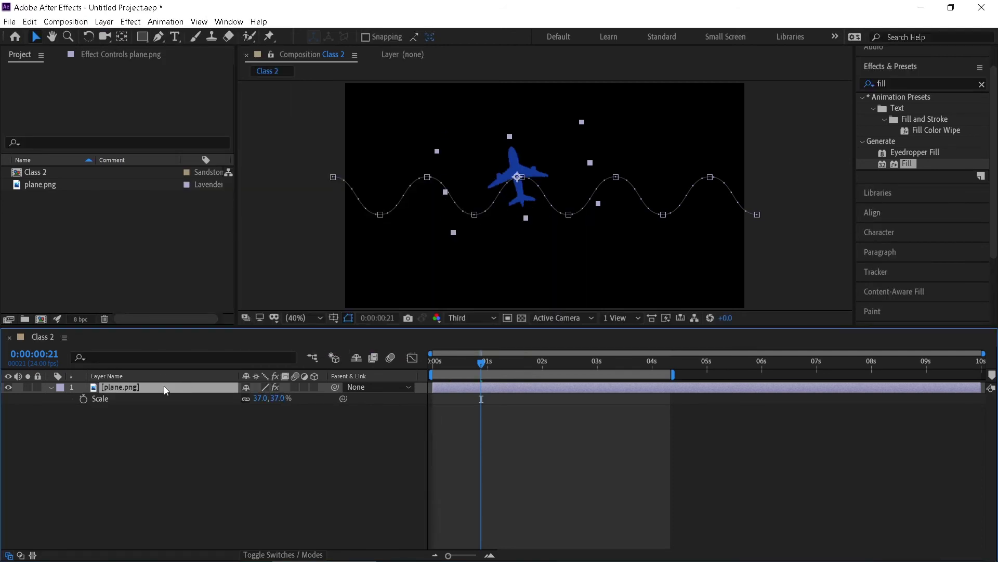
# - Set the plane layer's rotation to 130° to align its nose with the wave path, and preview the animation from the start
pyautogui.press('r')
pyautogui.moveTo(260, 398); pyautogui.dragTo(345, 399)
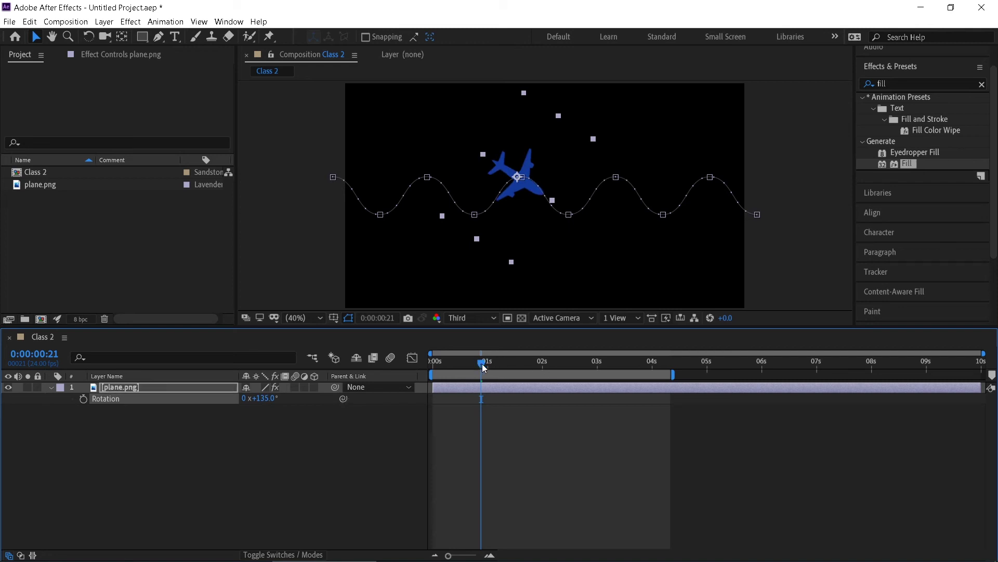
pyautogui.moveTo(481, 362); pyautogui.dragTo(433, 367)
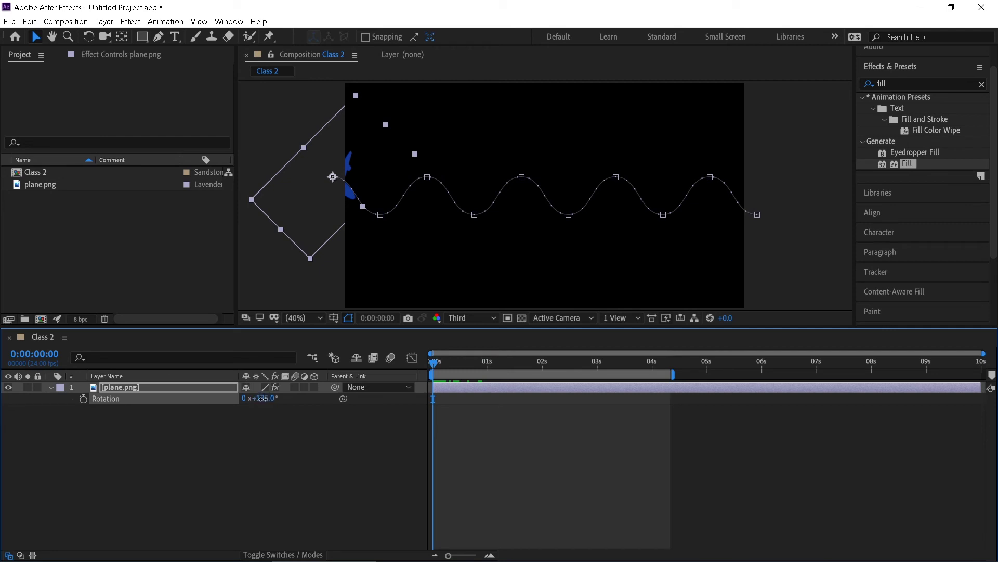
pyautogui.moveTo(258, 398); pyautogui.dragTo(258, 399)
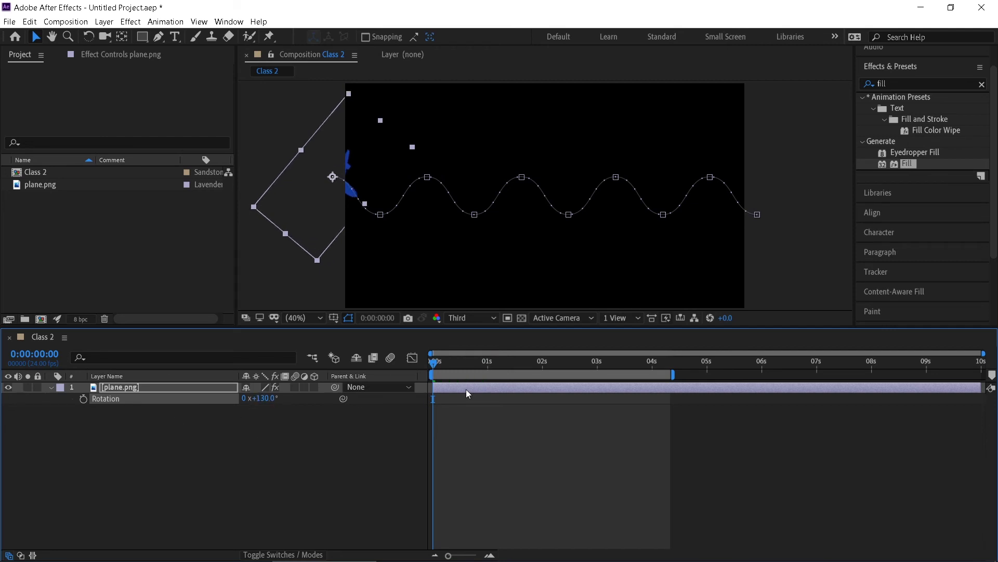
pyautogui.click(376, 446)
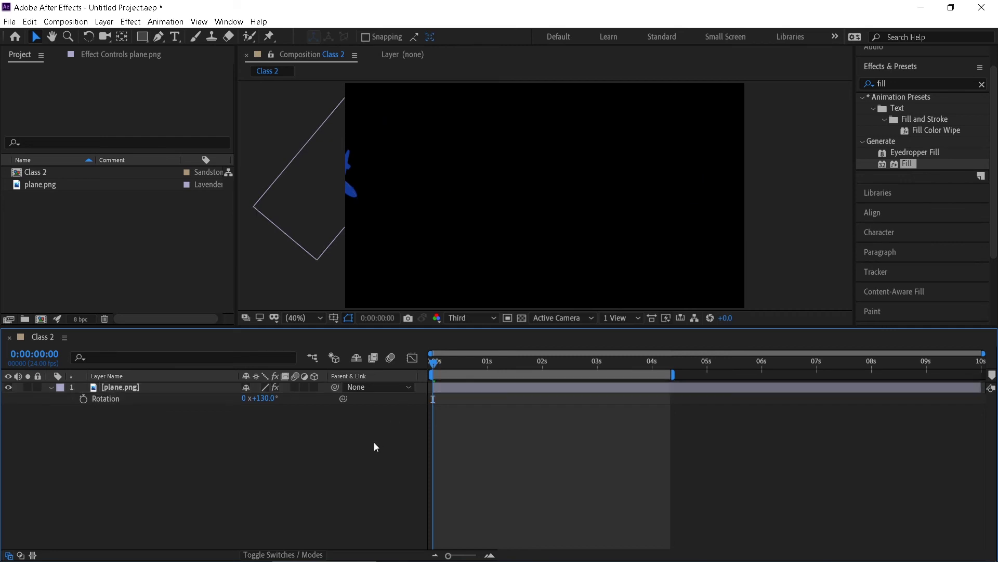
pyautogui.press('space')
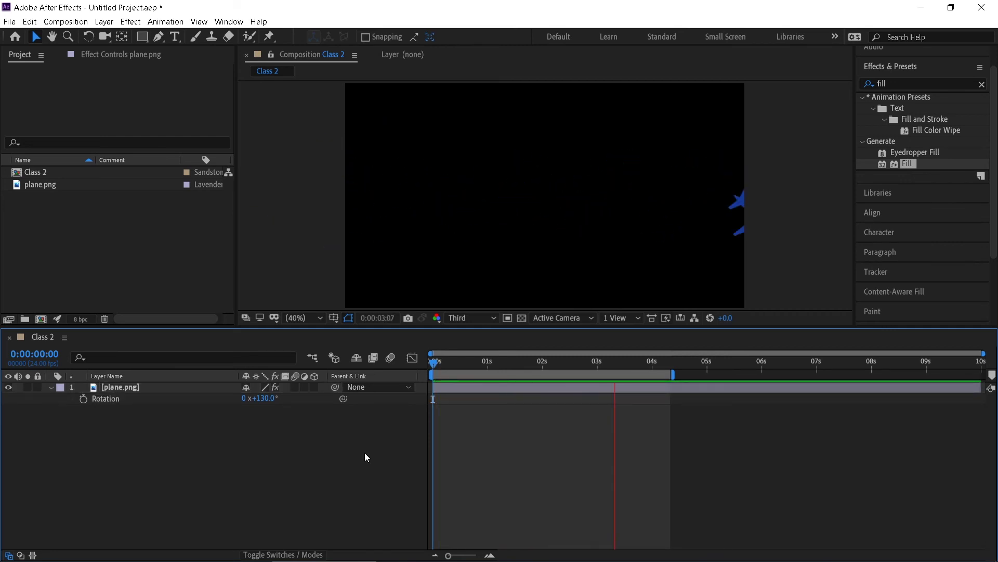
pyautogui.press('space')
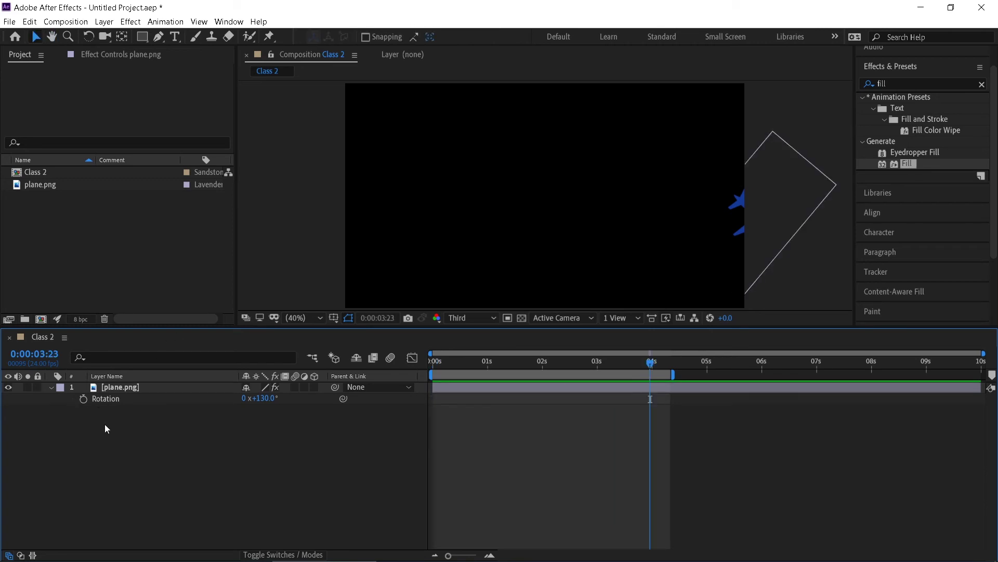
# - Stretch the plane's Position keyframes over a longer time so the last one falls just before the work area's end
pyautogui.click(127, 388)
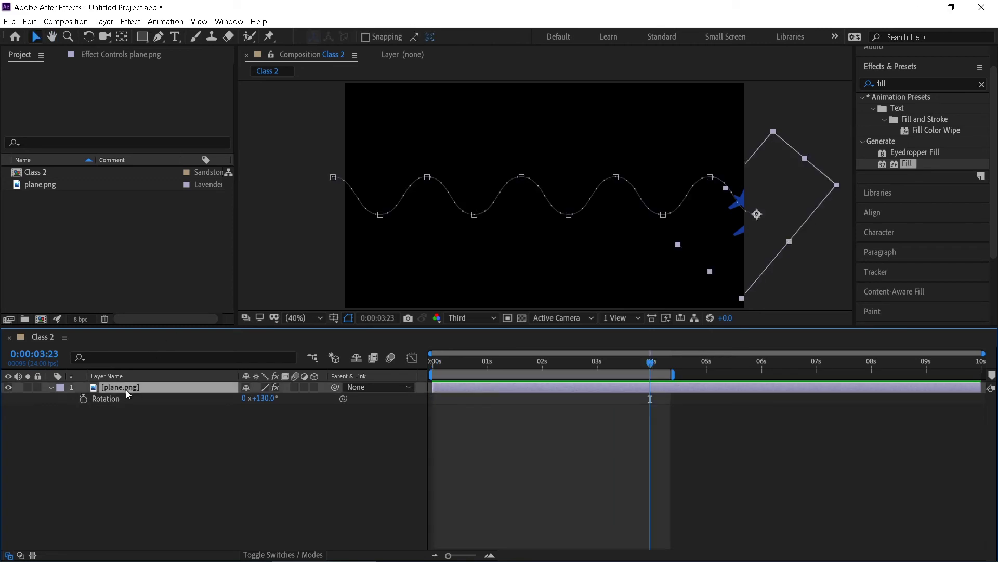
pyautogui.press('p')
pyautogui.moveTo(543, 399); pyautogui.dragTo(602, 411)
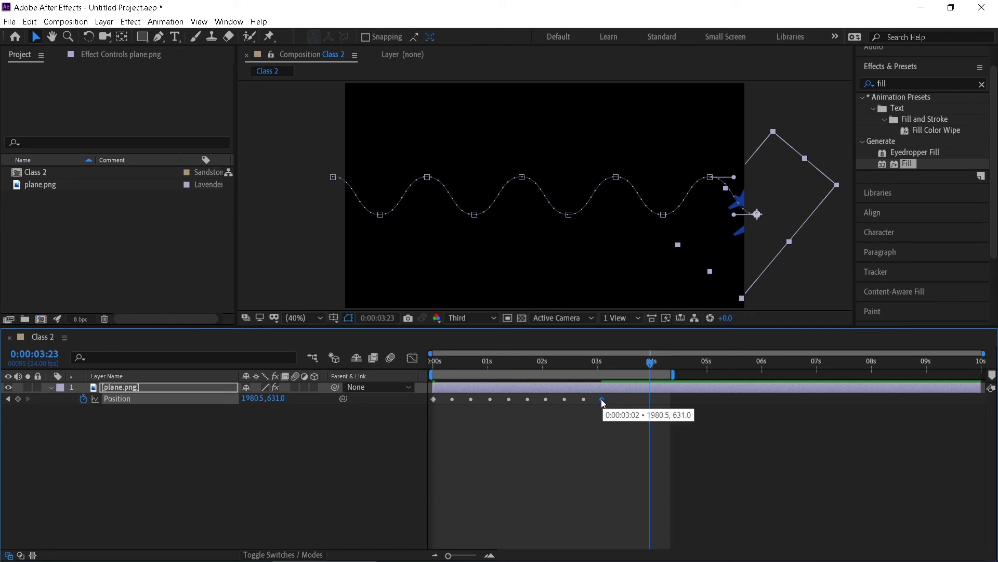
pyautogui.moveTo(603, 403); pyautogui.dragTo(637, 406)
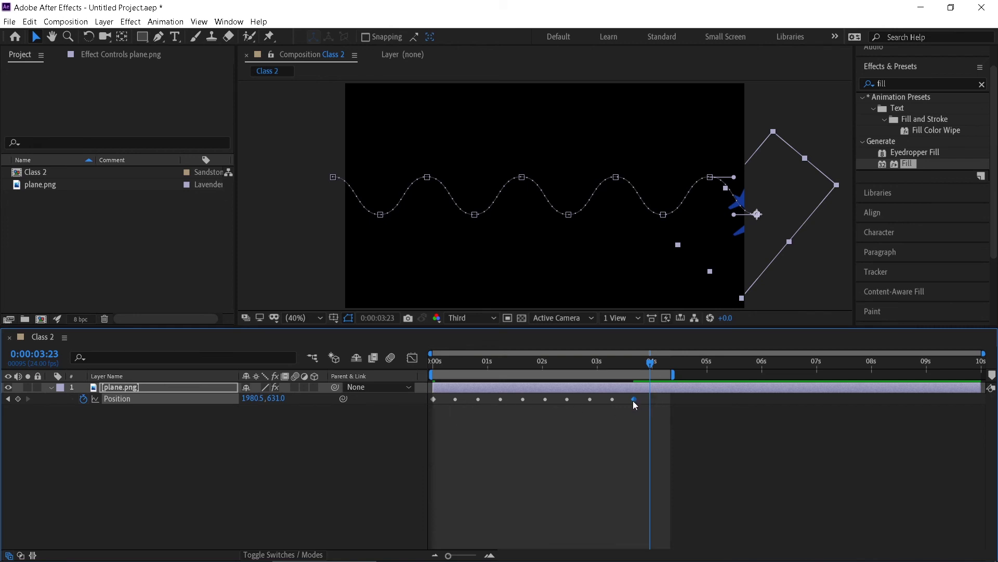
pyautogui.moveTo(634, 400); pyautogui.dragTo(665, 404)
# - Preview the slower wave flight from the first frame and scrub to 0:00:00:18 to check the plane's orientation
pyautogui.moveTo(650, 363); pyautogui.dragTo(425, 378)
pyautogui.click(389, 451)
pyautogui.press('space')
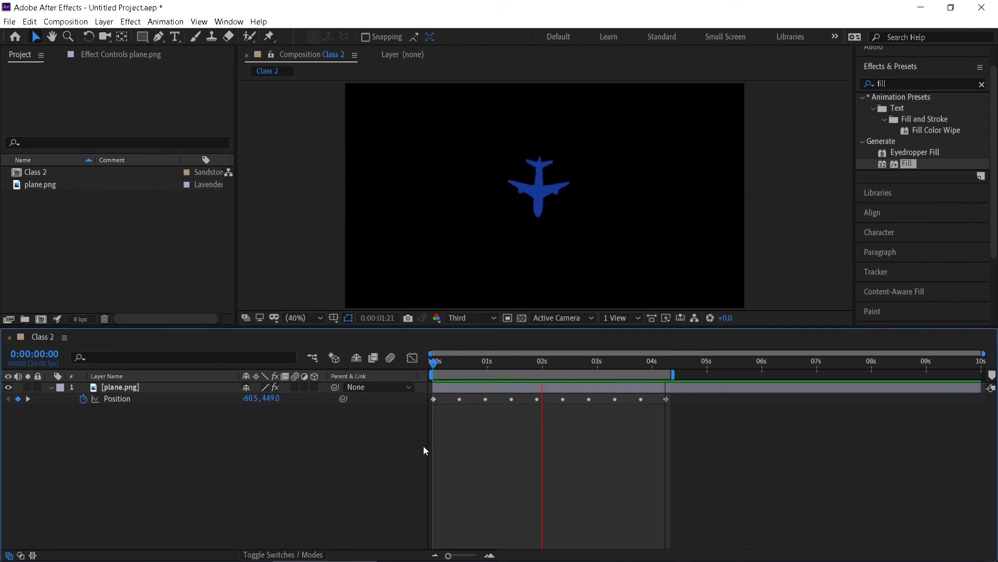
pyautogui.press('space')
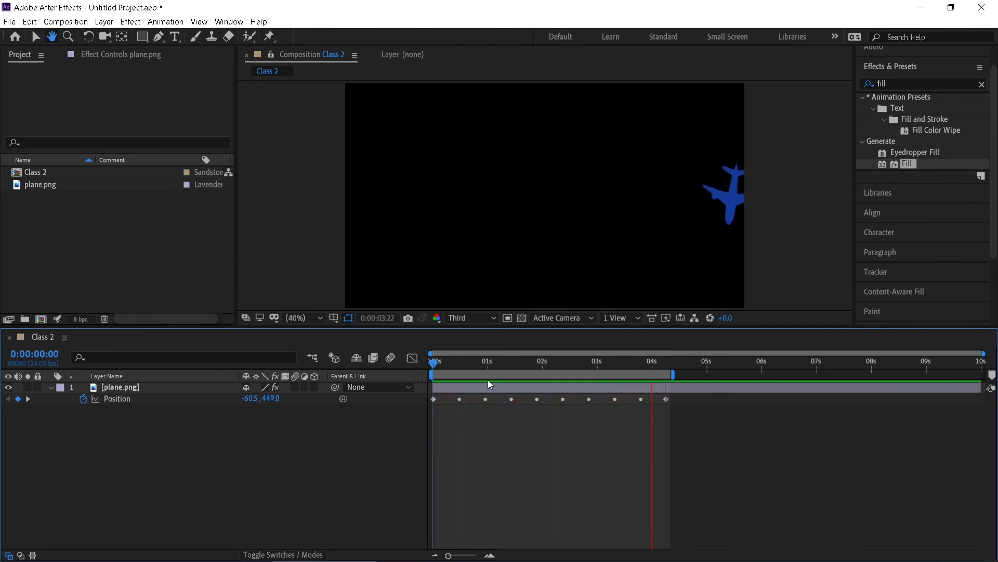
pyautogui.moveTo(459, 363); pyautogui.dragTo(474, 419)
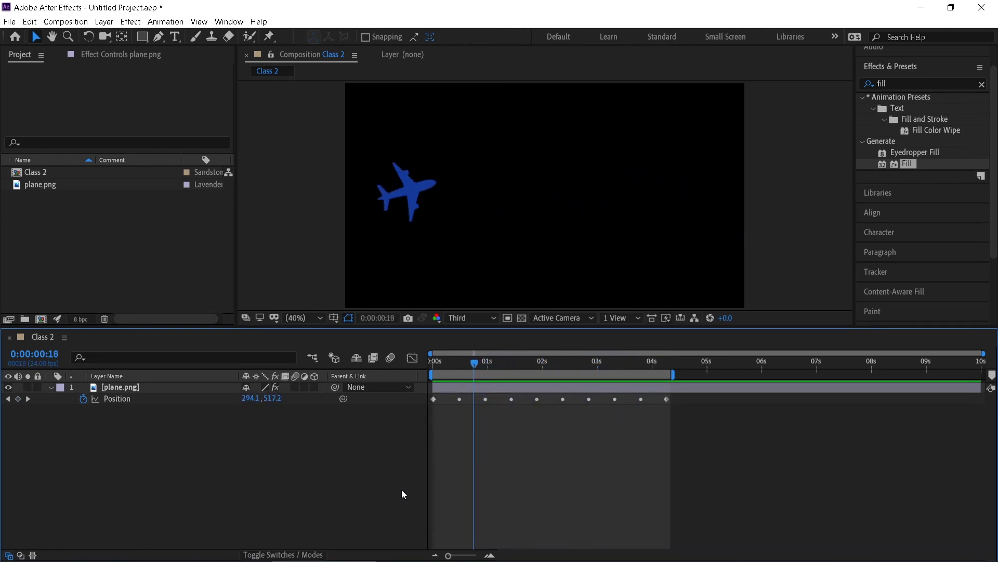
# - Switch to Illustrator, move the wavy path above the artboard, and draw and copy a 918 px circle on the artboard
pyautogui.click(622, 554)
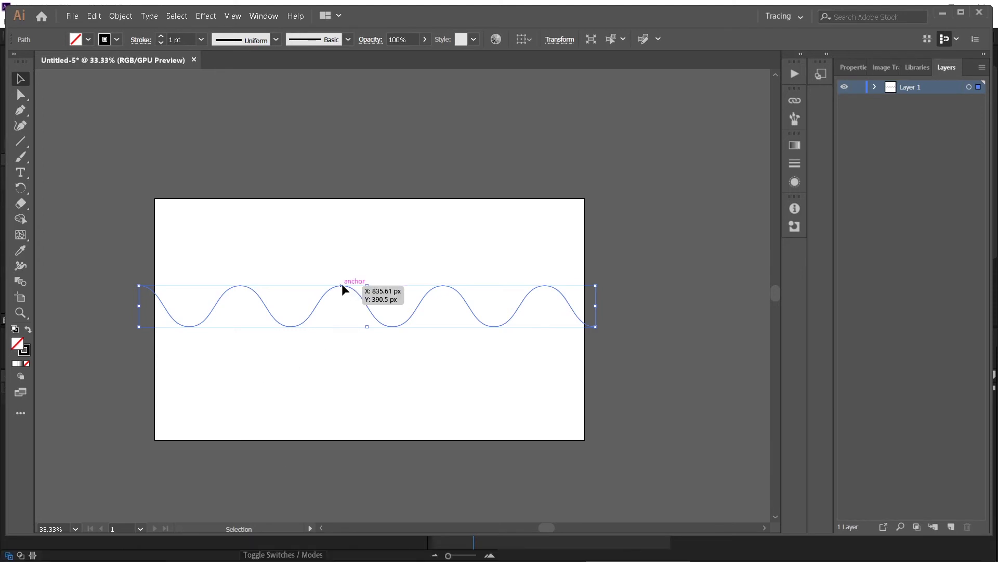
pyautogui.moveTo(342, 285); pyautogui.dragTo(355, 141)
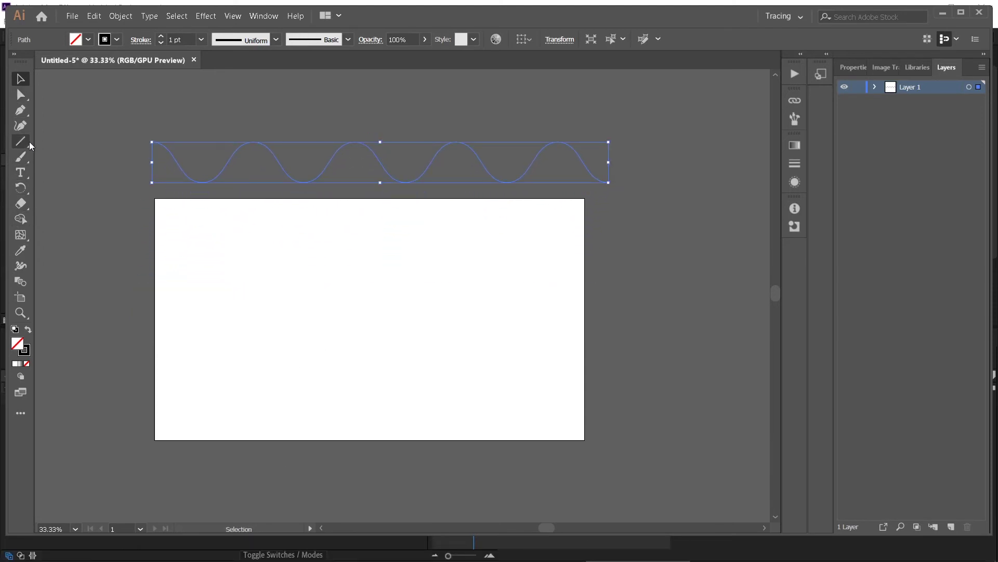
pyautogui.moveTo(29, 146); pyautogui.dragTo(70, 158)
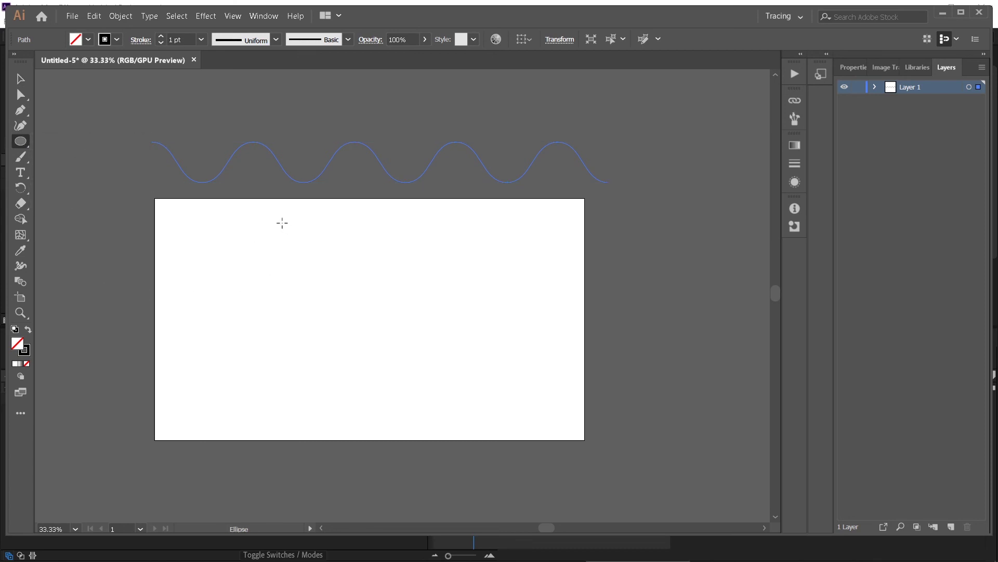
pyautogui.moveTo(292, 219); pyautogui.dragTo(498, 423)
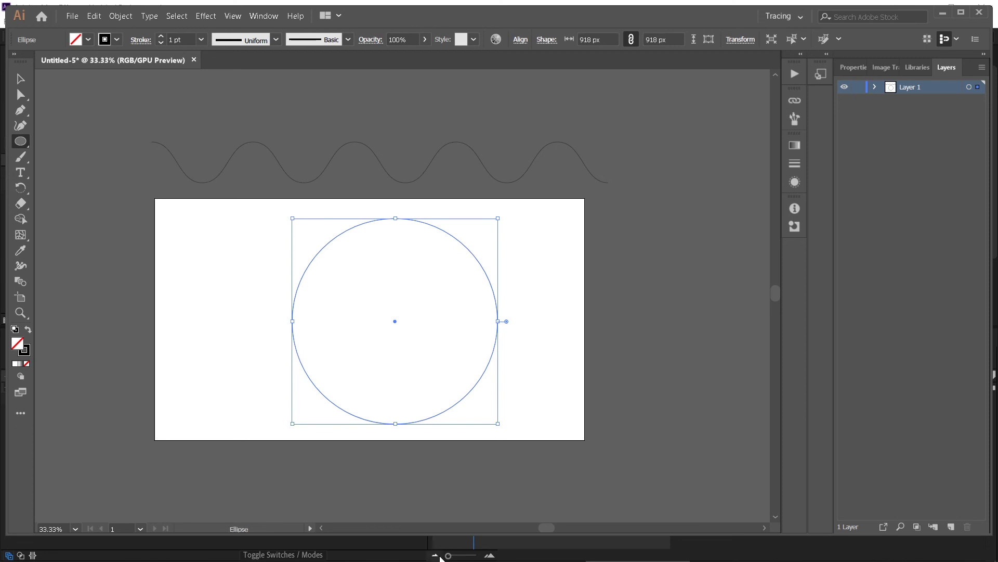
# - Switch to After Effects, try pasting the circle over the plane's wave keyframes, undo it, and remove all Position keyframes
pyautogui.click(299, 556)
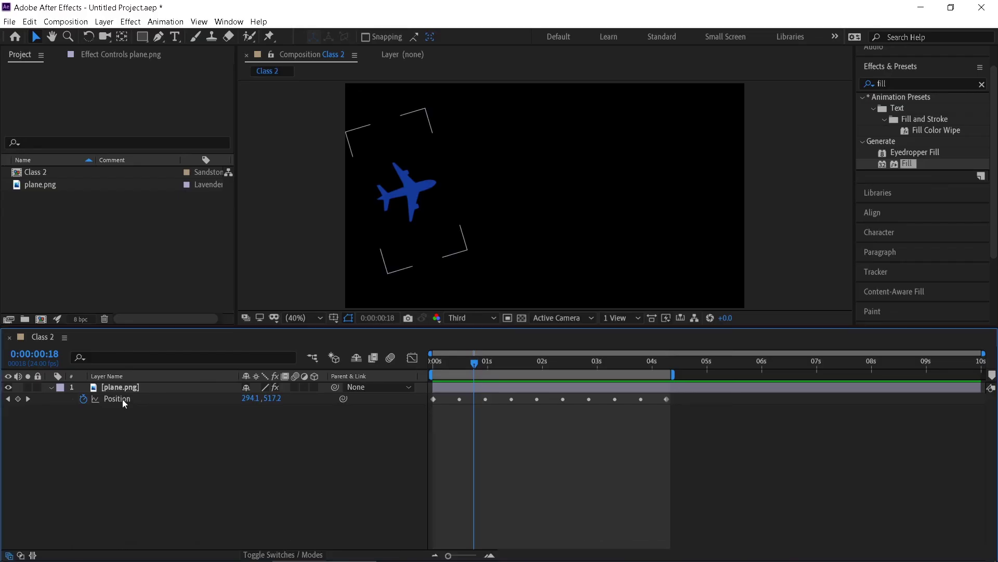
pyautogui.click(117, 399)
pyautogui.hotkey('ctrl', 'v')
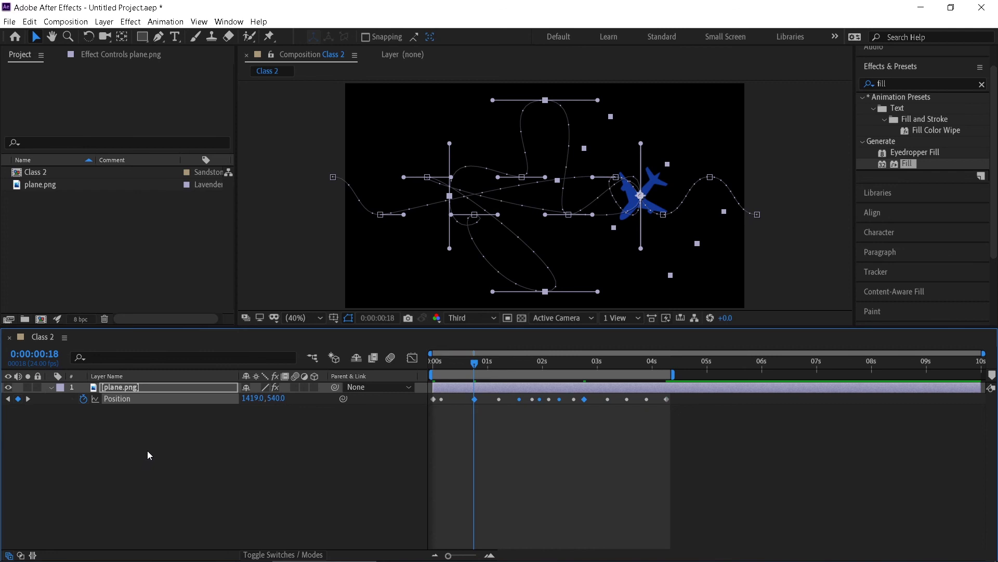
pyautogui.hotkey('ctrl', 'z')
pyautogui.click(84, 399)
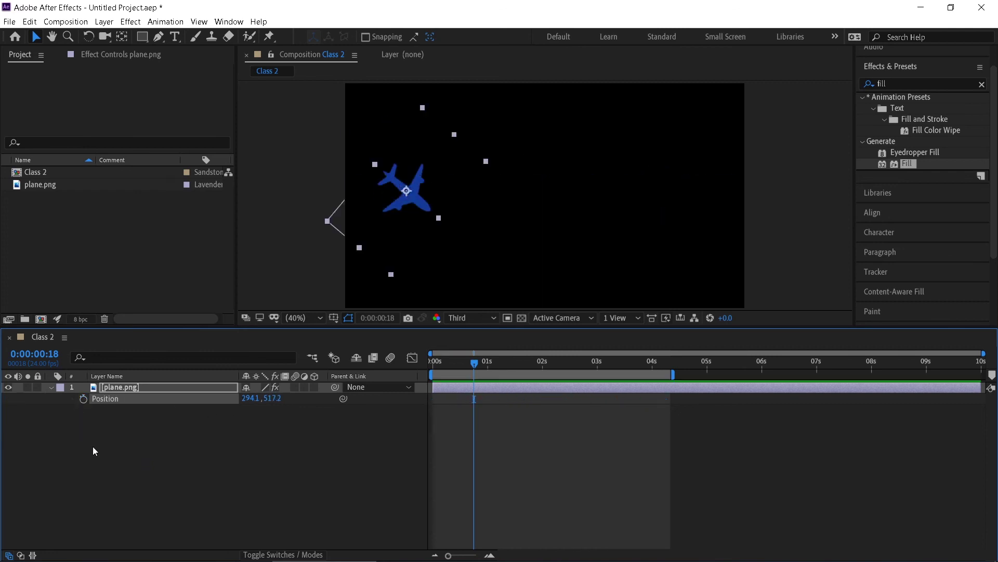
pyautogui.click(121, 432)
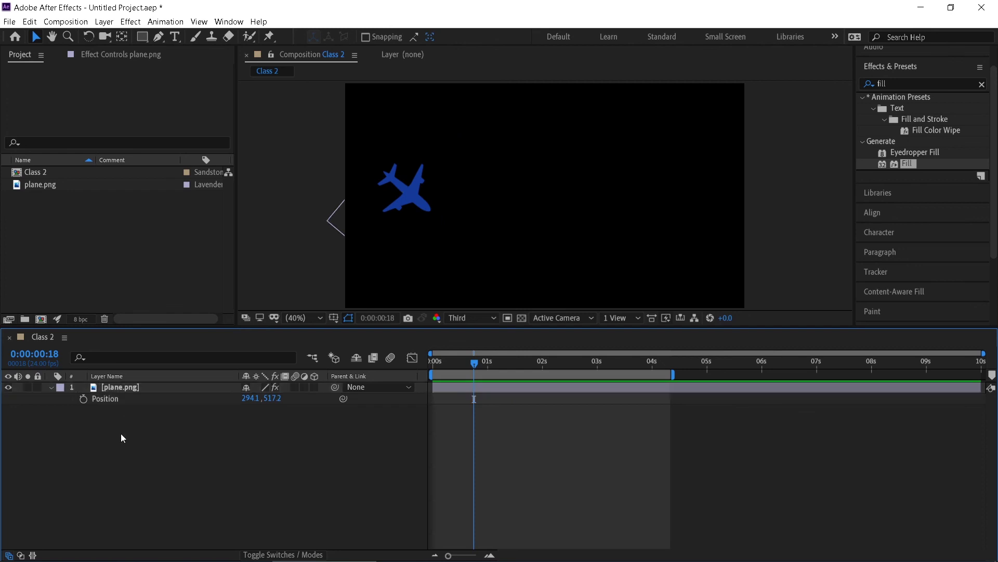
# - Try pasting the circle path into the plane's Position property at 0:00:00:18, and undo it
pyautogui.click(117, 398)
pyautogui.hotkey('ctrl', 'v')
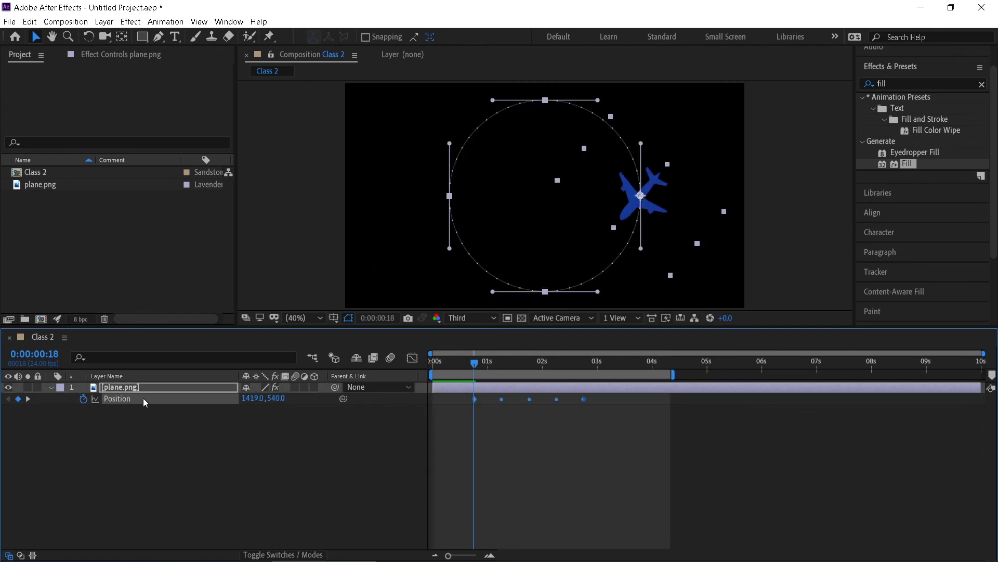
pyautogui.click(166, 387)
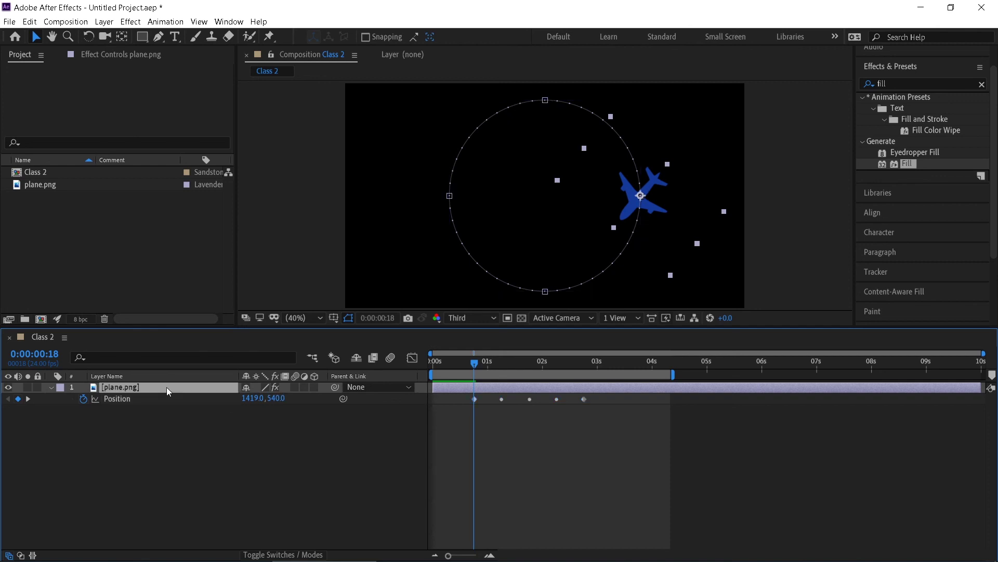
pyautogui.moveTo(469, 370); pyautogui.dragTo(429, 367)
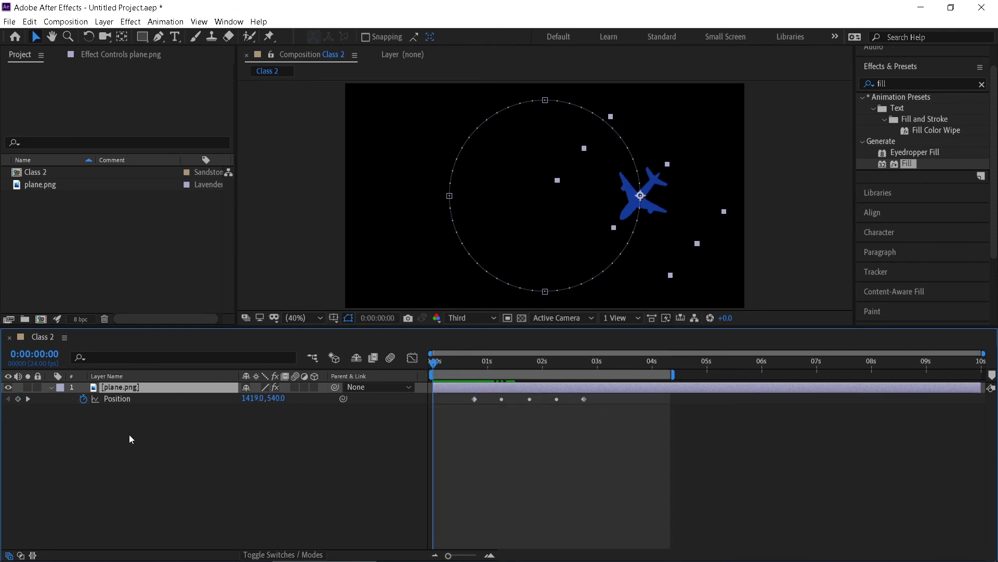
pyautogui.hotkey('ctrl', 'z')
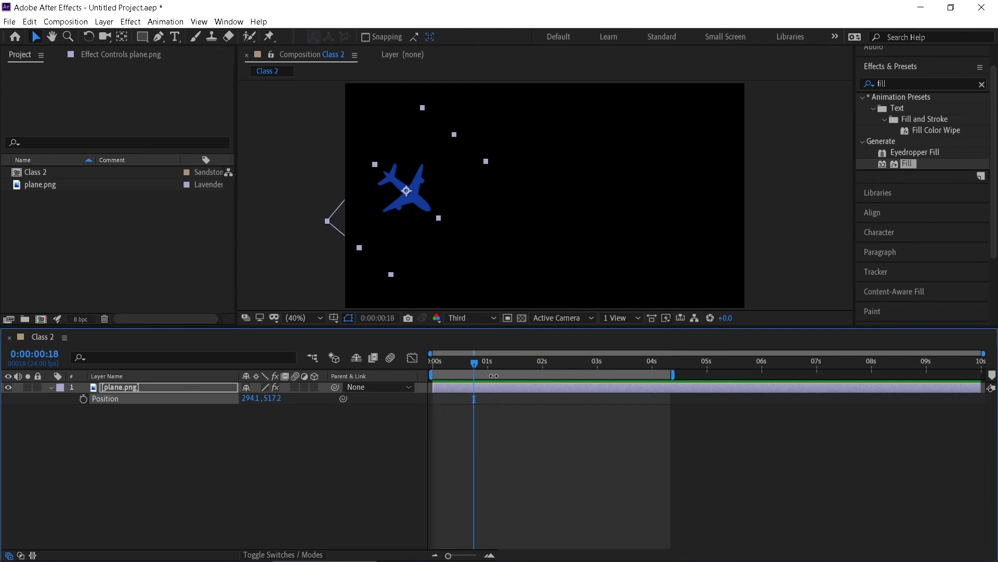
# - Paste the circle path into the plane's Position property starting at 0:00:00:00
pyautogui.moveTo(472, 363); pyautogui.dragTo(276, 387)
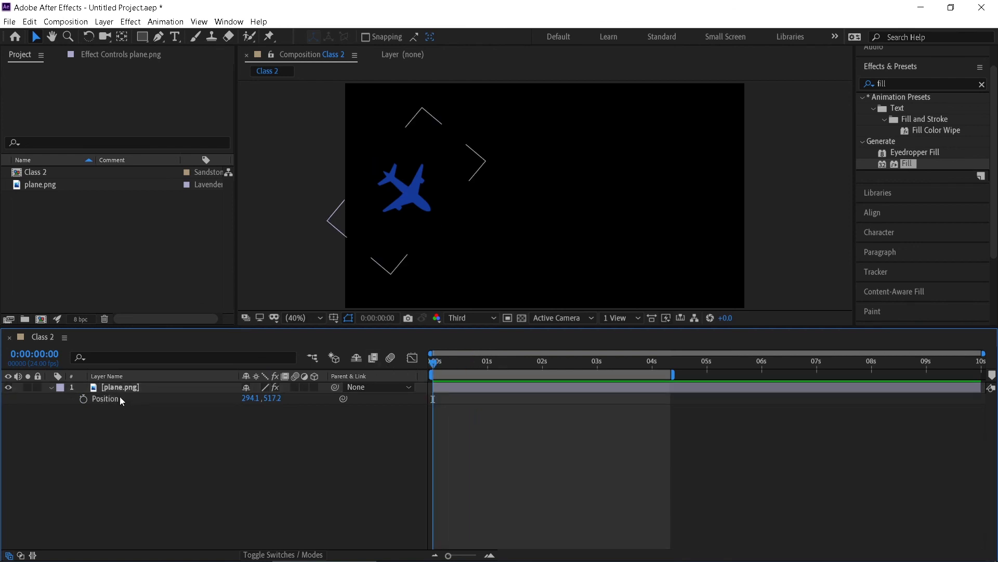
pyautogui.hotkey('ctrl', 'shift', 'z')
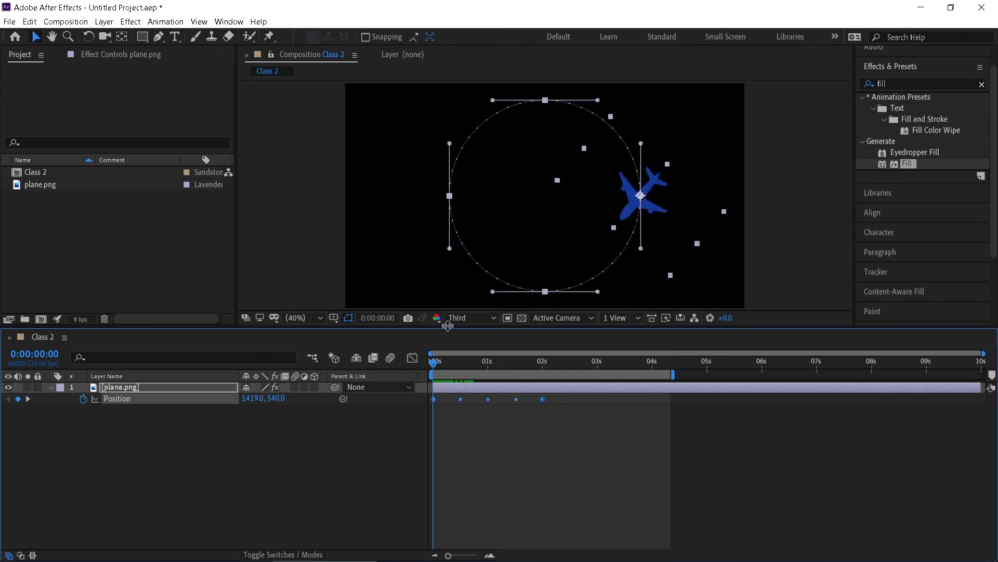
# - Set the plane layer's rotation to 261° to align its nose with the circular path
pyautogui.click(152, 388)
pyautogui.press('r')
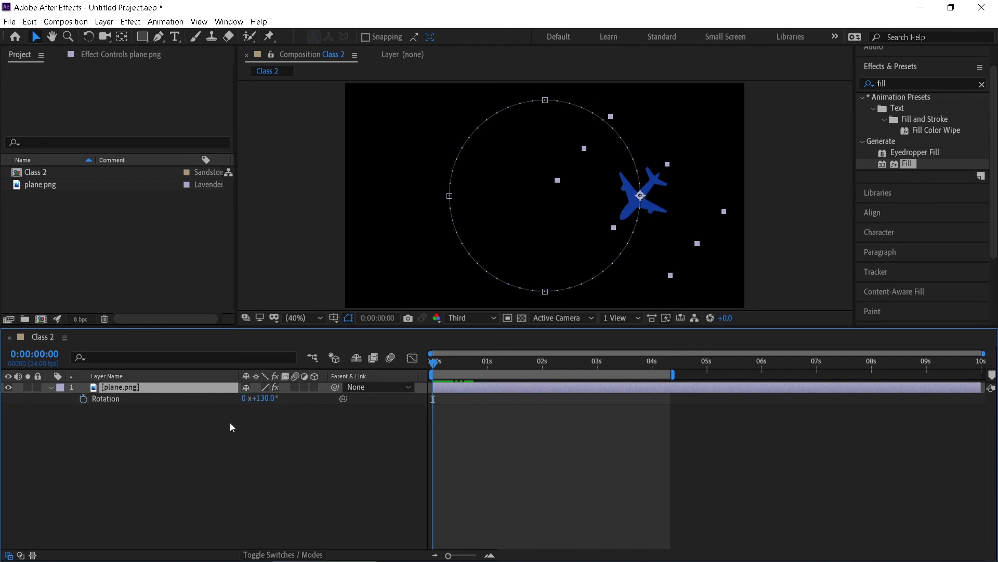
pyautogui.moveTo(263, 399); pyautogui.dragTo(407, 458)
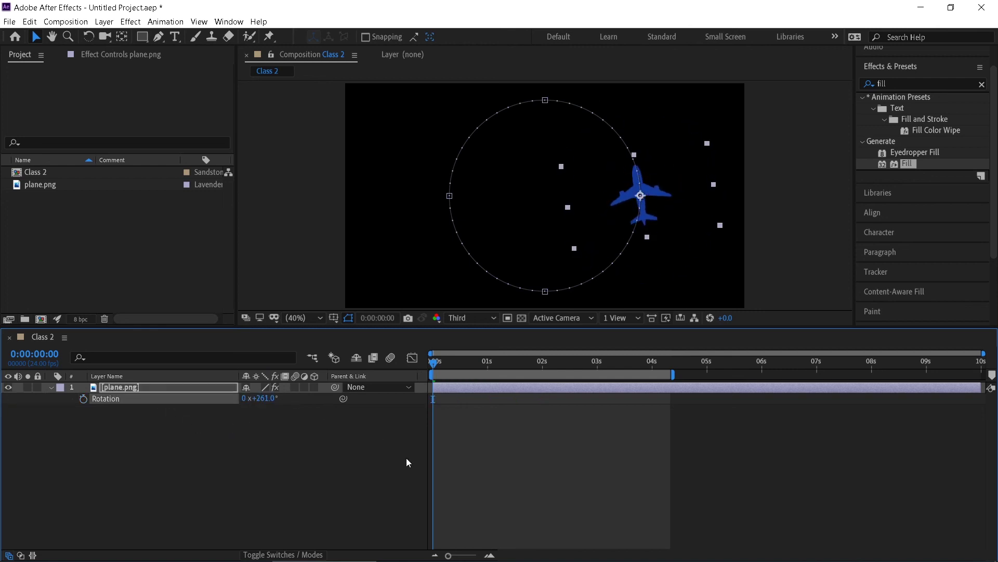
# - Set the plane layer's rotation to 99° so its nose points along the circular path, and preview the animation
pyautogui.moveTo(434, 363)
pyautogui.mouseDown()
pyautogui.moveTo(566, 367)
pyautogui.moveTo(432, 362)
pyautogui.mouseUp()
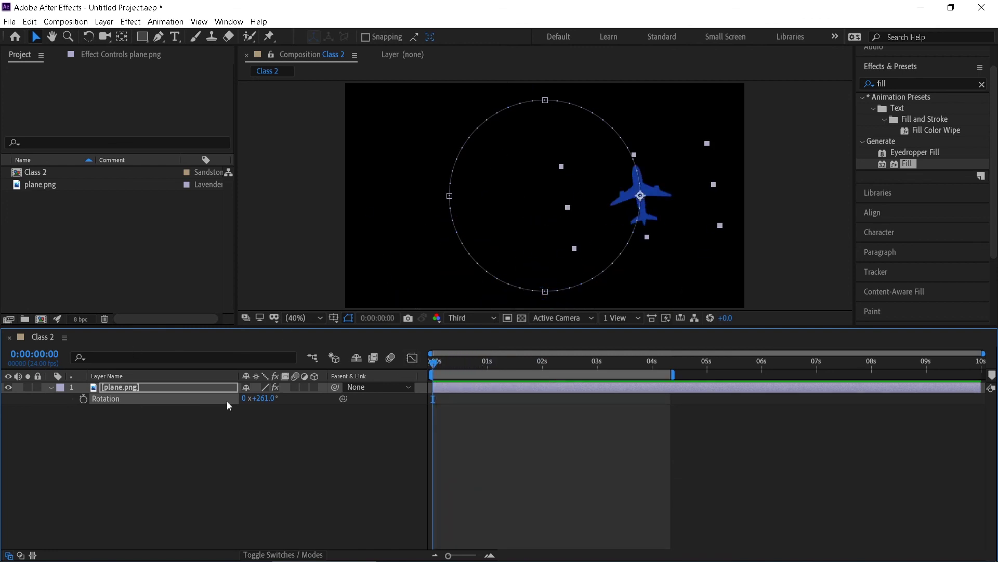
pyautogui.moveTo(268, 402); pyautogui.dragTo(183, 420)
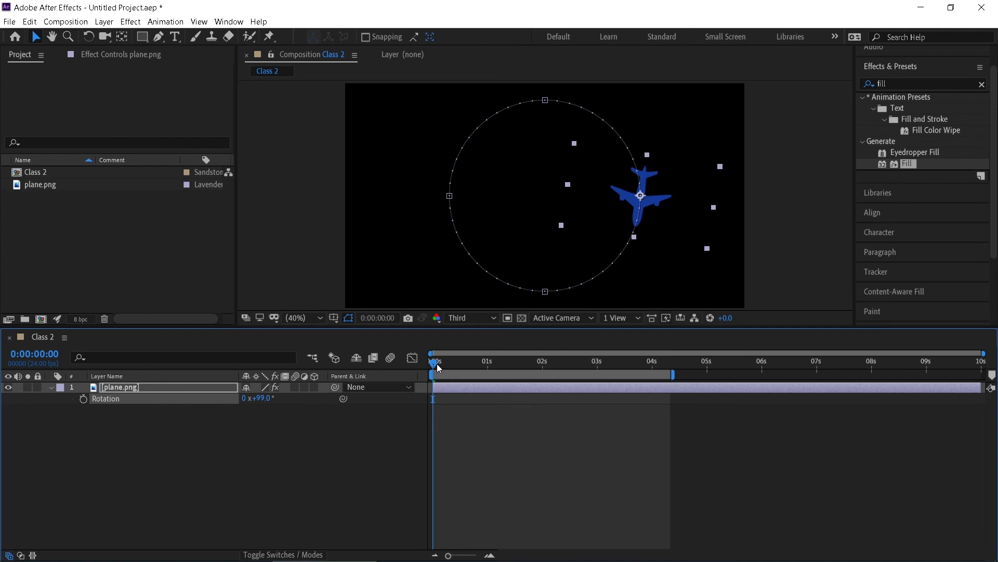
pyautogui.press('space')
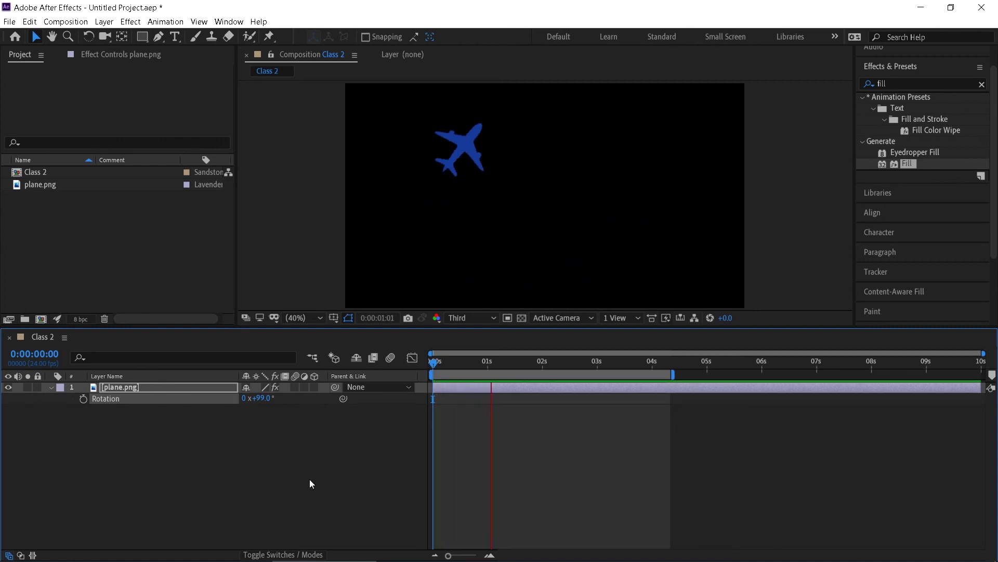
pyautogui.press('space')
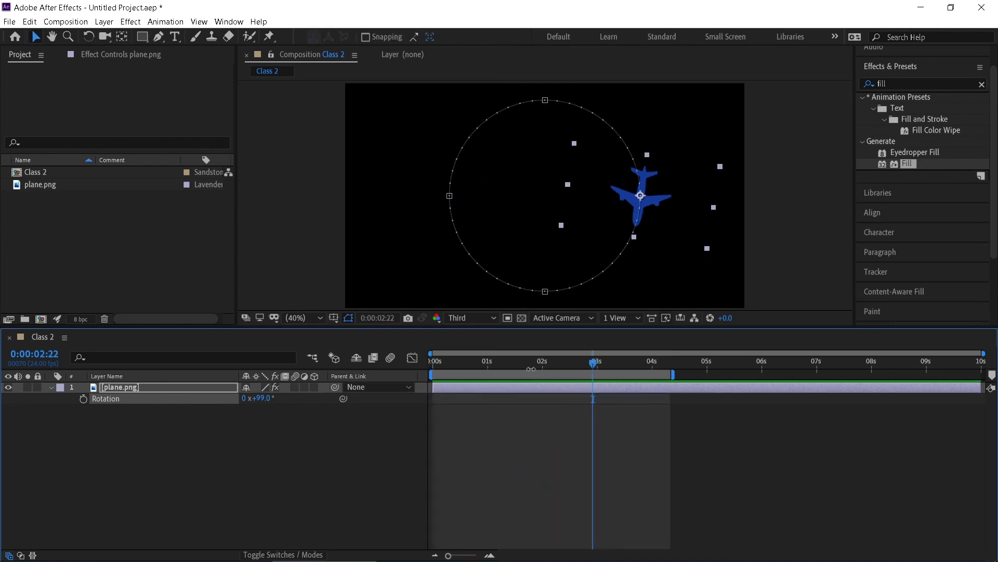
# - End the work area at the plane's last Position keyframe at 0:00:02:00 and preview the circular flight
pyautogui.click(141, 388)
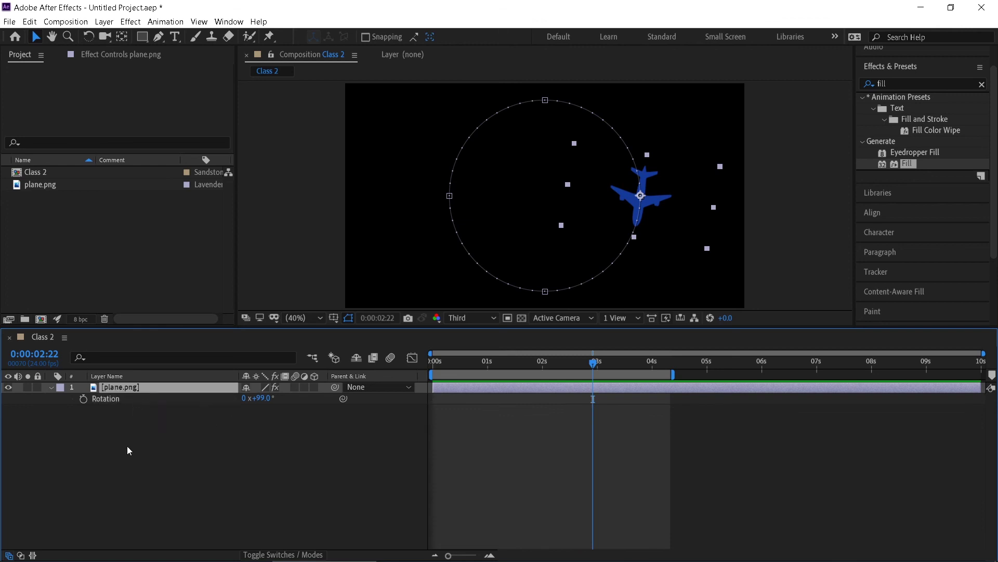
pyautogui.press('p')
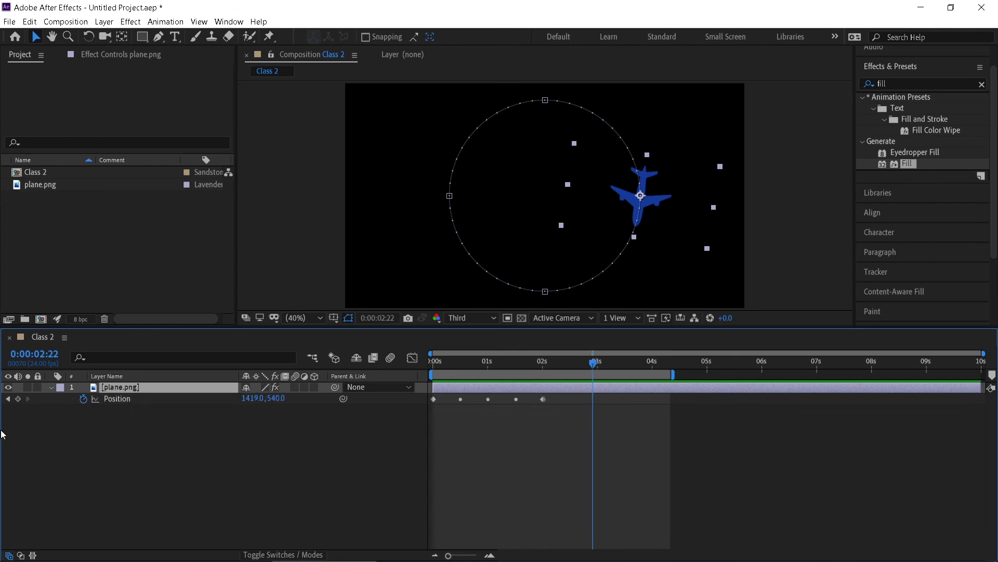
pyautogui.click(8, 398)
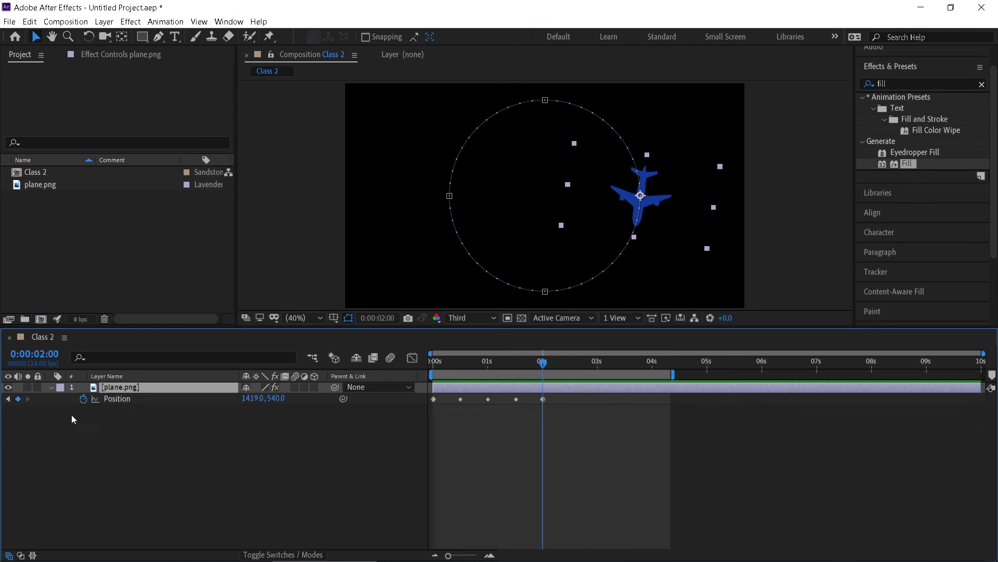
pyautogui.press('n')
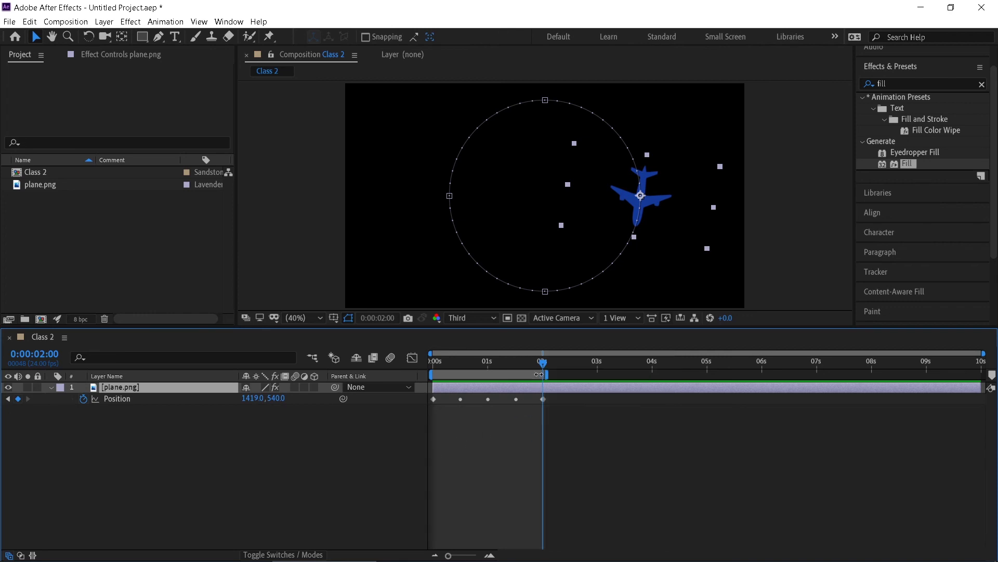
pyautogui.press('space')
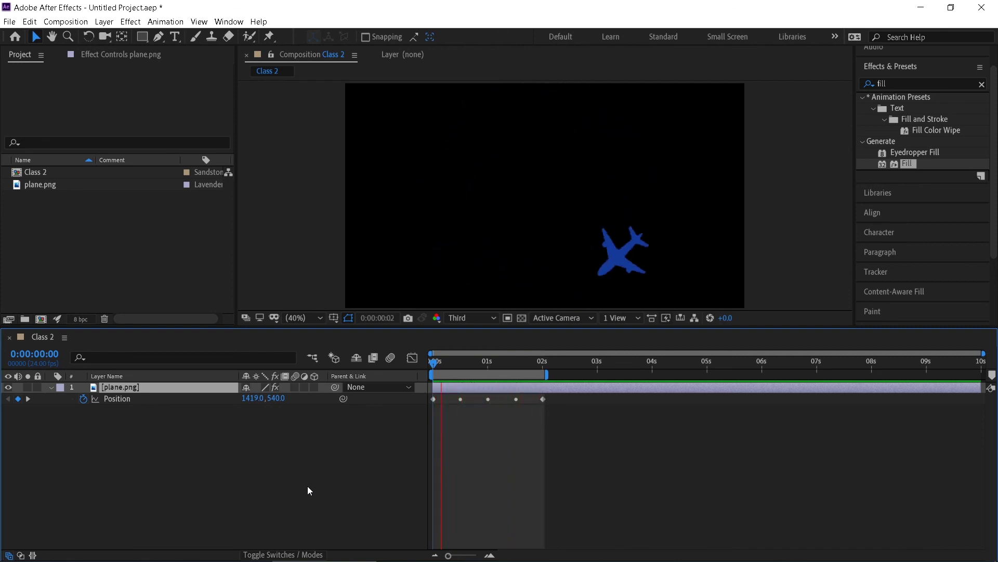
pyautogui.moveTo(453, 361); pyautogui.dragTo(465, 360)
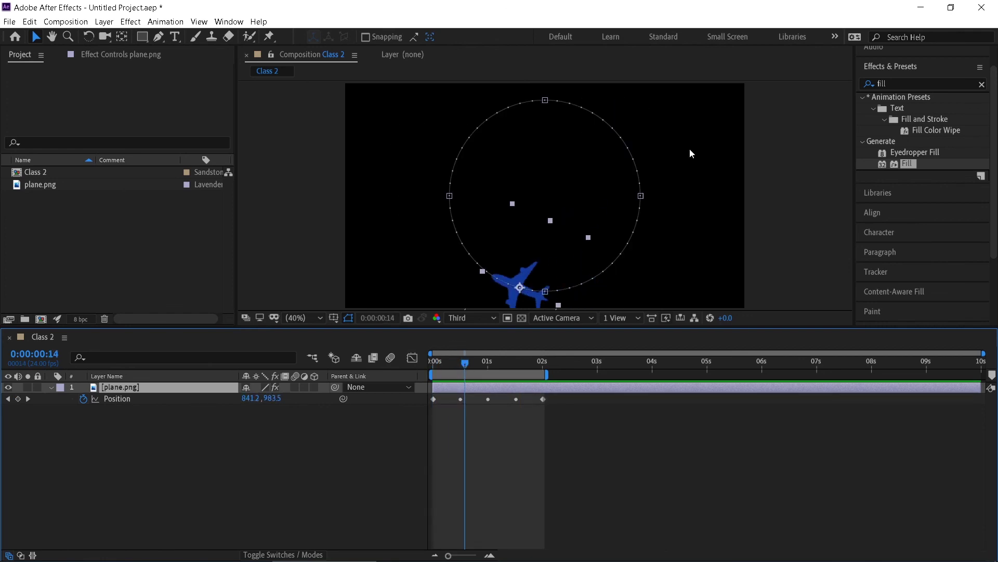